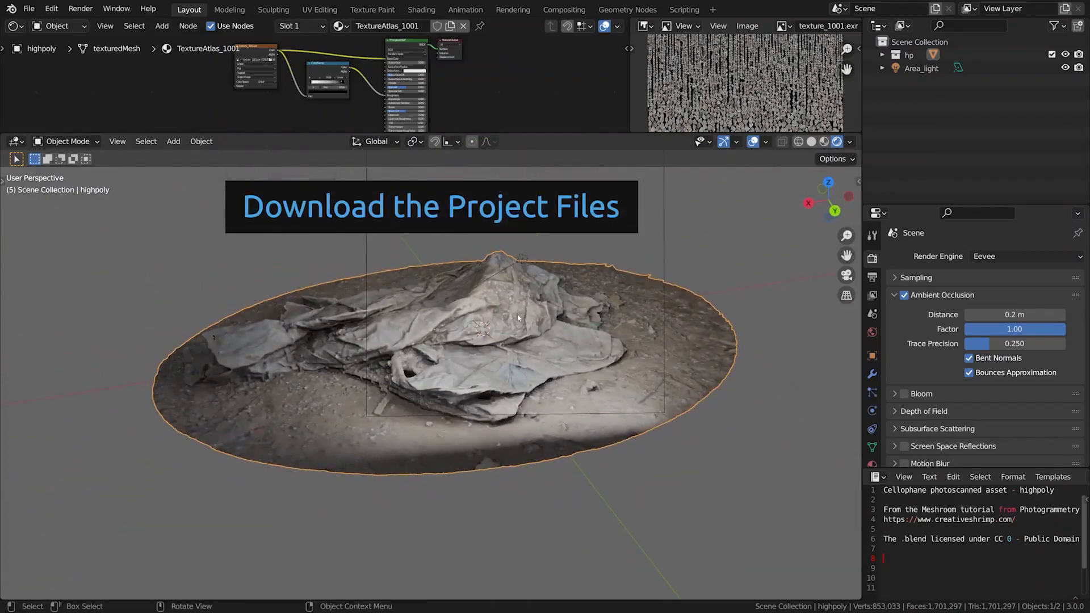
Examine the high-poly cellophane scan from several angles and check its wireframe density up close
middle_click_drag(472, 325, 479, 297, "ctrl")
middle_click_drag(401, 311, 484, 329)
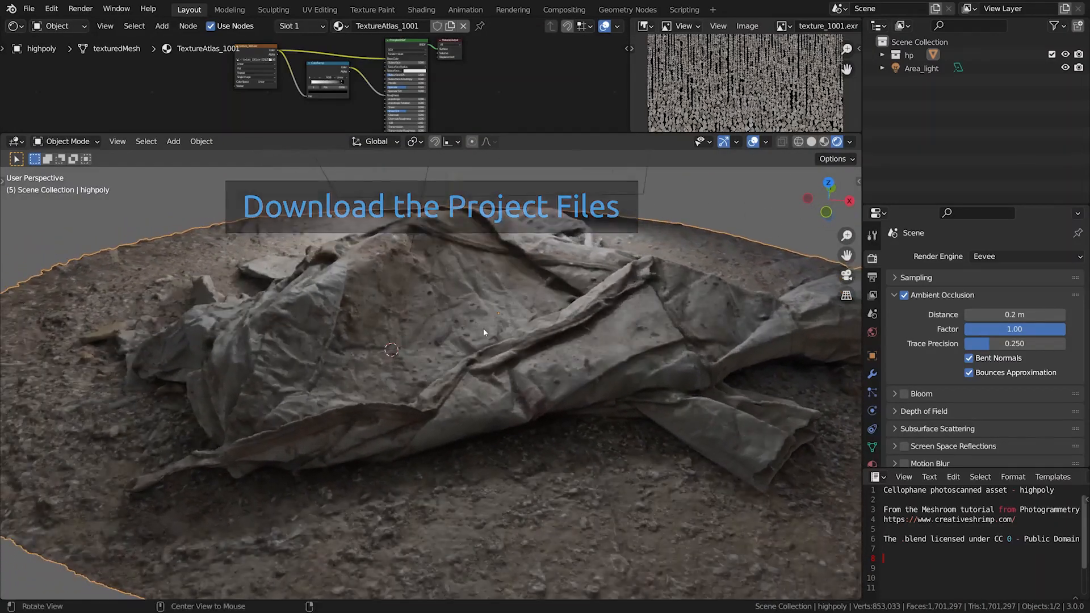
key("shift+z")
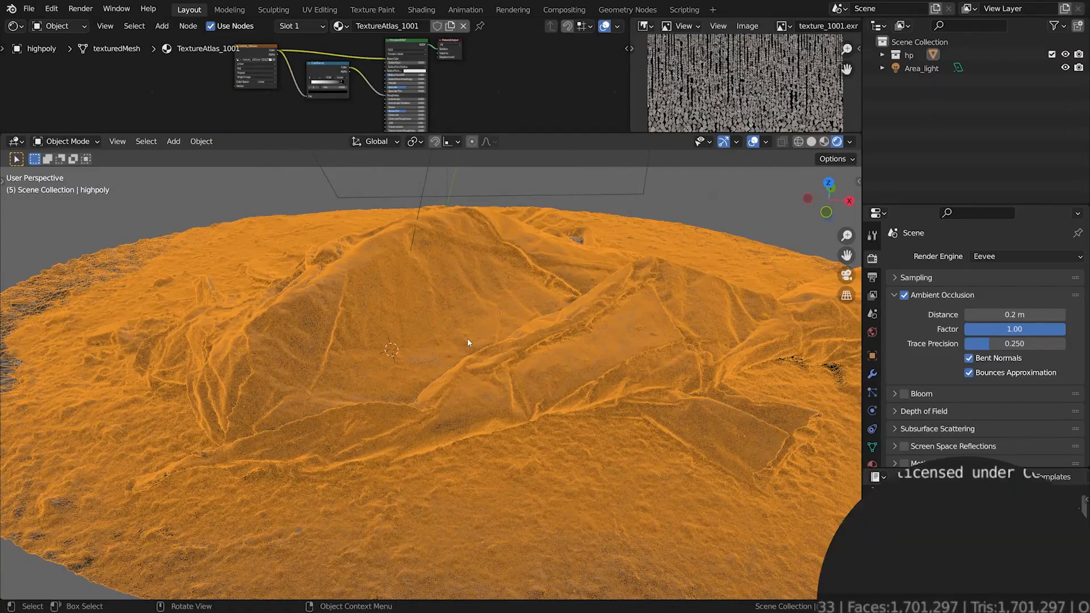
scroll(468, 338, "up", 5)
middle_click_drag(472, 344, 502, 337)
key("shift+z")
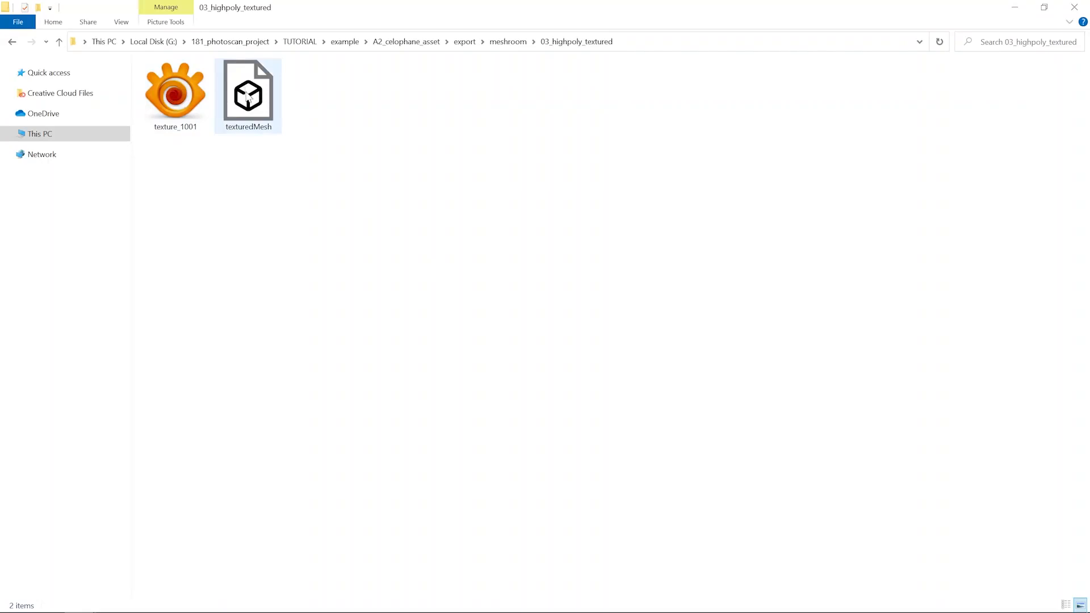
Import the texturedMesh.obj scan from the 03_highpoly_textured folder as a Wavefront OBJ
left_click(248, 110)
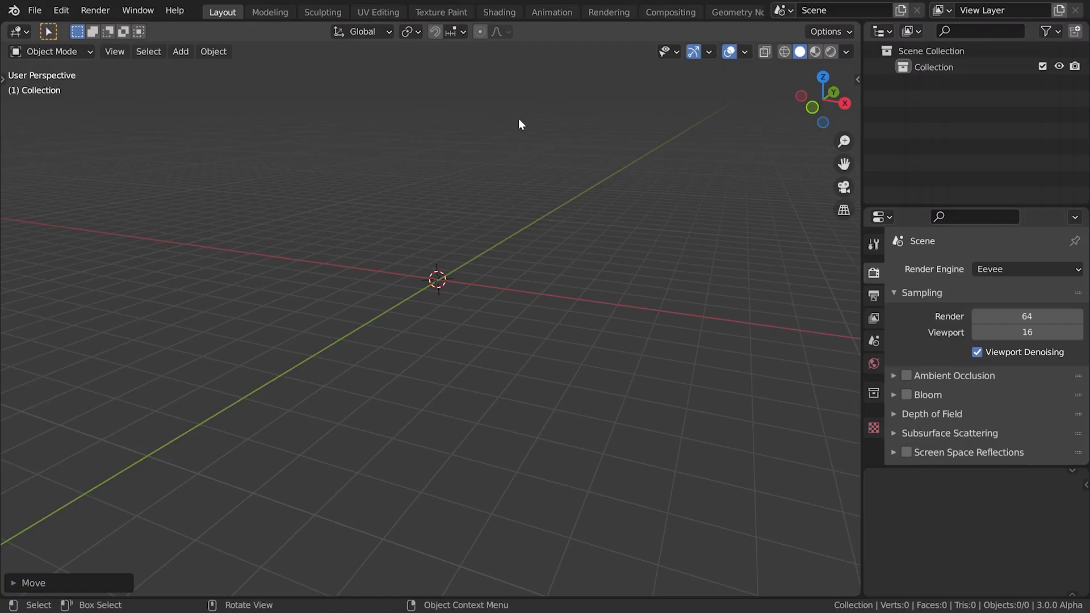
left_click(34, 10)
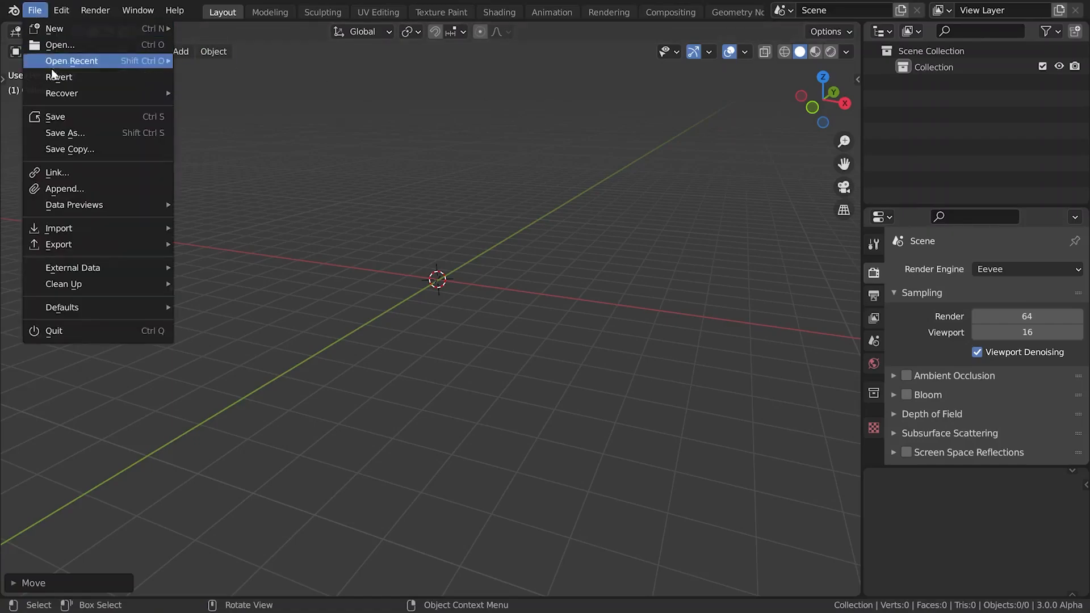
mouse_move(91, 228)
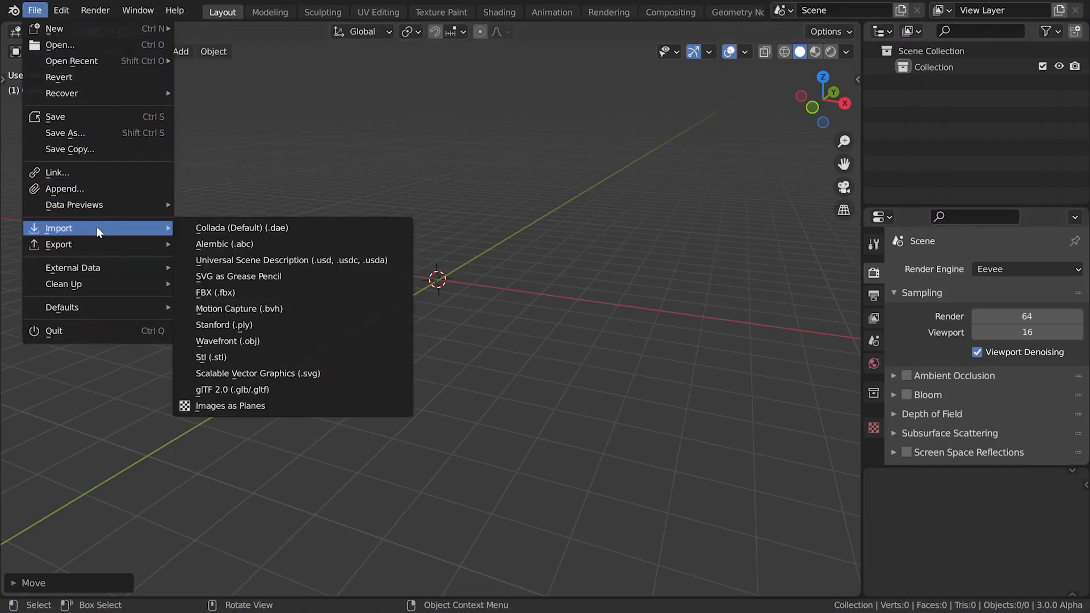
left_click(235, 341)
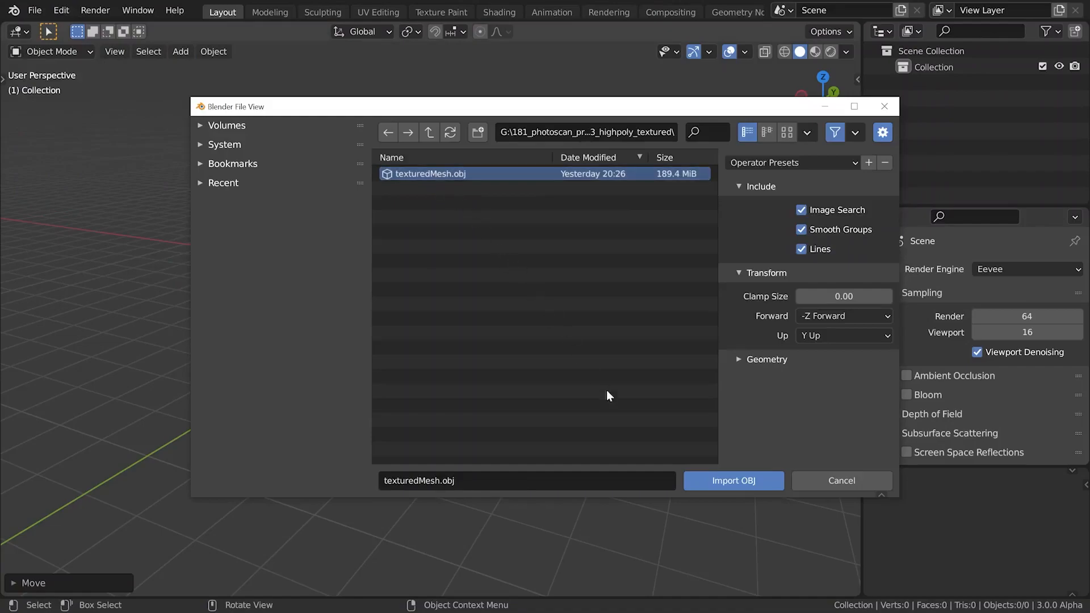
left_click(703, 480)
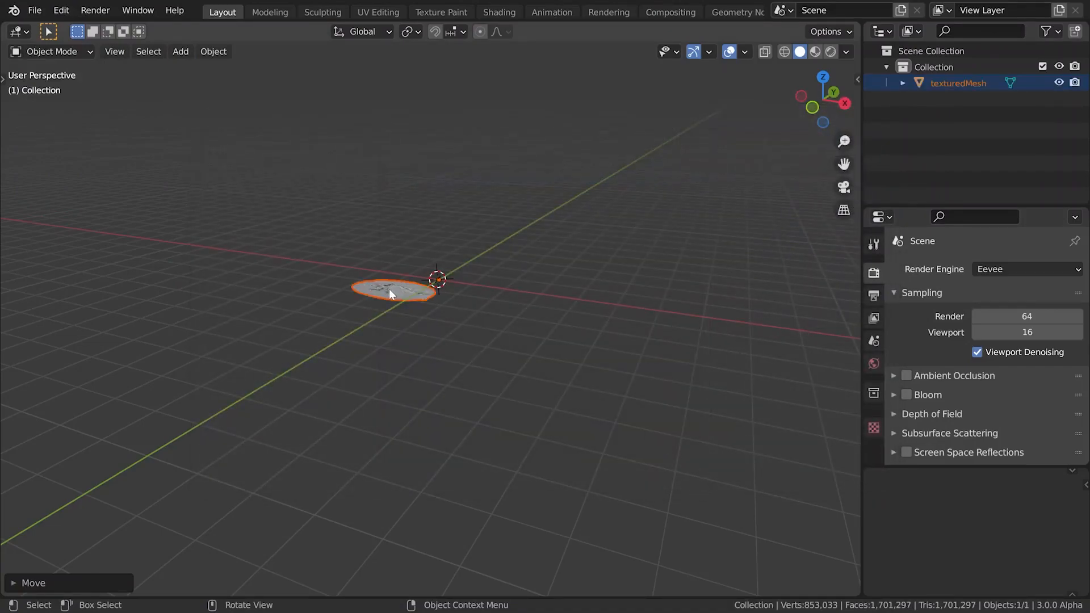
Flip the imported mesh right side up with a free trackball rotation of about -174° and 6°
scroll(390, 288, "up", 8)
key("r")
key("r")
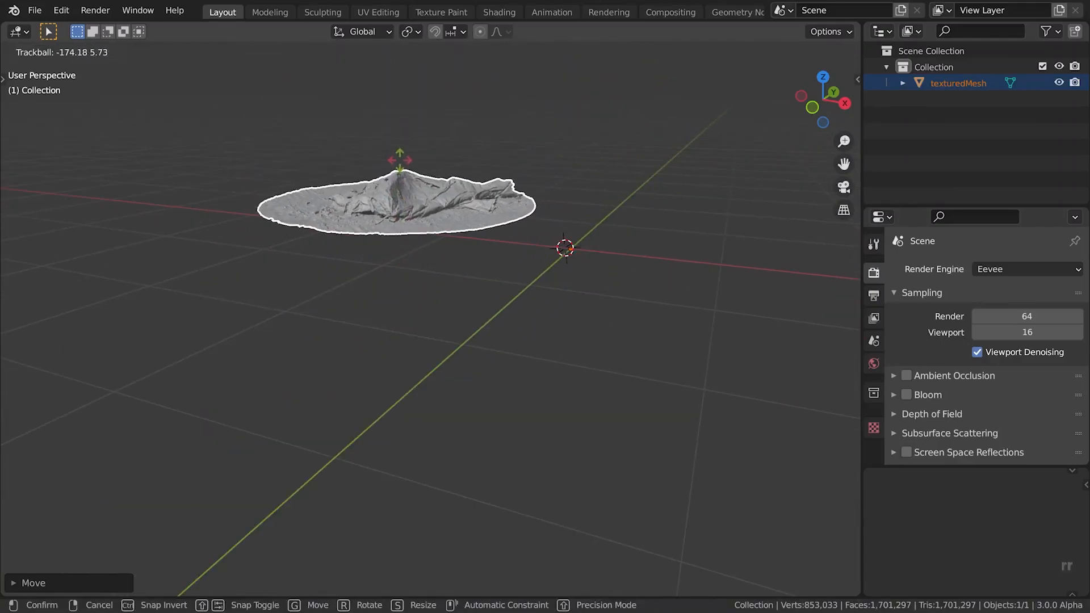
left_click(401, 165)
Move the mesh horizontally toward the world origin, keeping the move locked off the Z axis
key("g")
key("z")
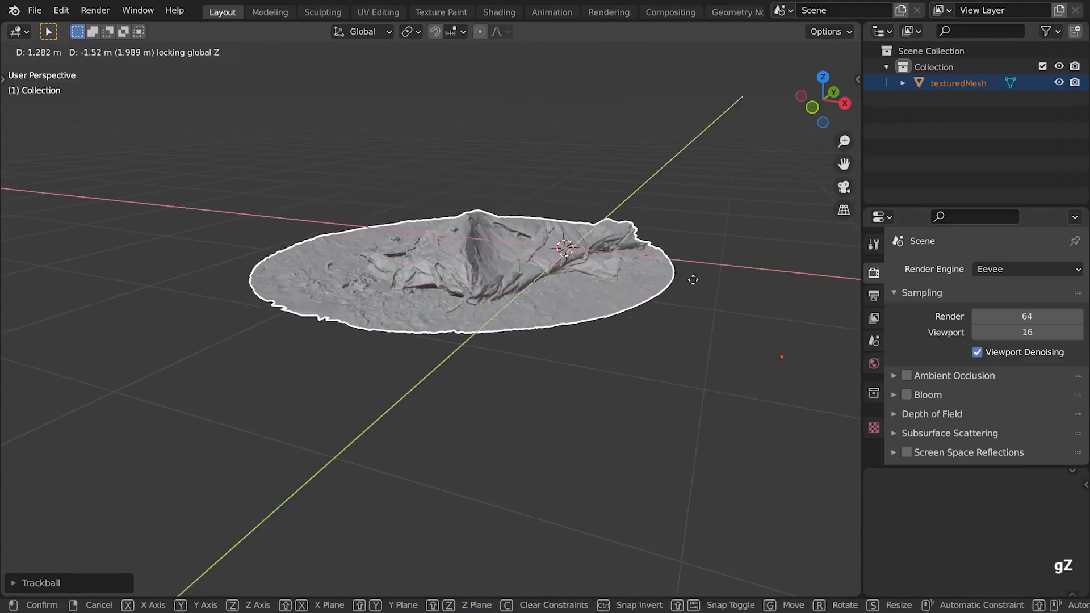
left_click(41, 340)
left_click_drag(671, 341, 615, 362, "alt+shift")
key("g")
key("z")
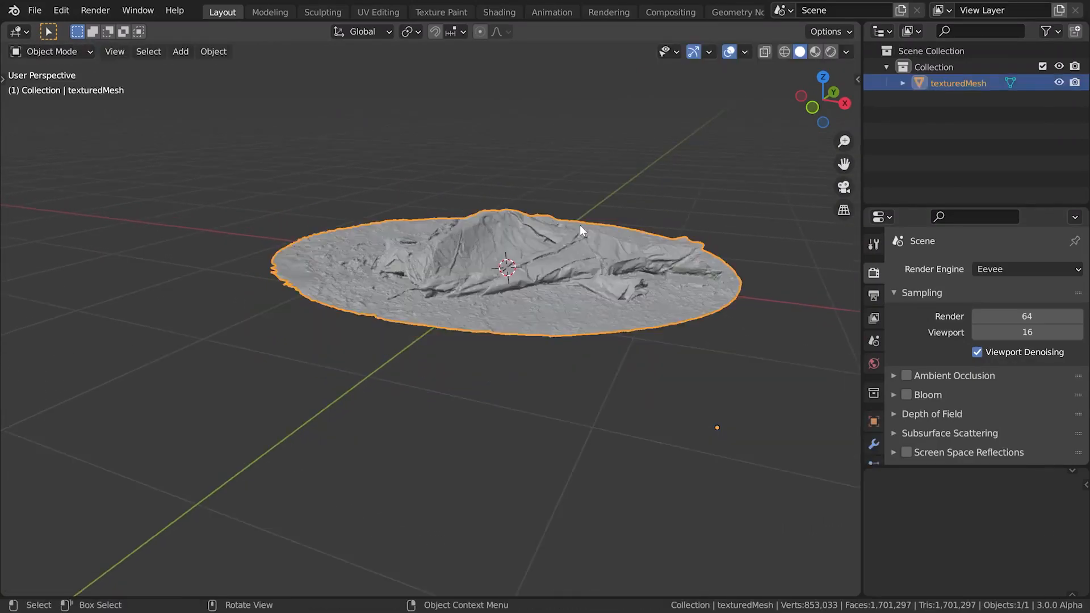
Set the mesh's origin to its geometry
right_click(673, 176)
mouse_move(665, 234)
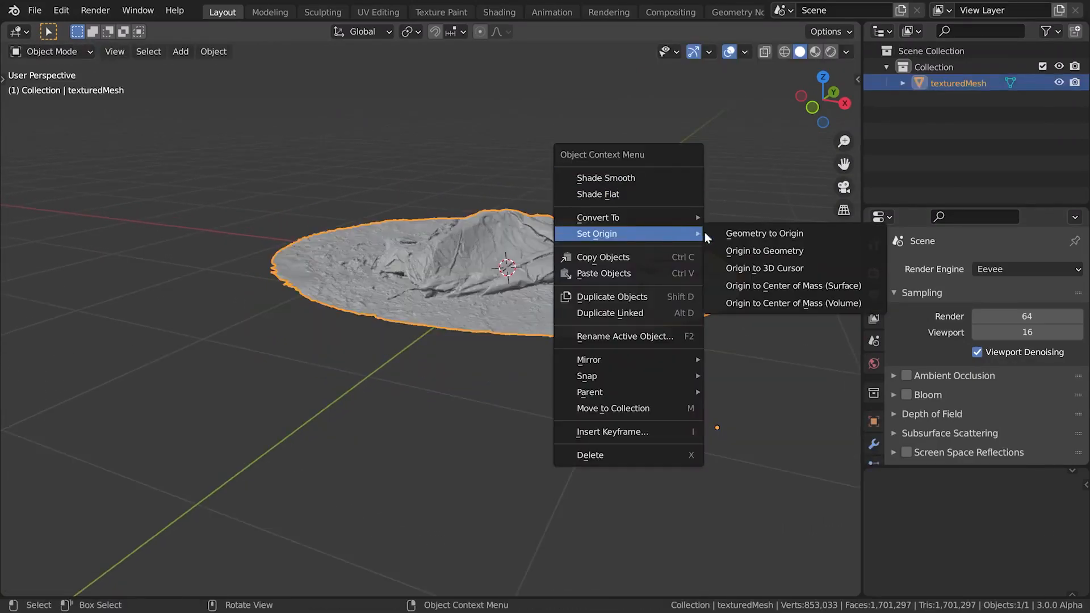
left_click(745, 248)
Rotate the mesh about the global Z axis and reposition it on the horizontal plane
left_click_drag(745, 250, 700, 235, "alt")
key("r")
key("z")
left_click(661, 318)
key("r")
key("z")
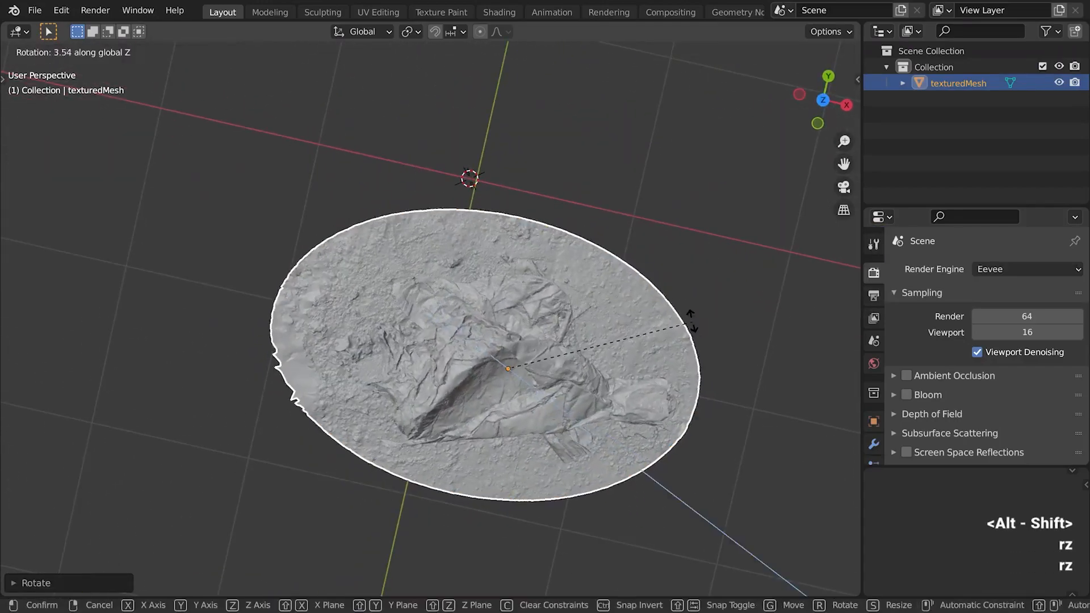
left_click(658, 325)
key("g")
key("z")
left_click(653, 169)
In the front view, tilt the mesh until its base is level and lower it about 0.3 m onto the ground line
key("KP_1")
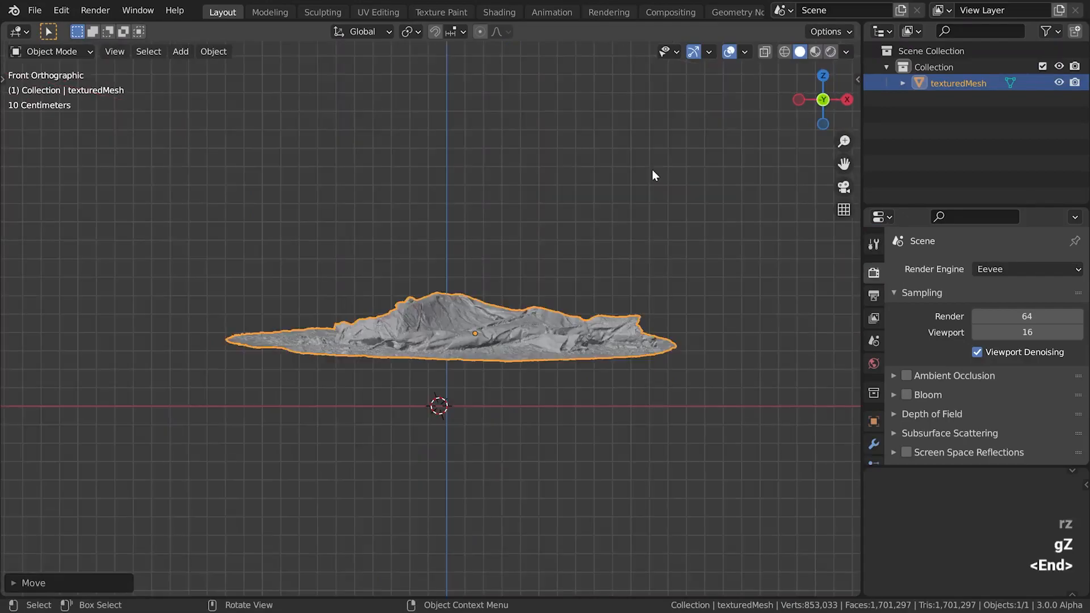
key("r")
key("r")
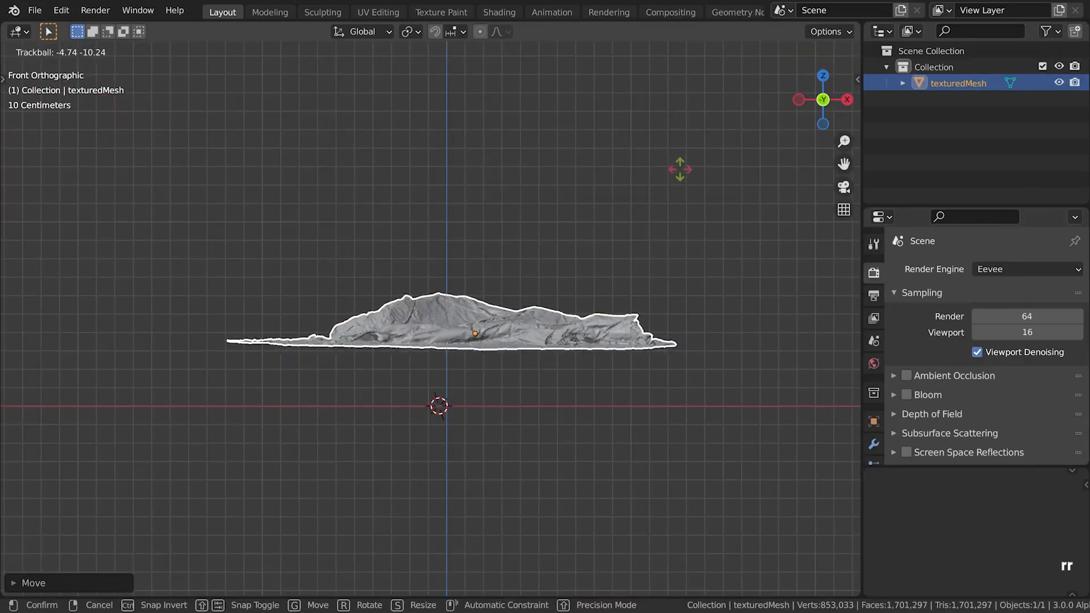
left_click(710, 236)
key("r")
left_click(708, 237)
key("g")
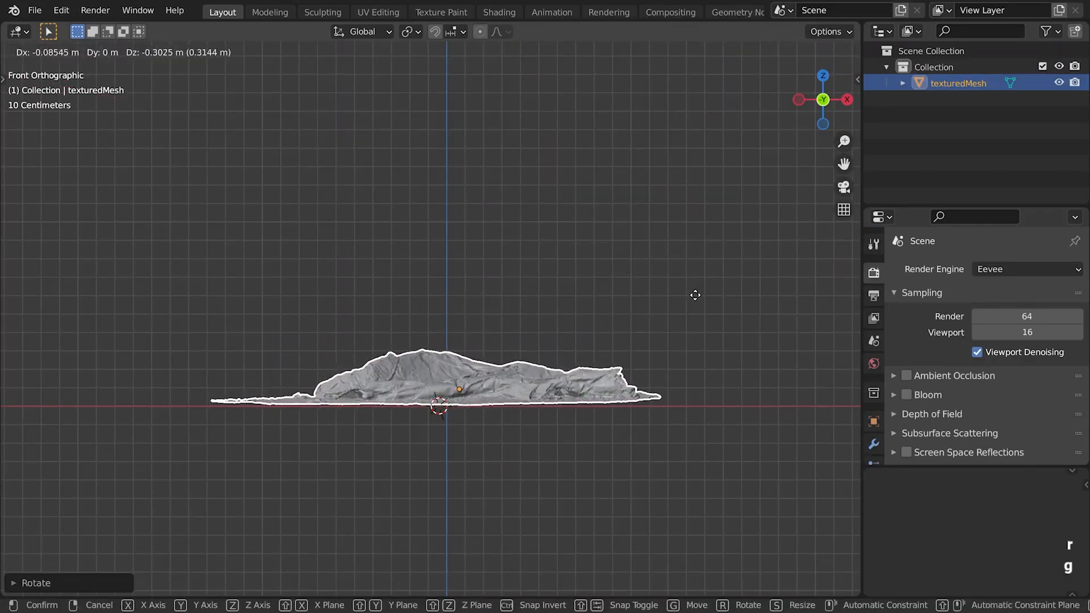
left_click(699, 294)
In the right view, rotate the mesh about 2° to level it and adjust its position on the ground line
key("KP_3")
key("r")
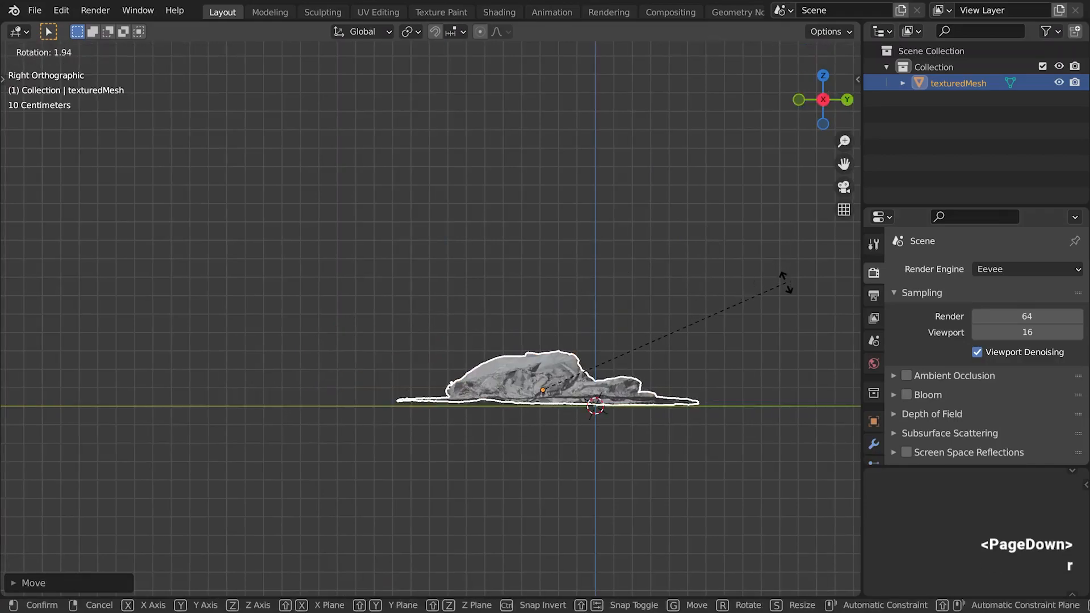
left_click(782, 281)
key("g")
left_click(778, 282)
From the top view, center the mesh on the world origin and fine-tune its rotation about the Z axis
key("KP_7")
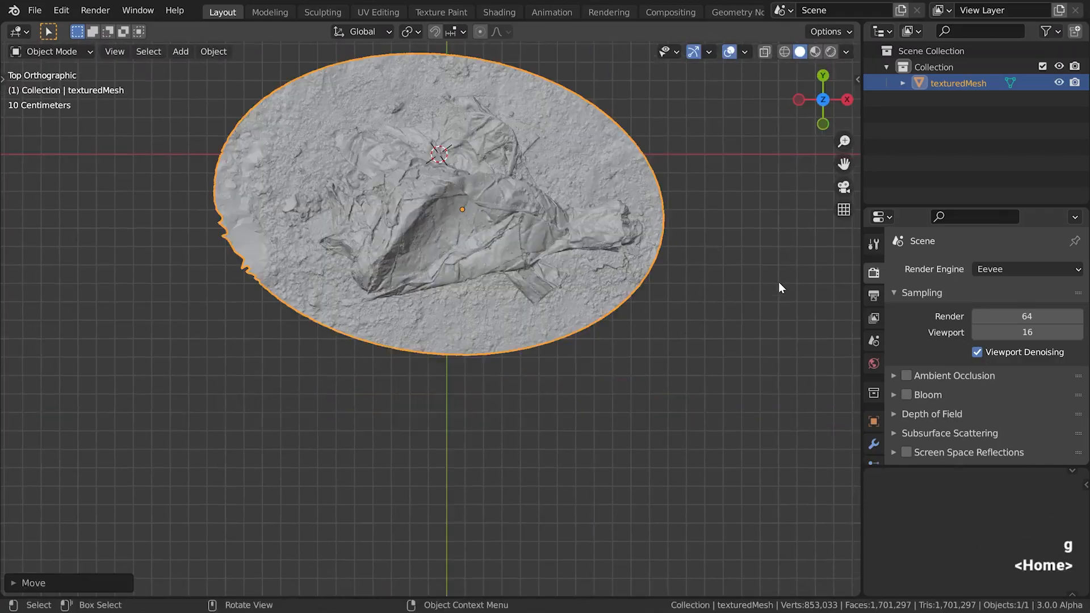
key("r")
left_click(646, 316)
middle_click_drag(614, 254, 591, 370, "shift")
key("g")
key("r")
left_click(642, 305)
key("r")
key("z")
left_click(646, 298)
Apply smooth shading to the scanned mesh
left_click_drag(549, 335, 526, 222, "alt")
scroll(508, 284, "up", 4)
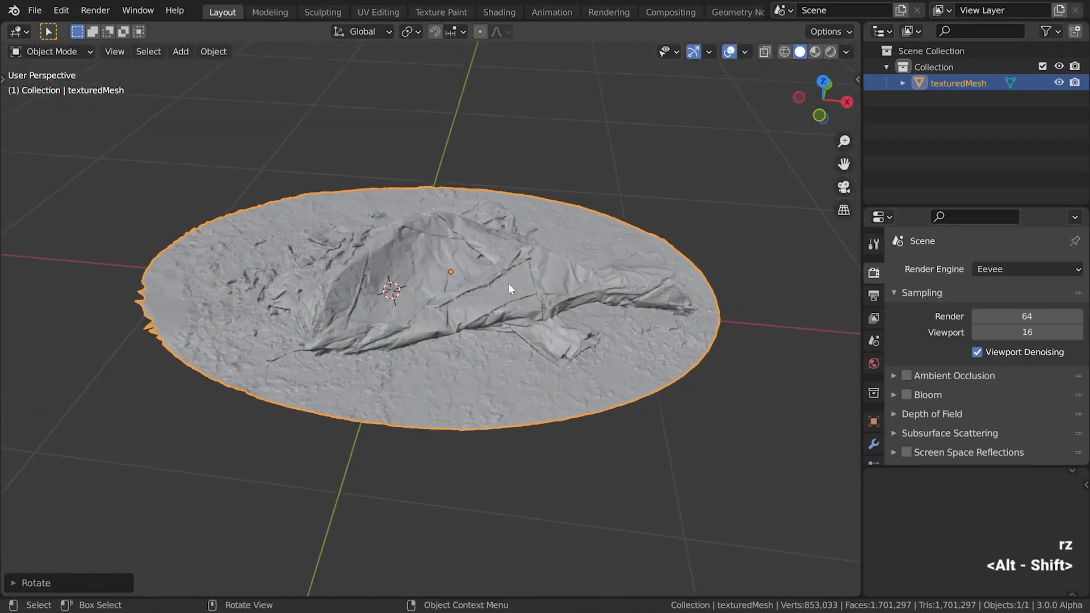
left_click_drag(508, 286, 509, 300, "alt")
scroll(470, 332, "up", 6)
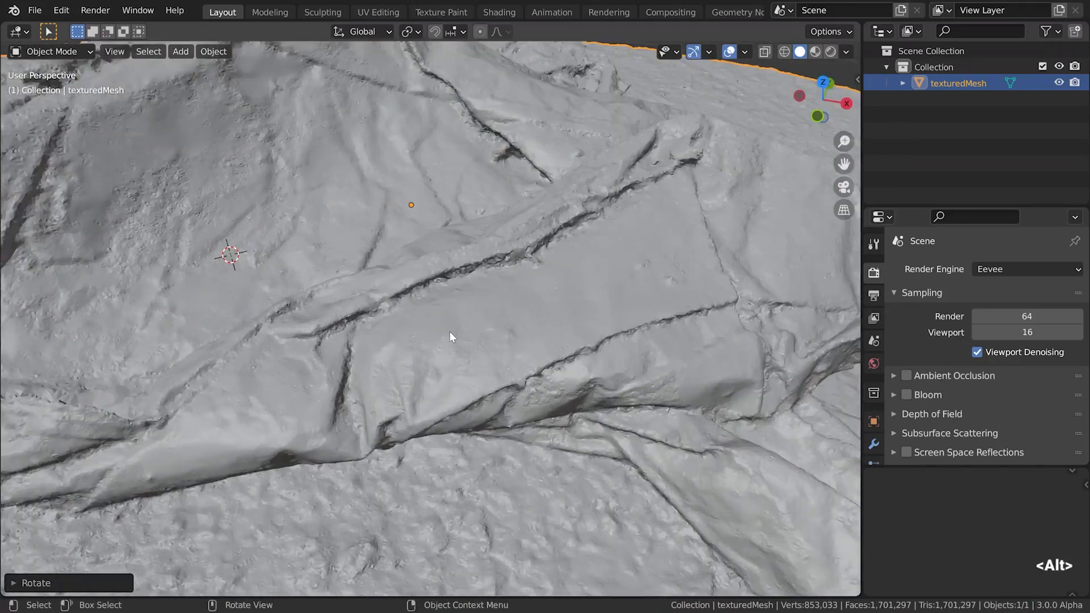
right_click(448, 331)
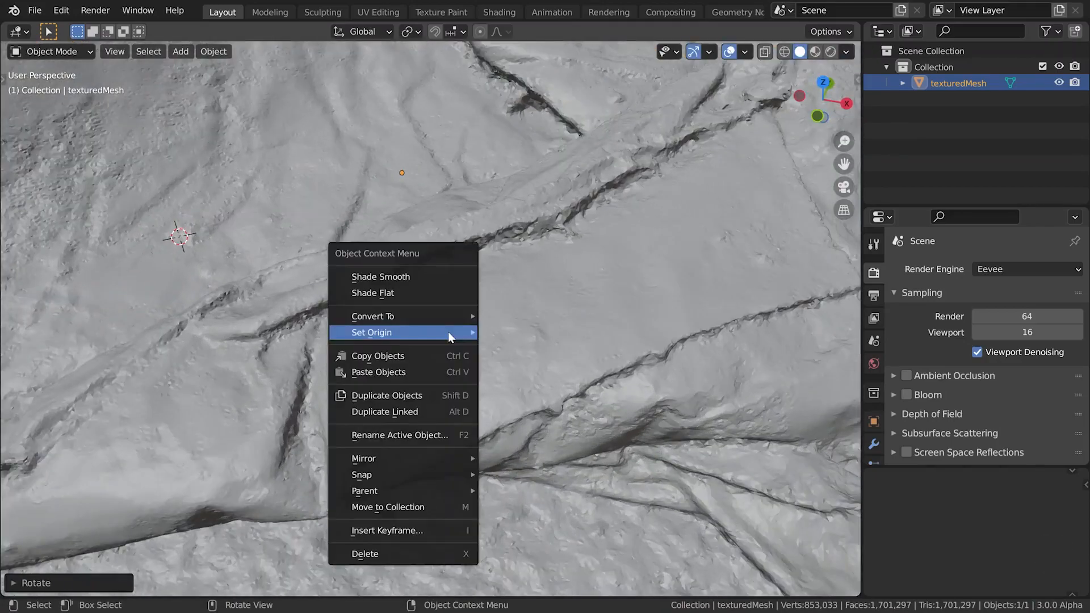
left_click(419, 269)
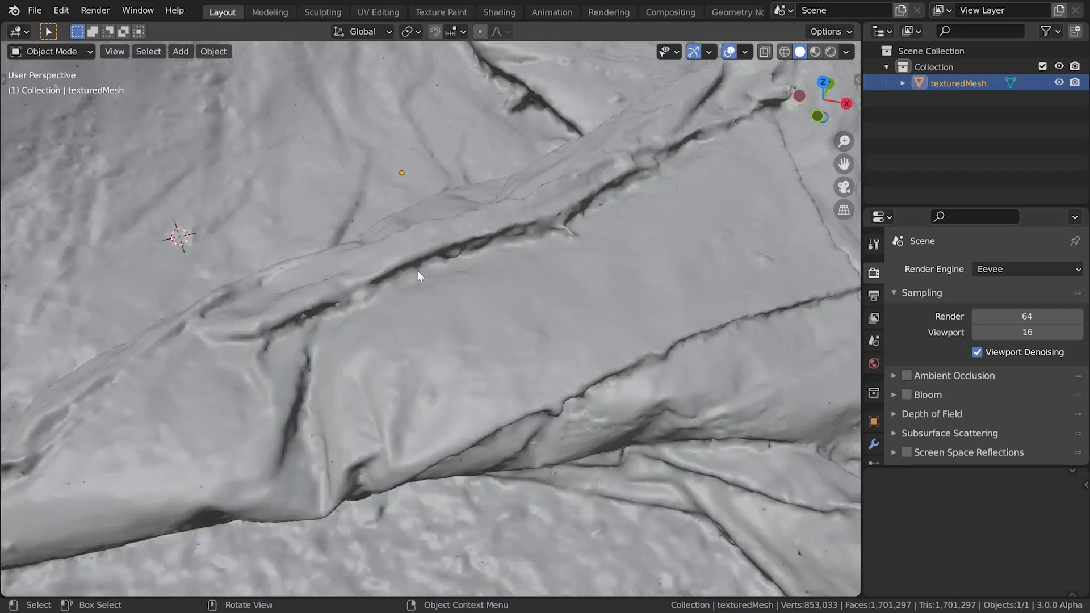
Create a new collection in the scene and name it hp
key("KP_Decimal")
right_click(960, 113)
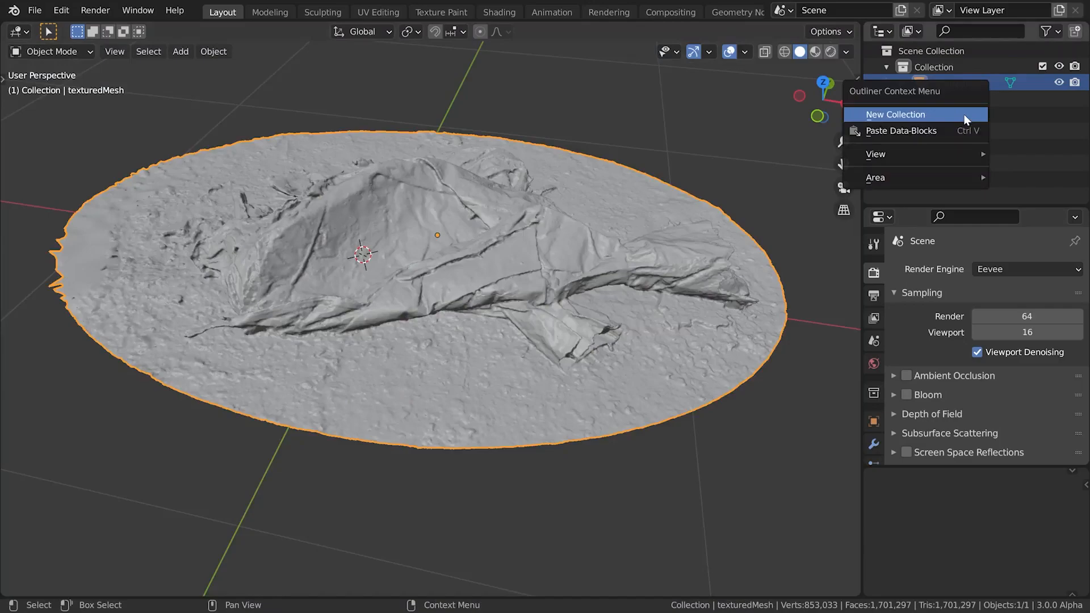
left_click(965, 116)
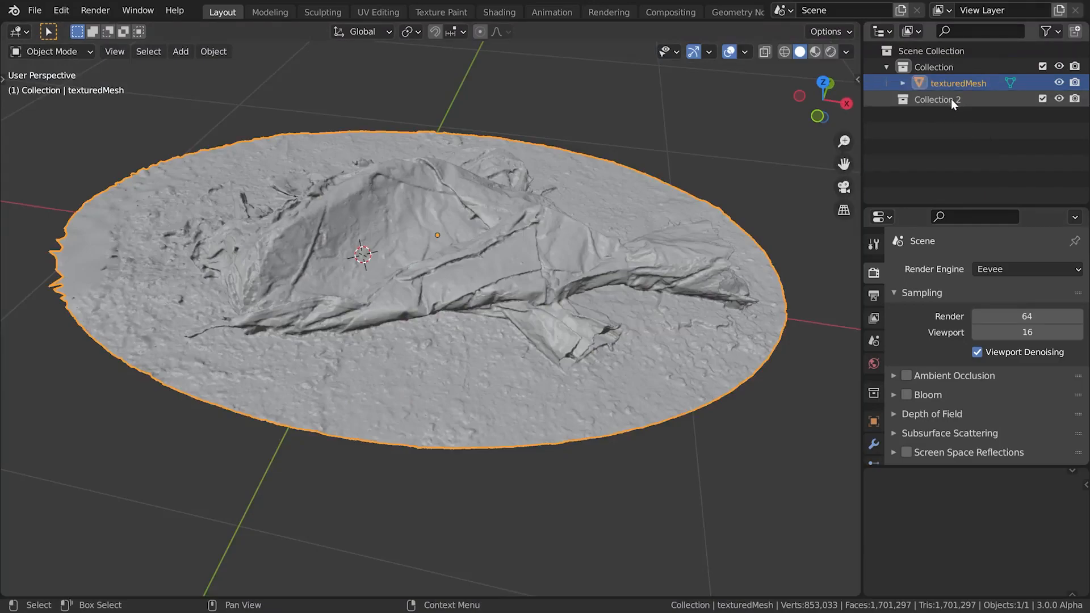
double_click(952, 99)
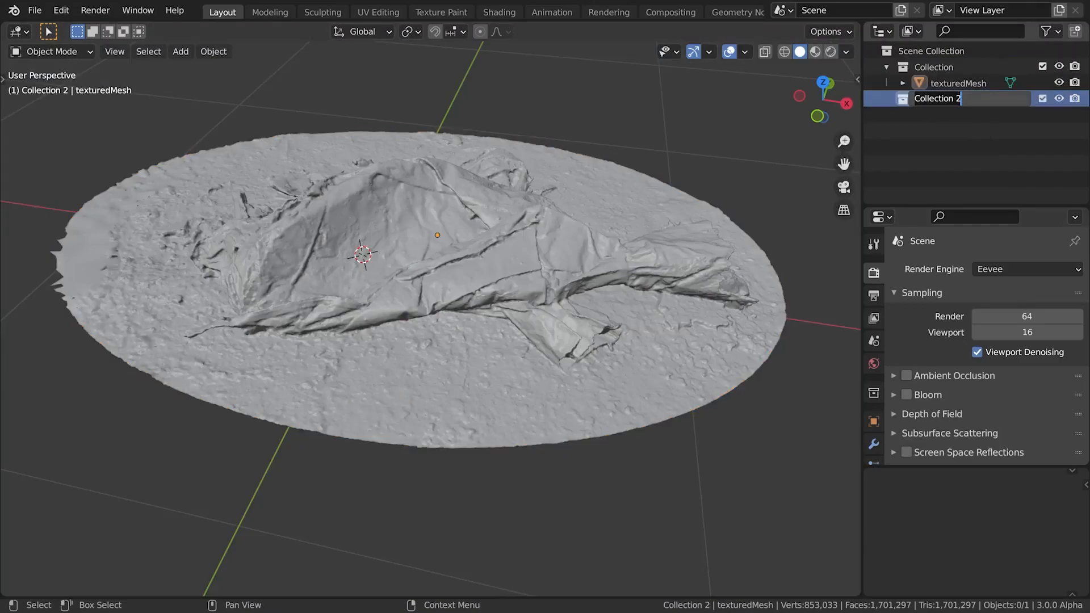
type("hp")
key("Return")
Move texturedMesh into the hp collection and rename the object highpoly
left_click_drag(945, 85, 932, 97)
left_click(931, 119)
double_click(942, 100)
type("highpoly")
key("Return")
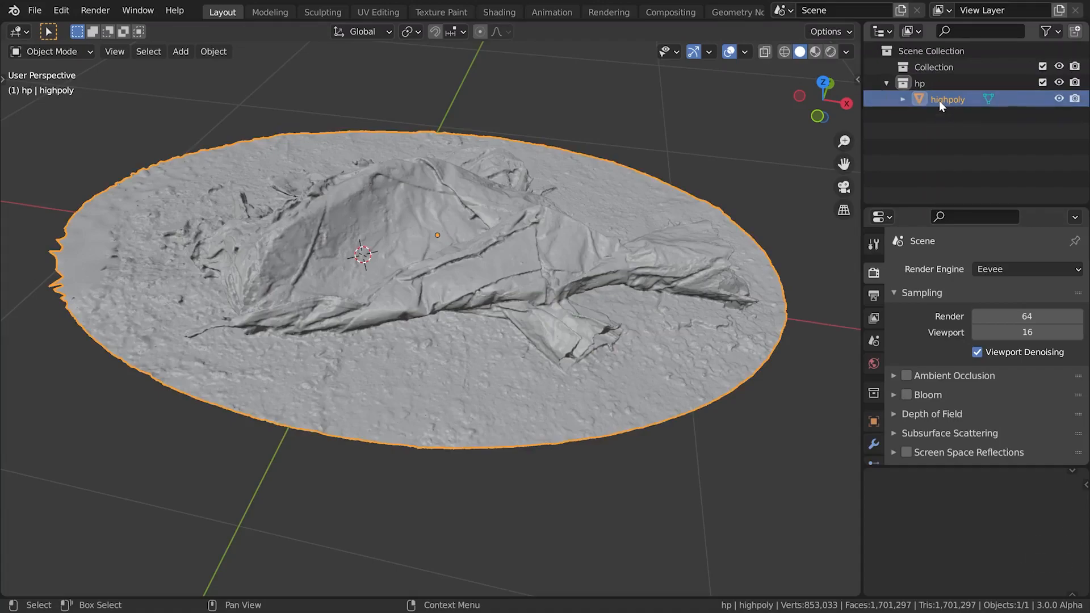
Split the 3D viewport into two side-by-side areas and turn one into a Shader Editor
left_click_drag(856, 26, 448, 67)
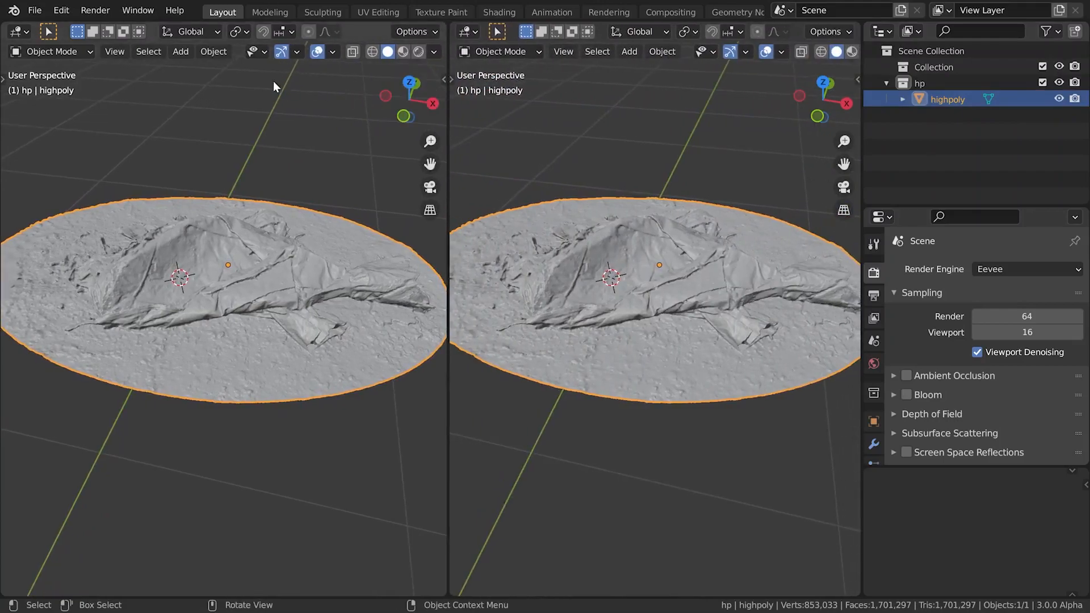
left_click(25, 34)
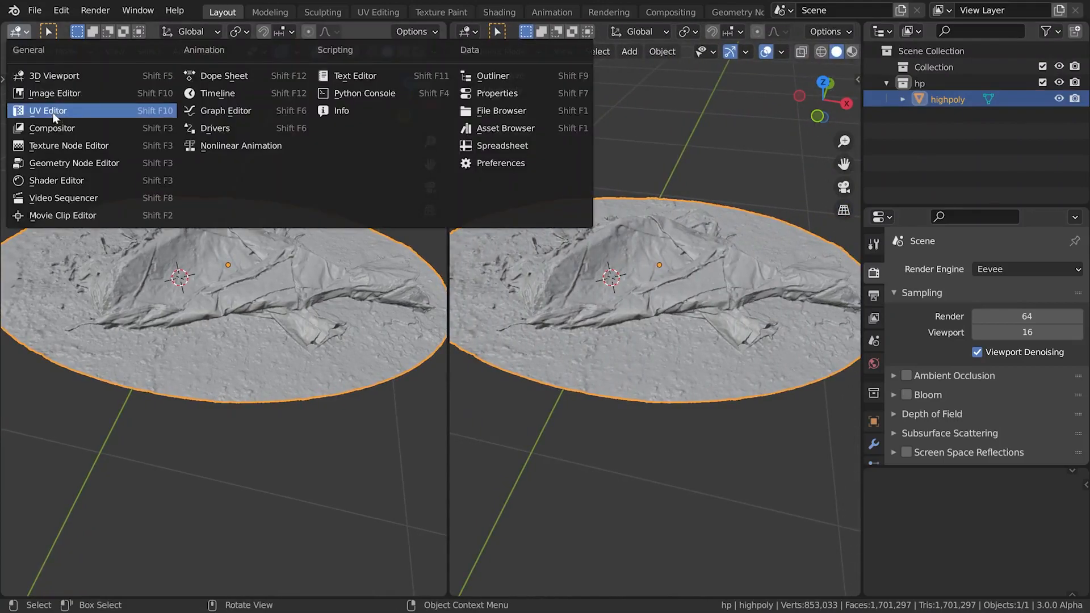
left_click(53, 181)
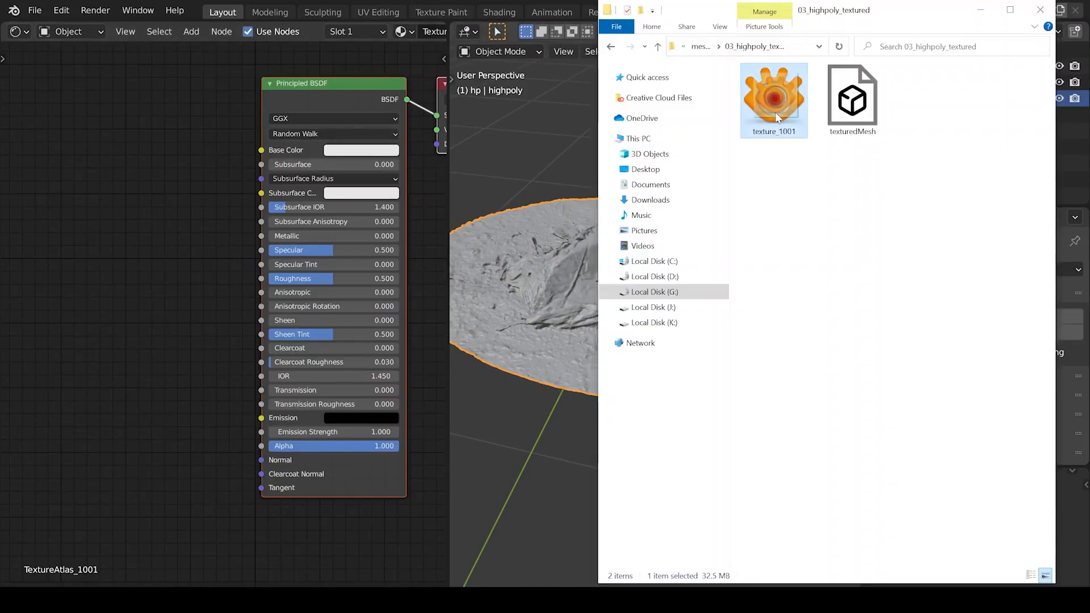
Add the texture_1001.exr image to the material nodes and connect its Color to the Principled BSDF's Base Color
left_click_drag(777, 118, 239, 158)
left_click_drag(112, 135, 95, 79)
left_click(123, 98)
left_click_drag(183, 100, 262, 150)
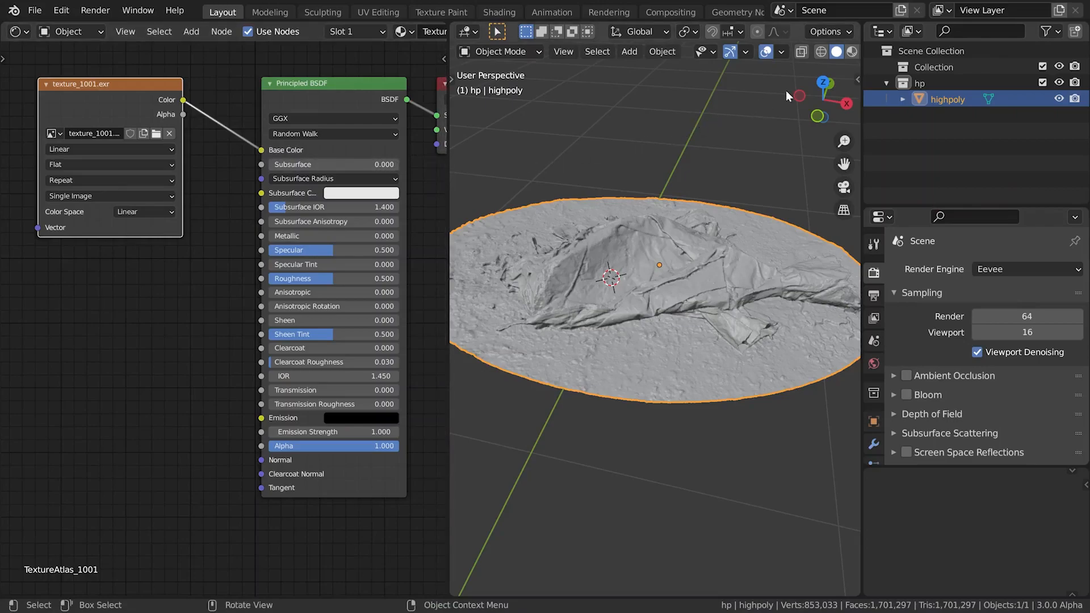
Display the viewport in rendered shading, set the World background strength to 10, and deselect the mesh
scroll(846, 54, "down", 1)
left_click(849, 53)
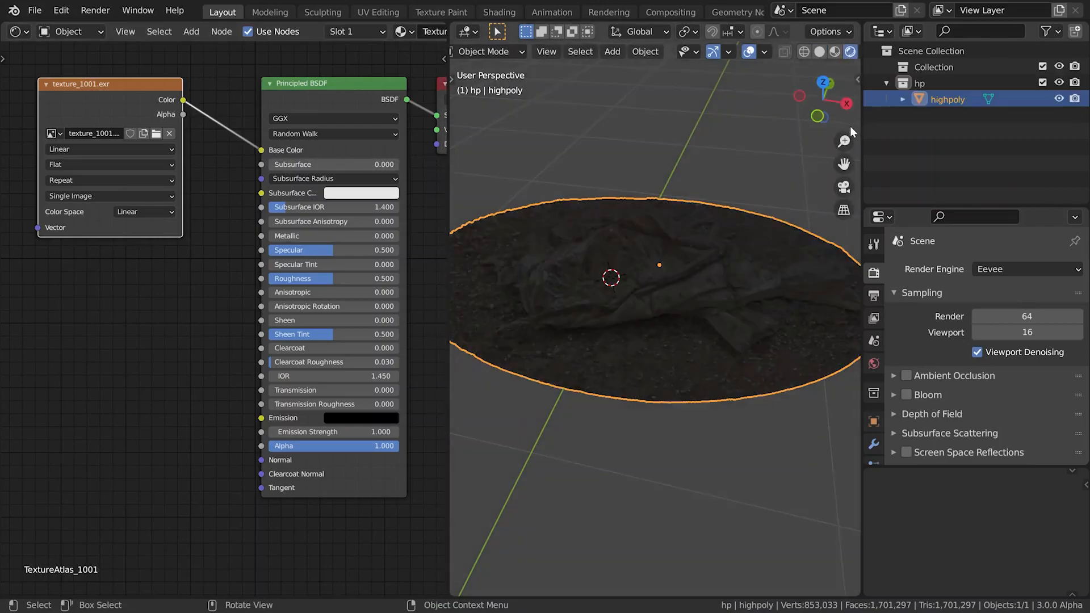
left_click(873, 364)
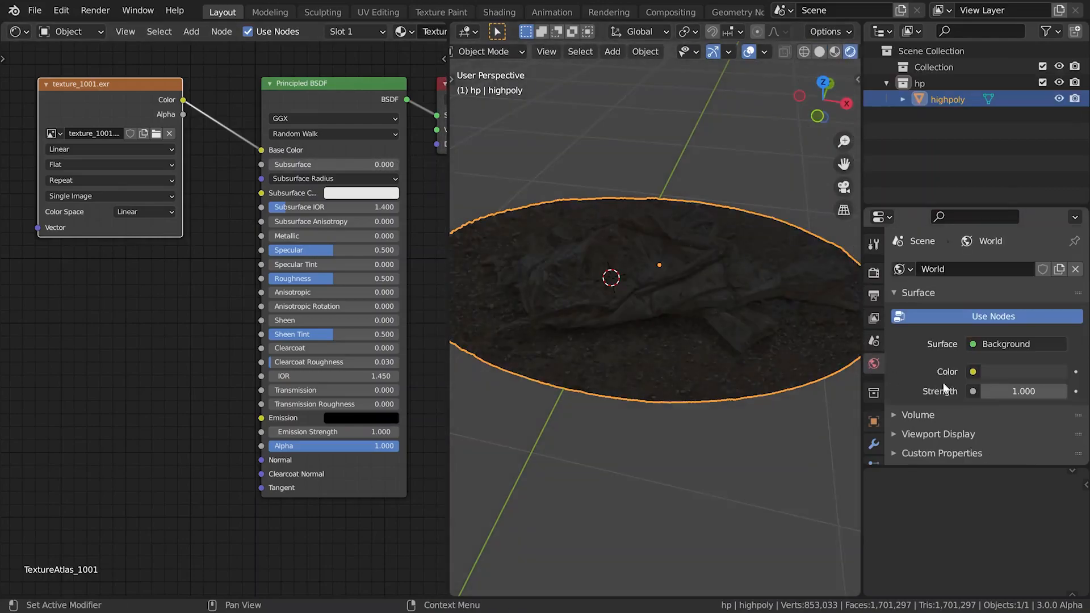
left_click_drag(1022, 391, 1067, 391)
left_click(1024, 391)
type("10")
key("Return")
key("alt+a")
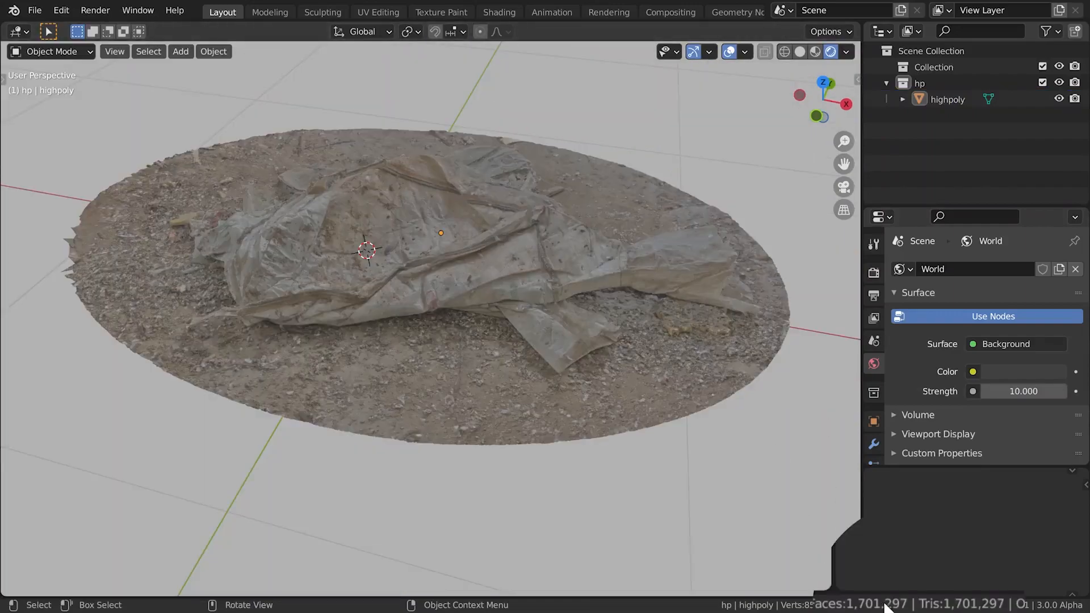
Duplicate the highpoly mesh in place and rename the copy lowpoly
left_click(521, 266)
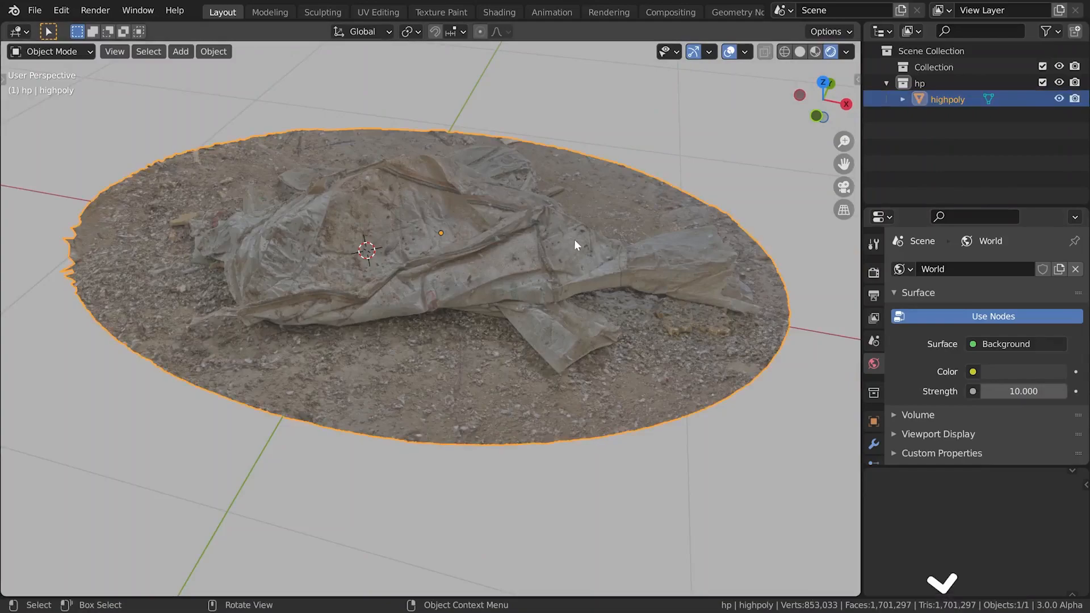
right_click(601, 210)
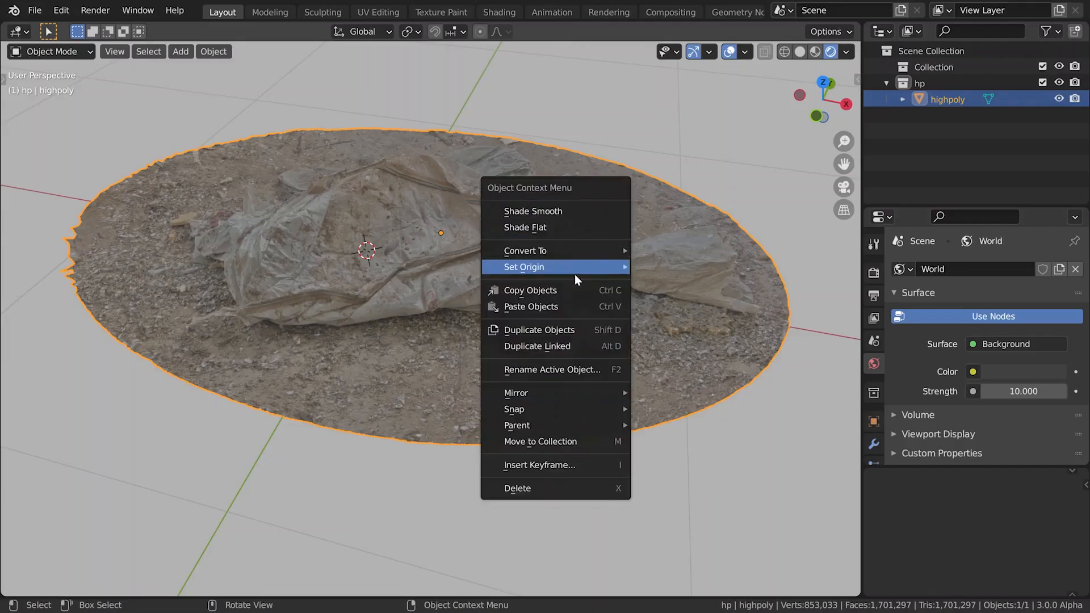
left_click(568, 332)
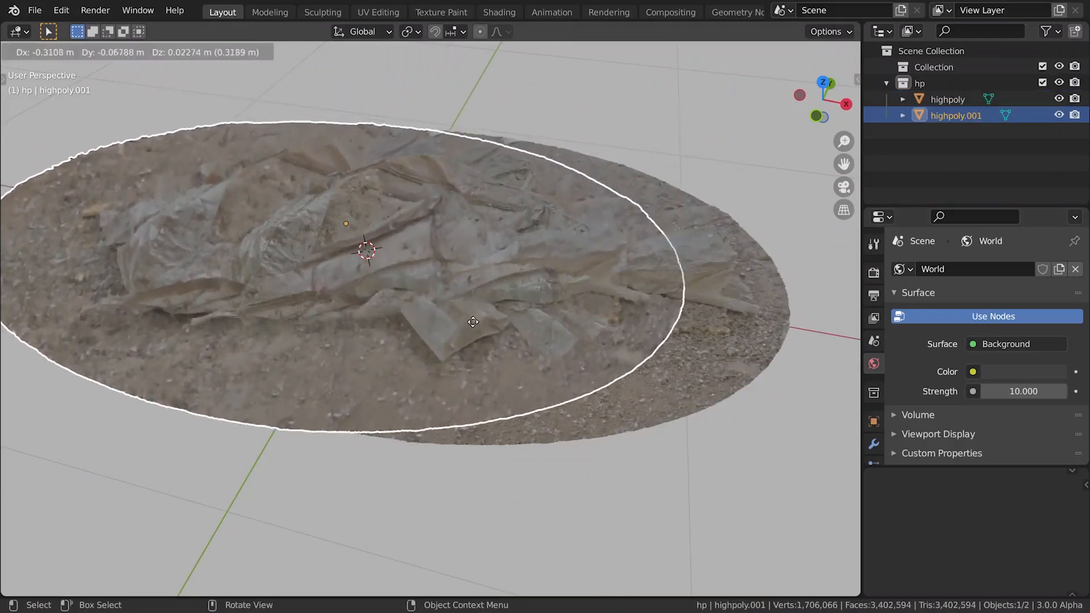
right_click(562, 331)
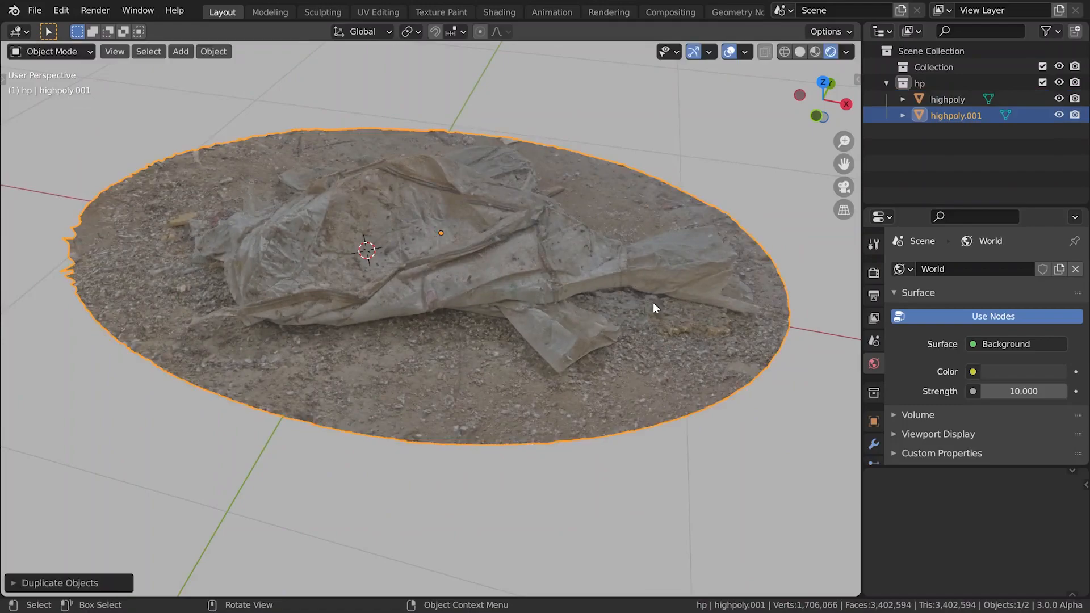
double_click(956, 115)
type("lowpoly")
key("Return")
Create a new collection named lp and move the lowpoly object into it
right_click(929, 131)
left_click(928, 132)
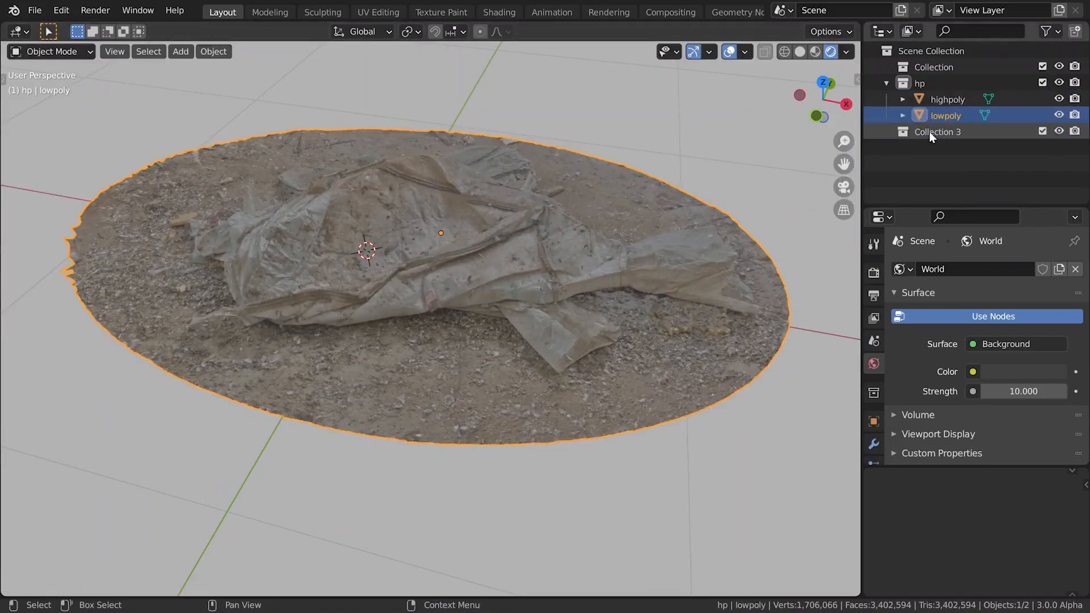
double_click(929, 131)
type("lp")
key("Return")
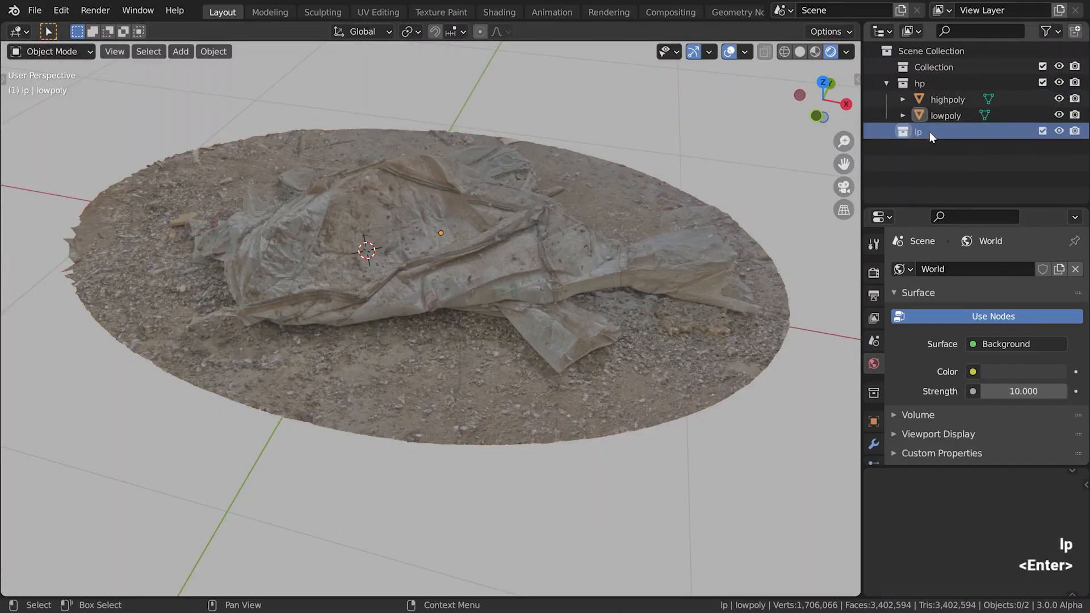
left_click_drag(945, 115, 945, 135)
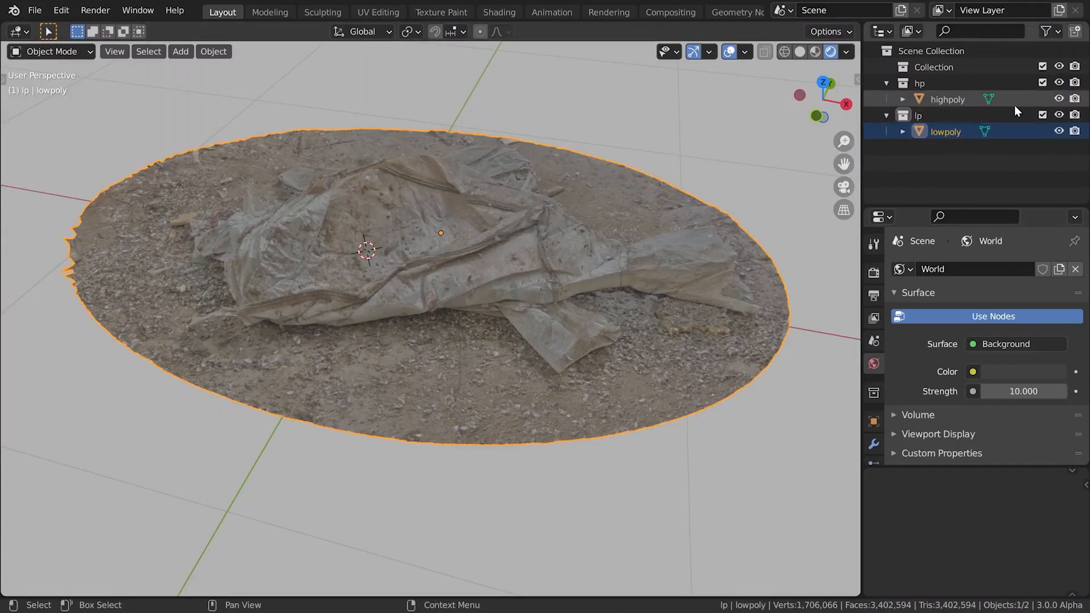
Exclude the hp collection from the view layer and add a Decimate modifier to lowpoly
left_click(1043, 82)
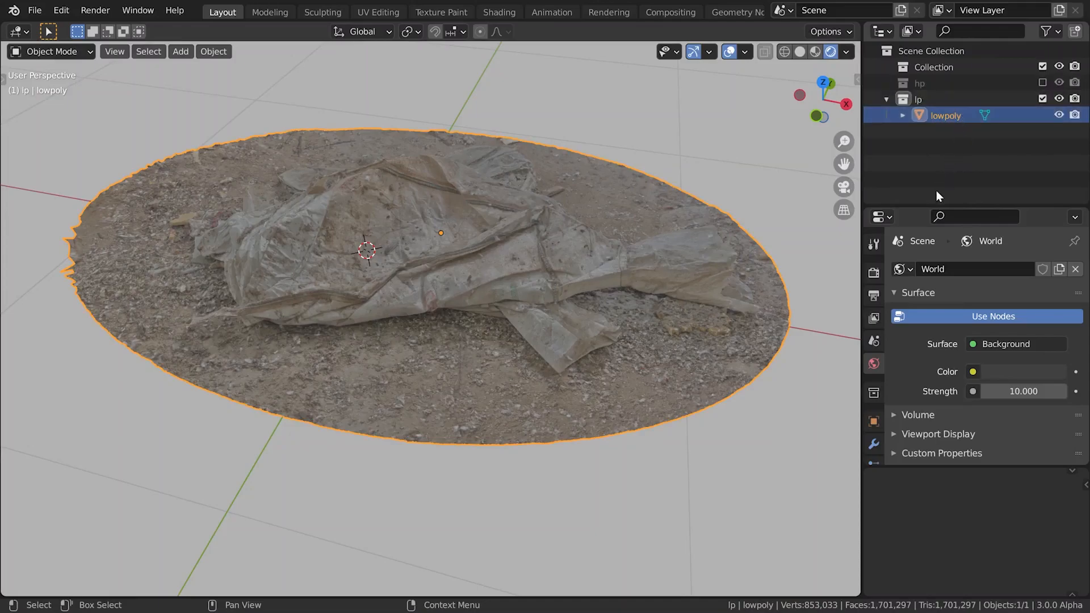
left_click(874, 444)
left_click(919, 269)
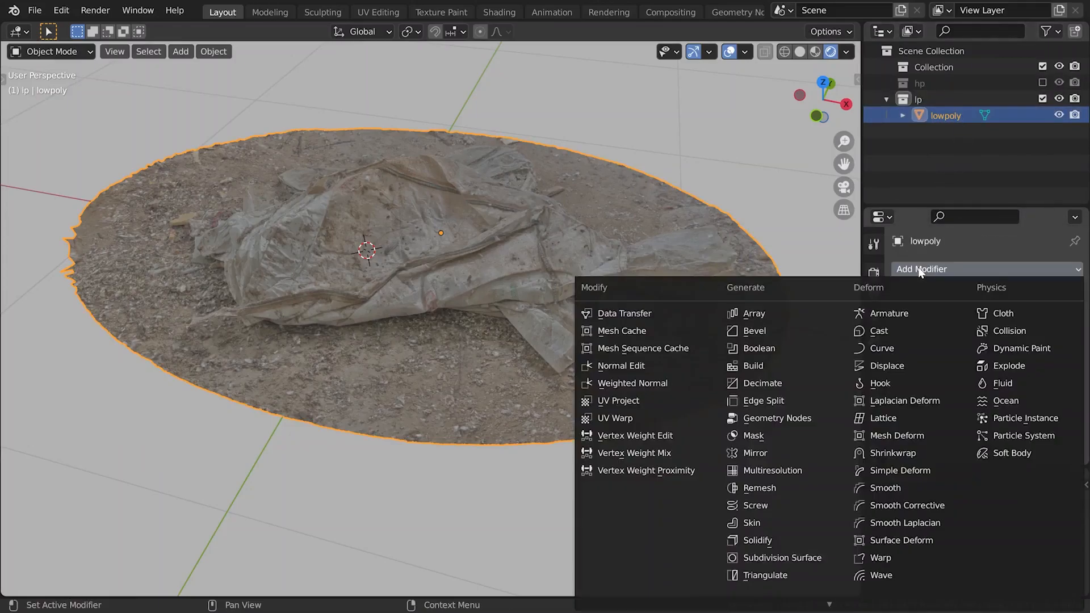
left_click(784, 383)
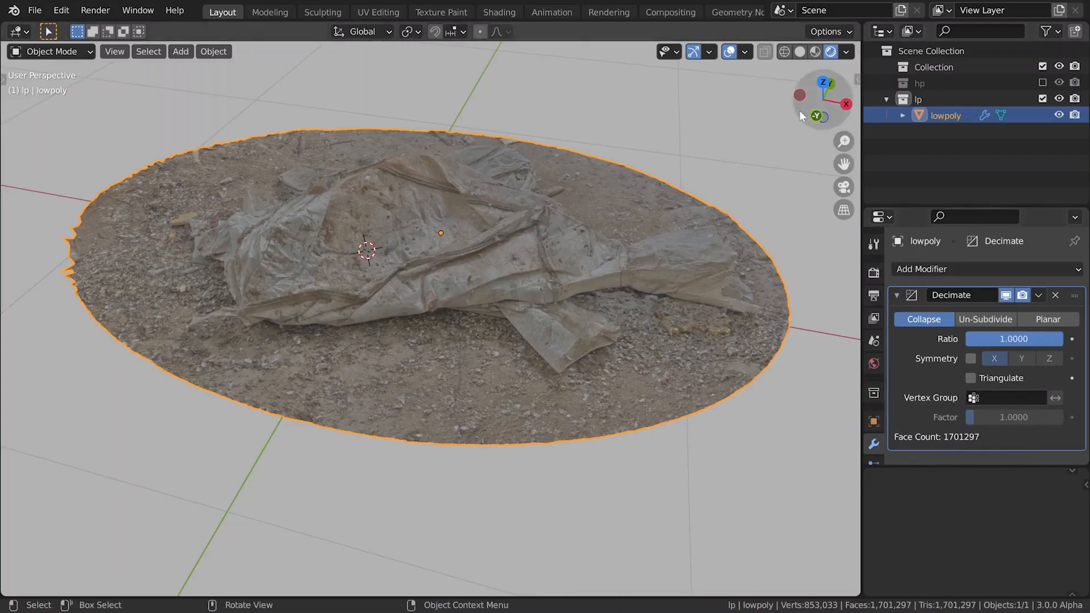
Turn on the wireframe overlay and set the Decimate modifier's collapse ratio to 0.1
left_click(745, 48)
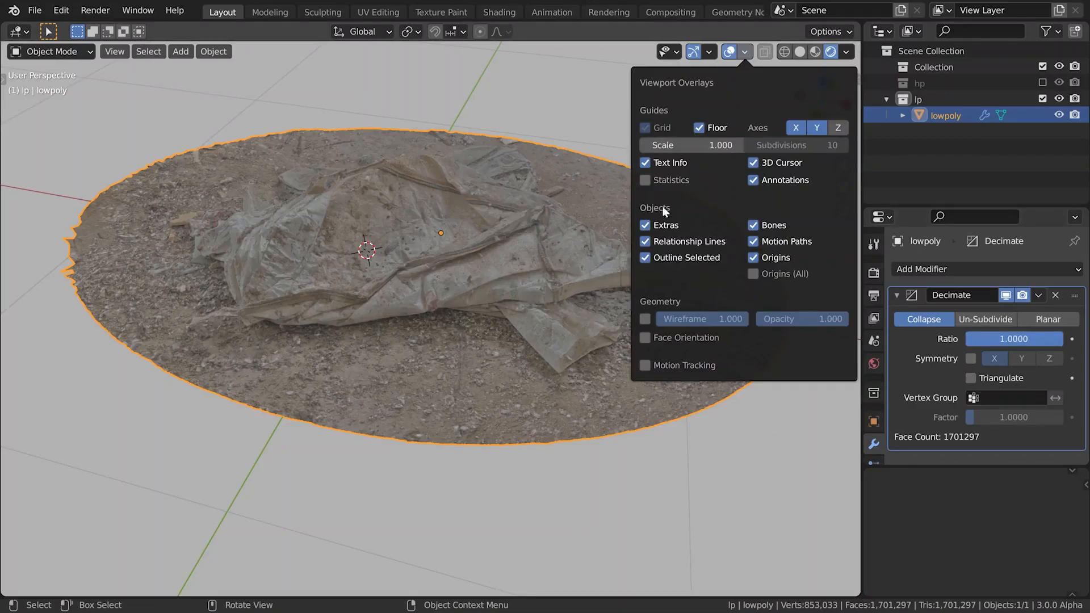
left_click(645, 319)
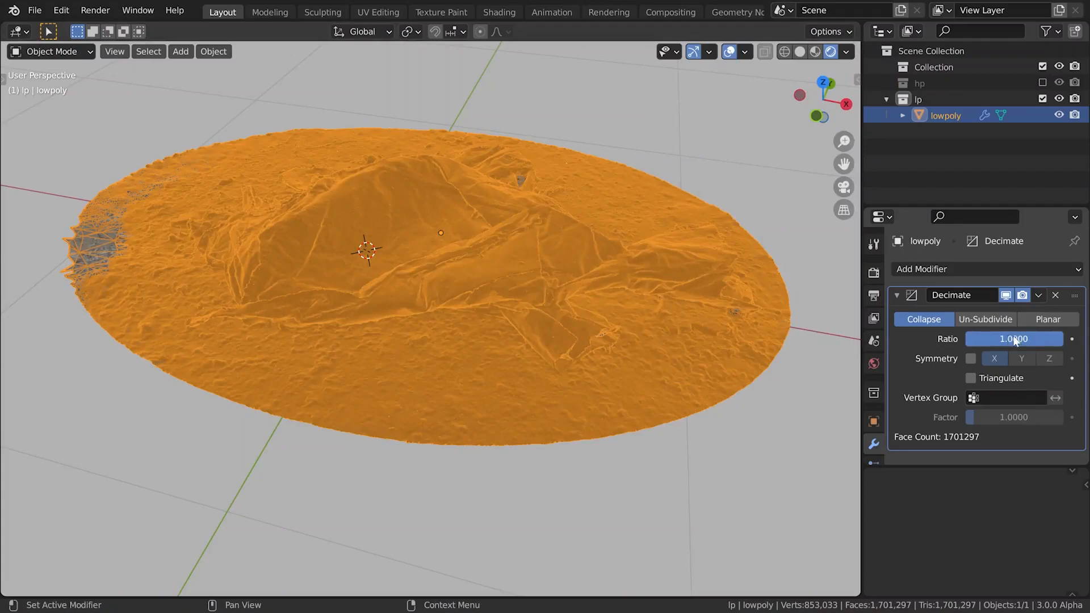
left_click_drag(1056, 339, 1040, 339)
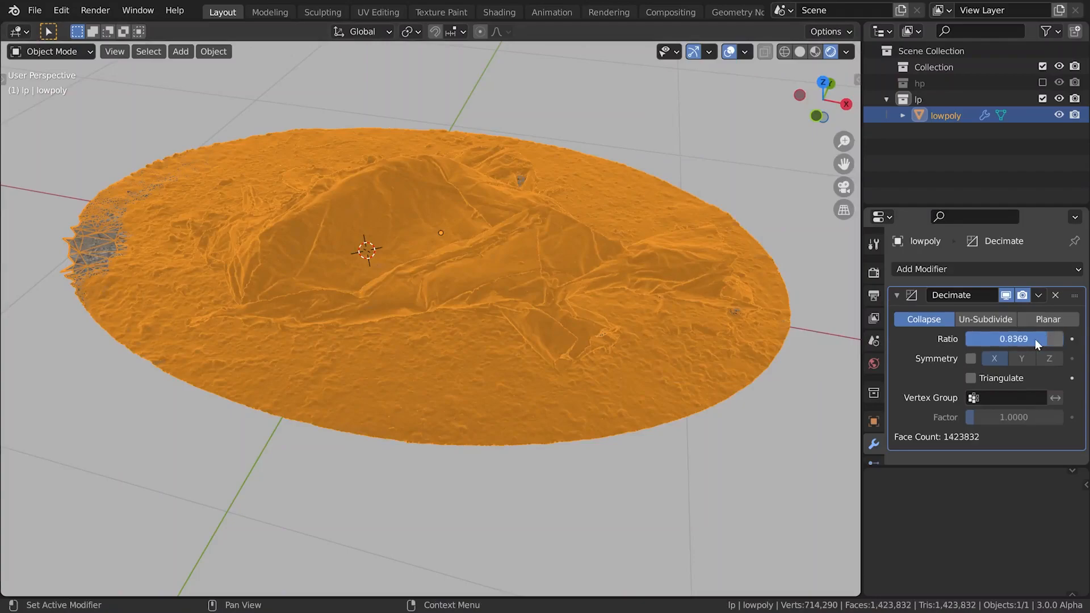
left_click(1054, 340)
type("0.1")
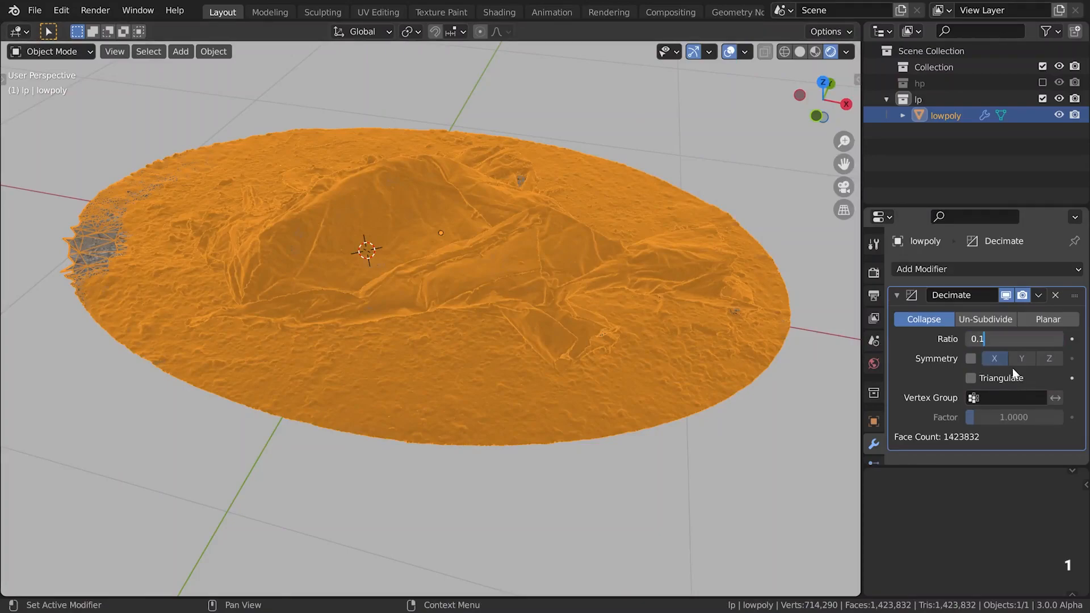
key("Return")
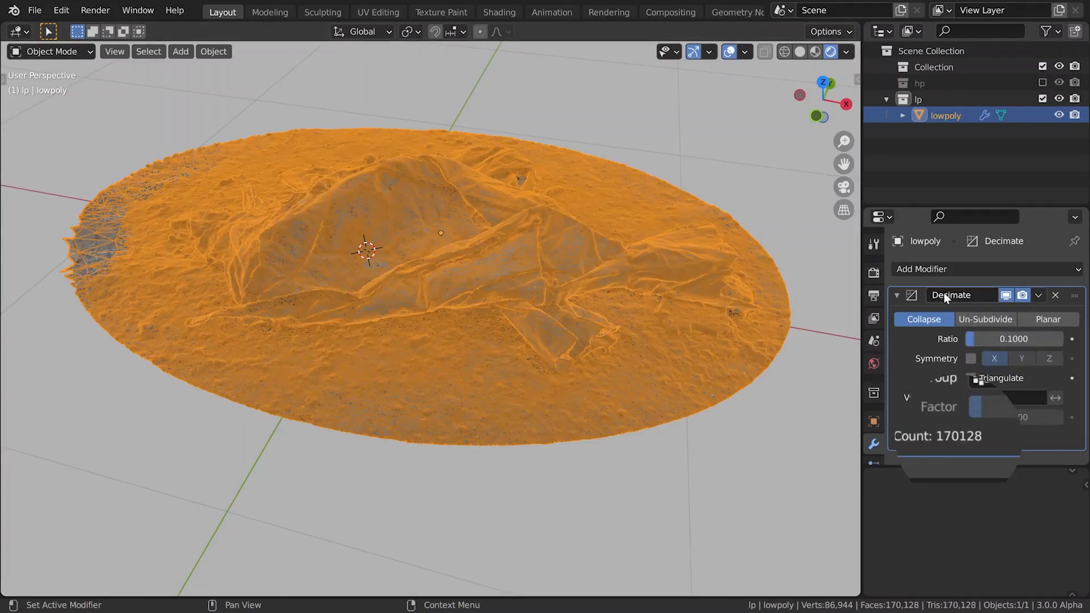
Apply the Decimate modifier to the lowpoly mesh
left_click(897, 295)
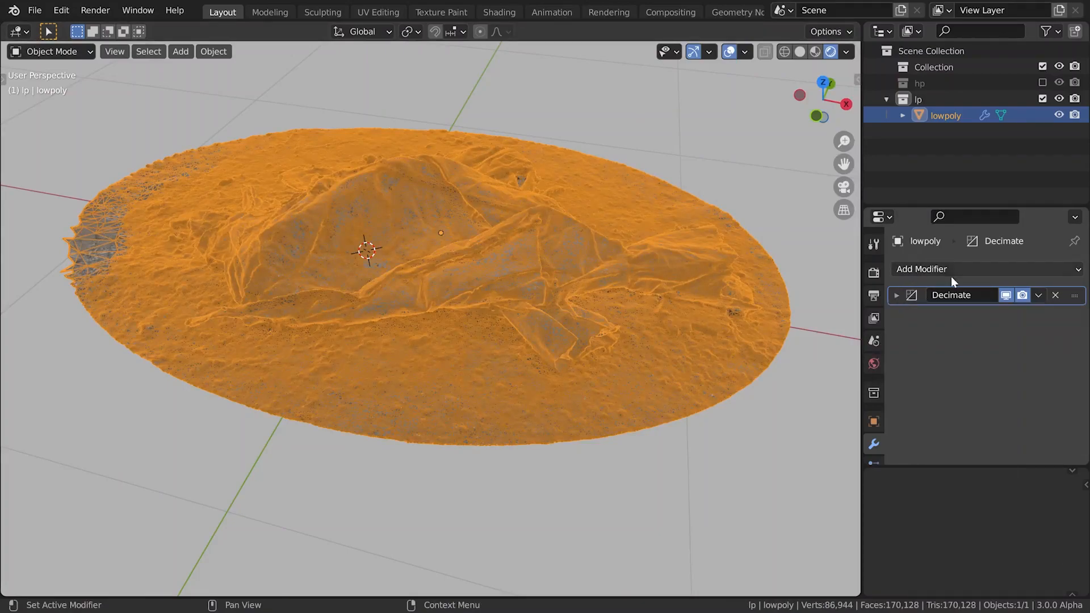
left_click(1038, 295)
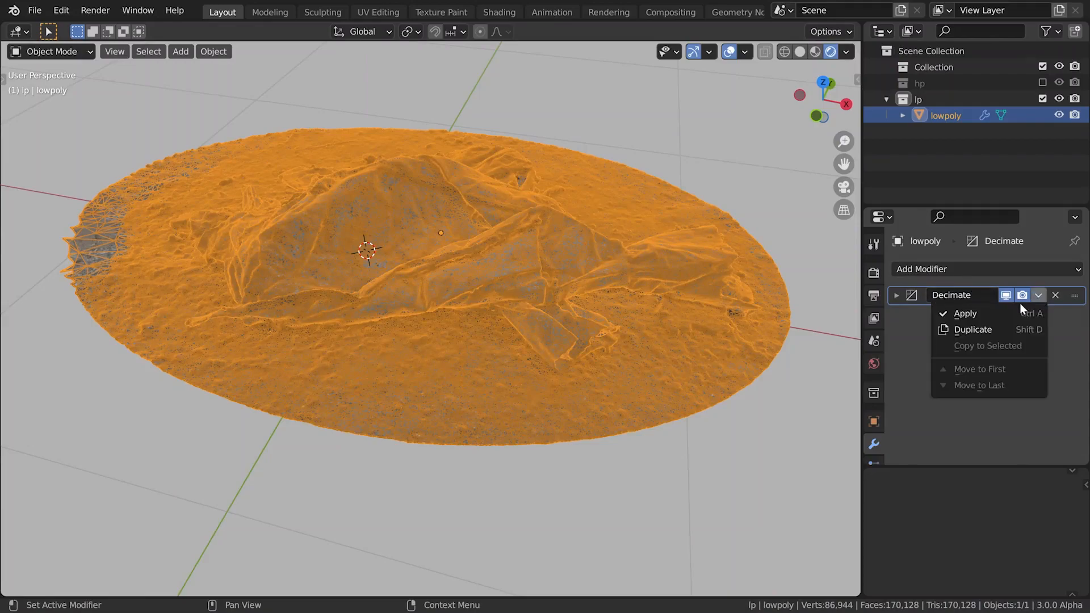
left_click(994, 316)
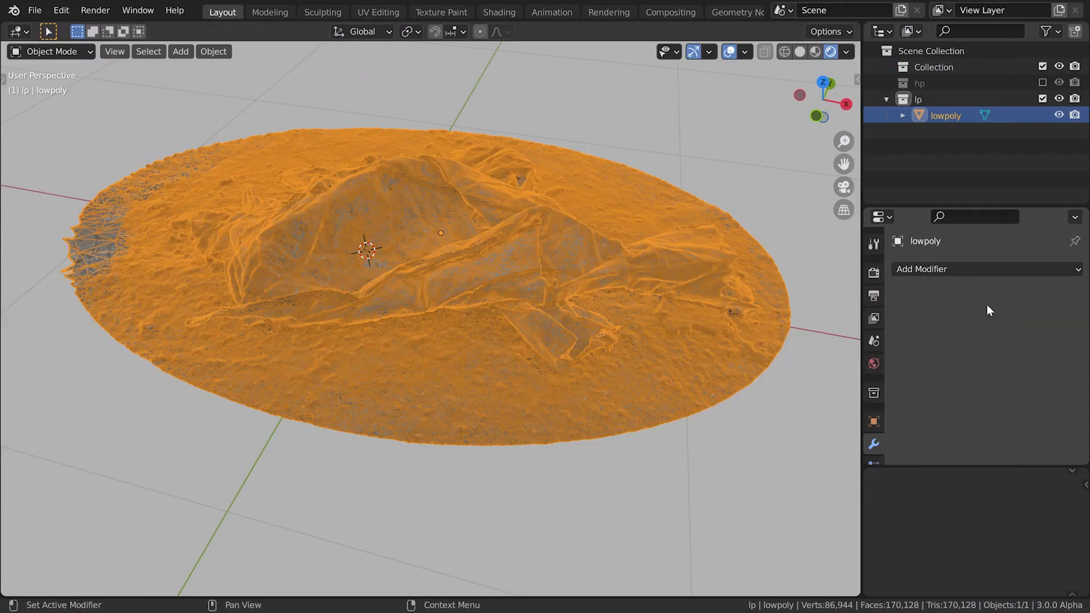
Add another Decimate modifier to lowpoly and set its collapse ratio to 0.05
left_click(949, 269)
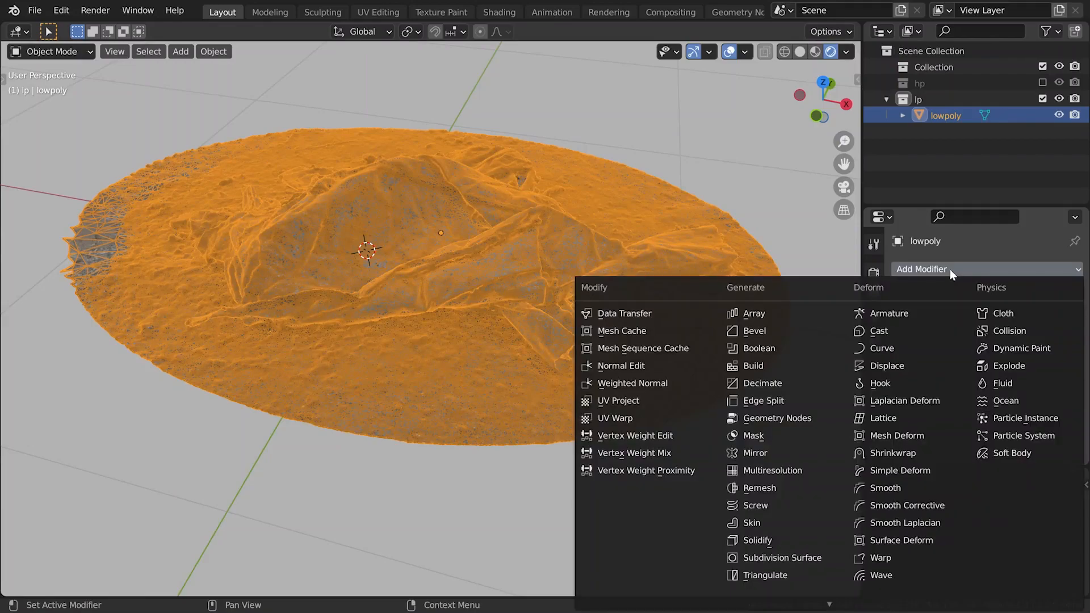
left_click(812, 382)
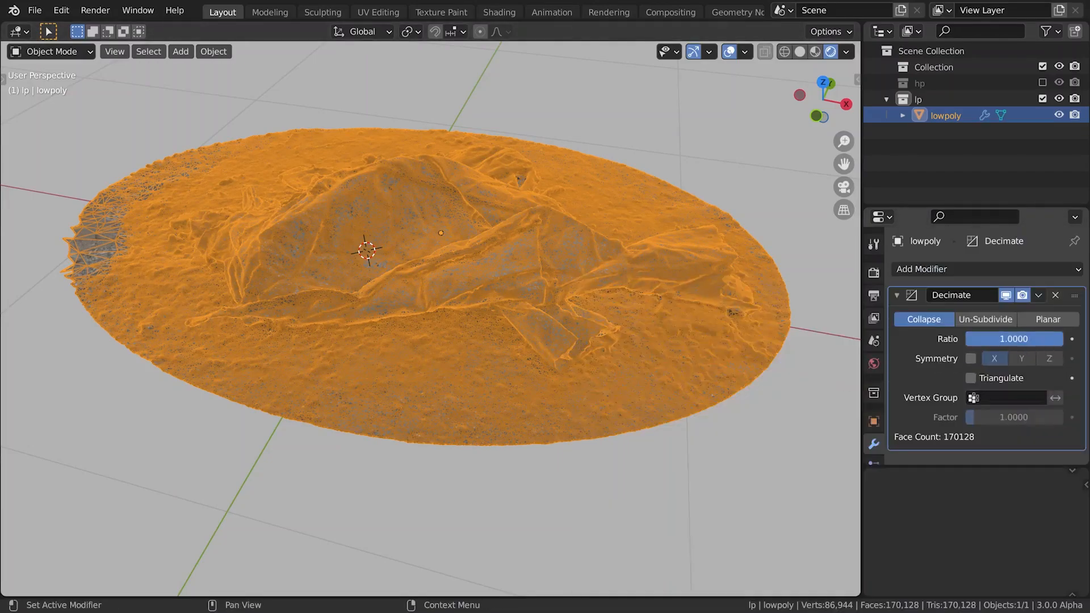
left_click_drag(1014, 339, 978, 339)
key("Return")
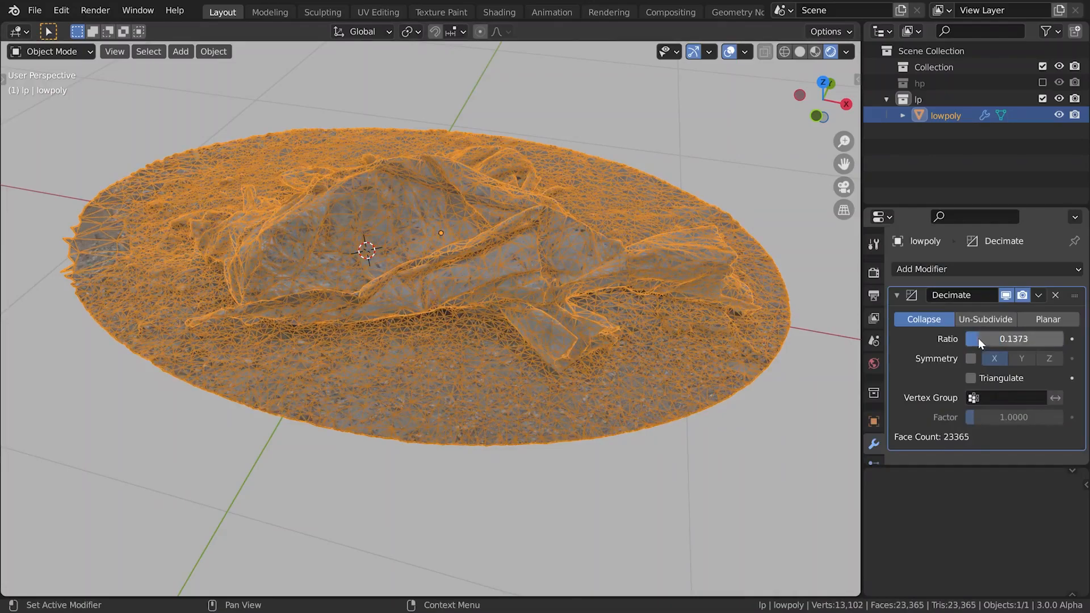
type("0.05")
key("Return")
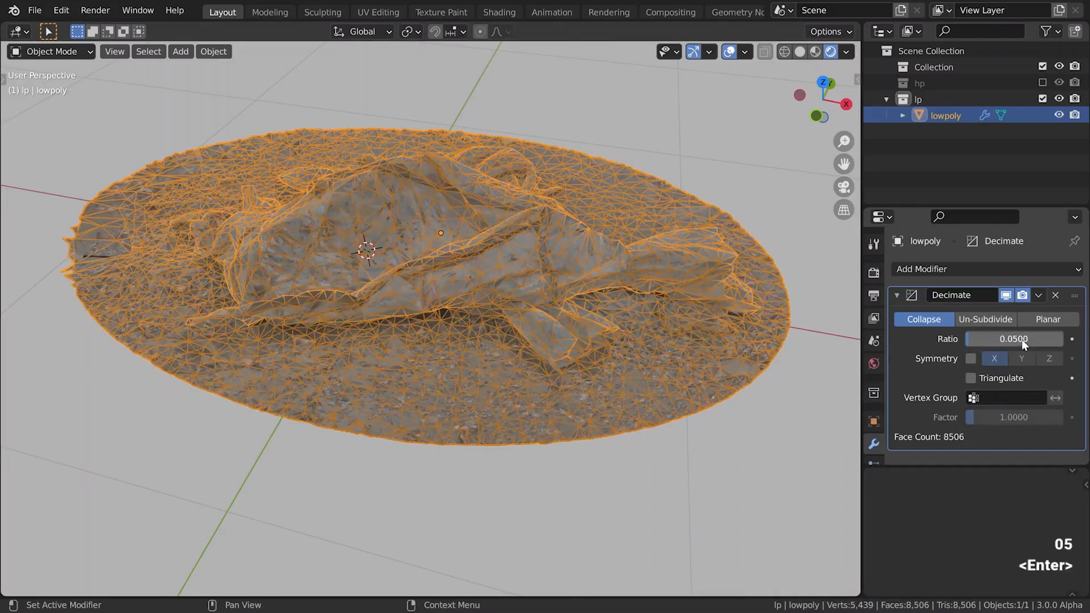
Lower the Decimate modifier's collapse ratio to 0.03
middle_click_drag(693, 272, 700, 289)
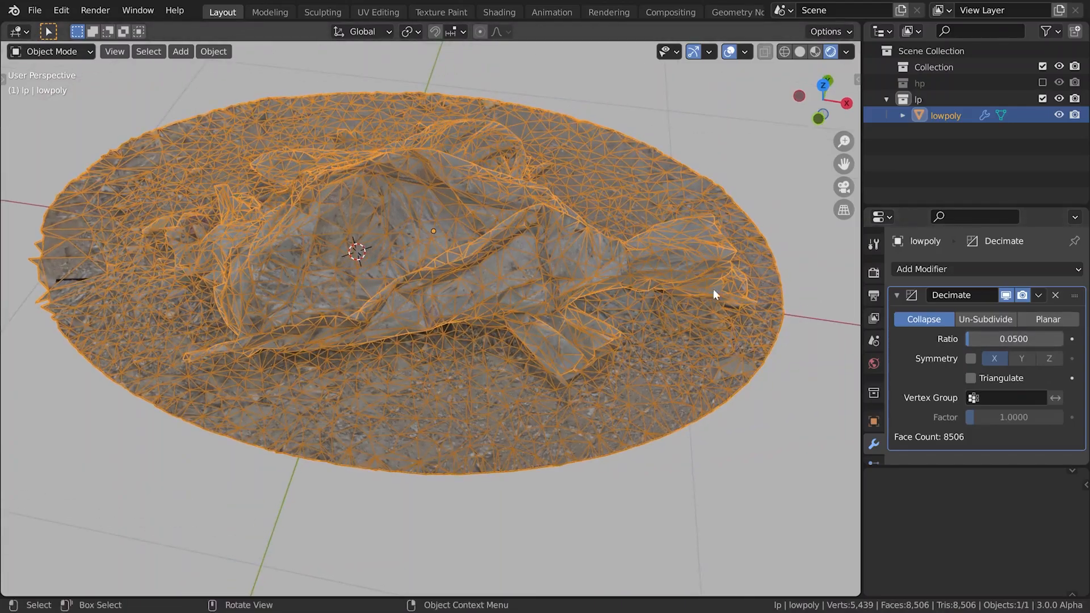
left_click(1014, 339)
type("0.03")
key("Return")
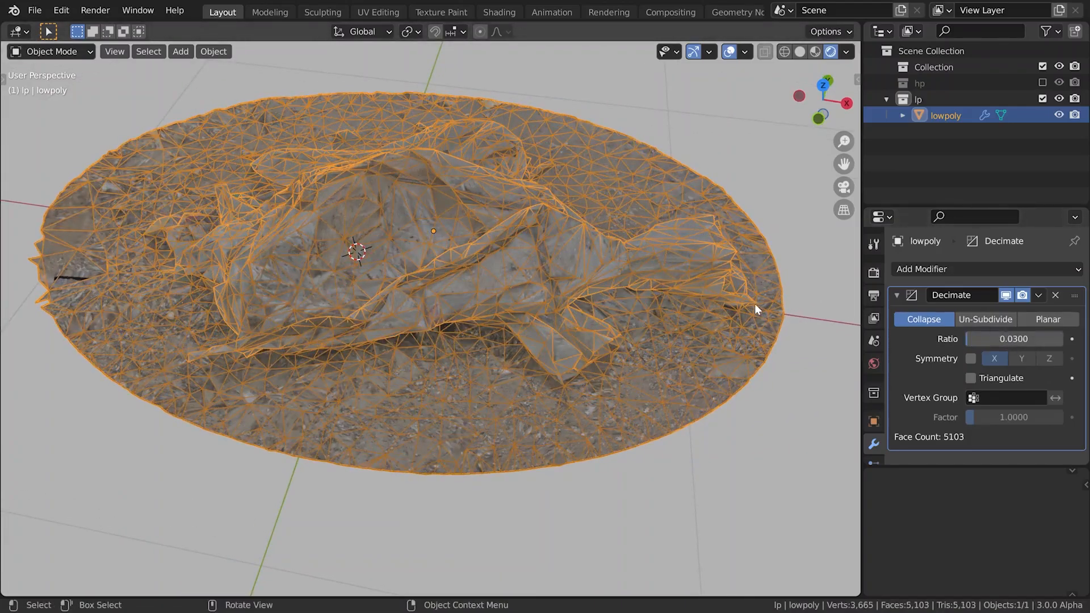
Remove the TextureAtlas_1001 material slot from lowpoly and display the mesh in solid shading without the wireframe overlay
middle_click_drag(635, 283, 700, 321)
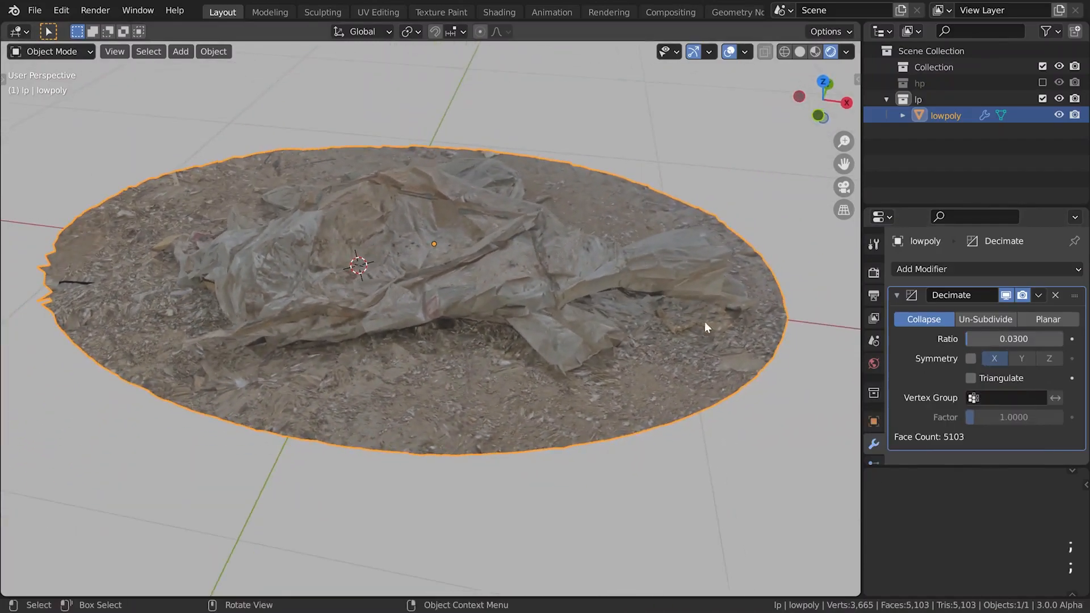
scroll(867, 417, "down", 5)
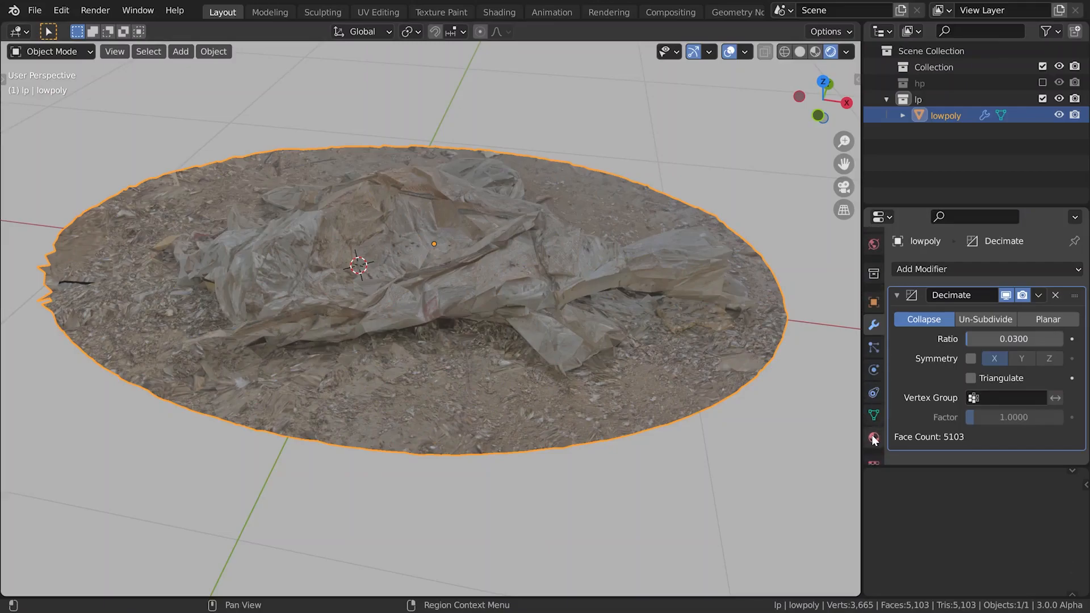
left_click(873, 437)
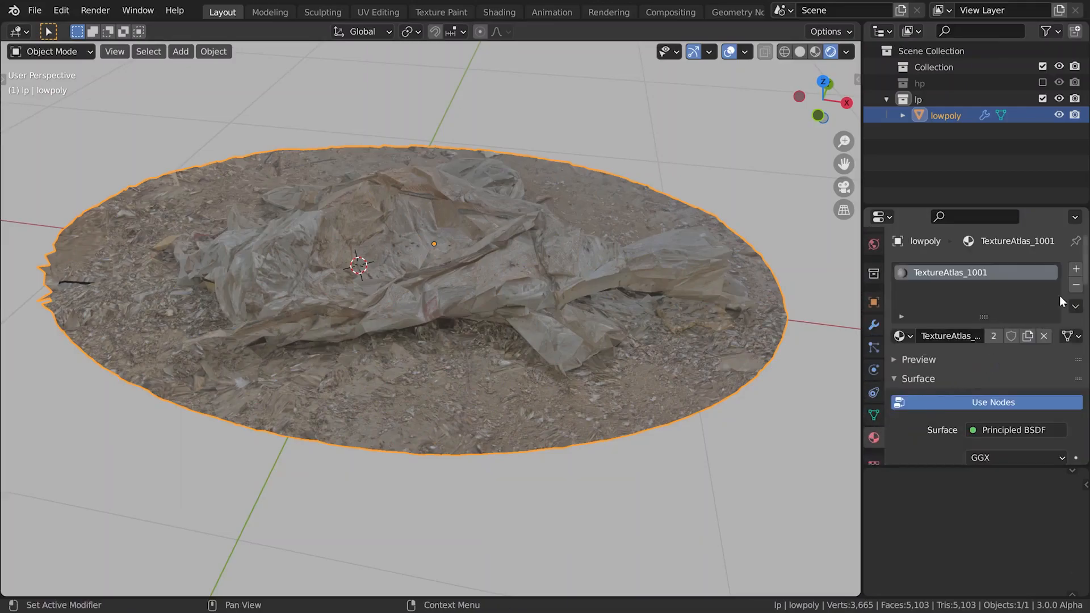
left_click(1076, 285)
key("semicolon")
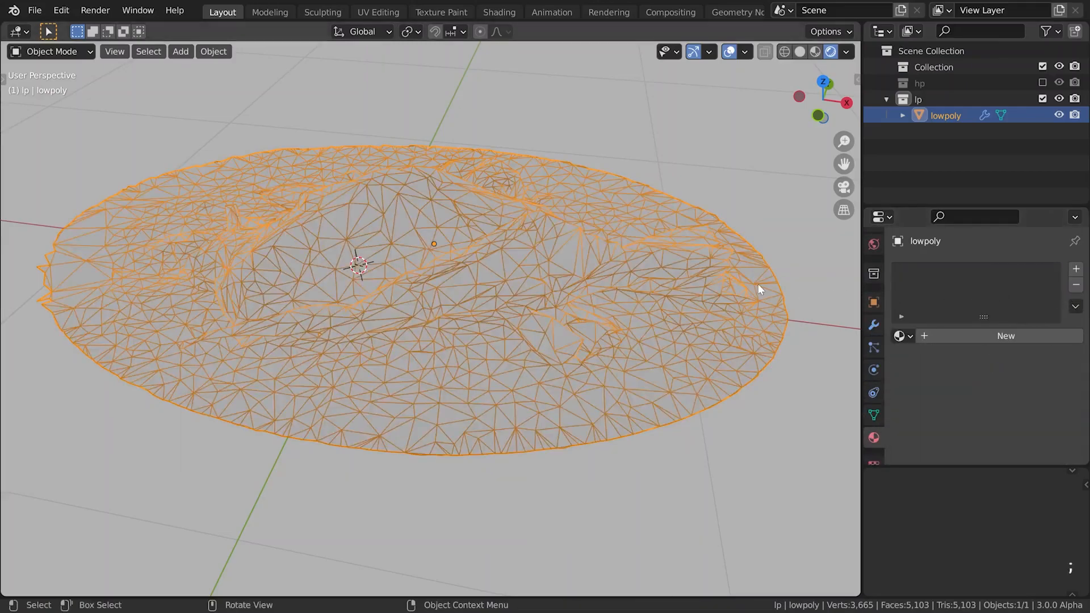
middle_click_drag(758, 284, 764, 285)
key("semicolon")
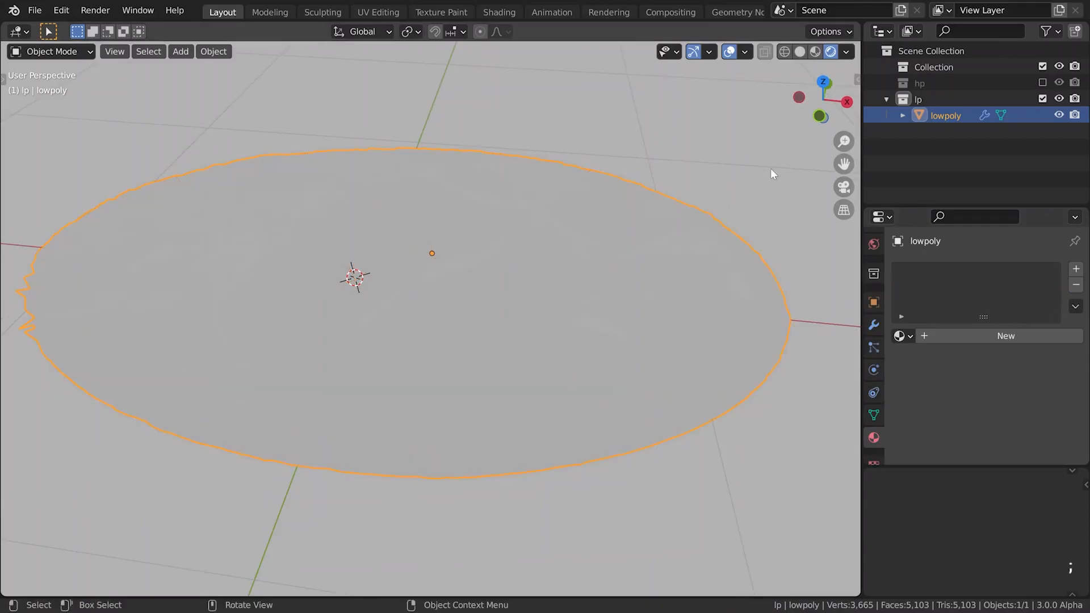
left_click(800, 52)
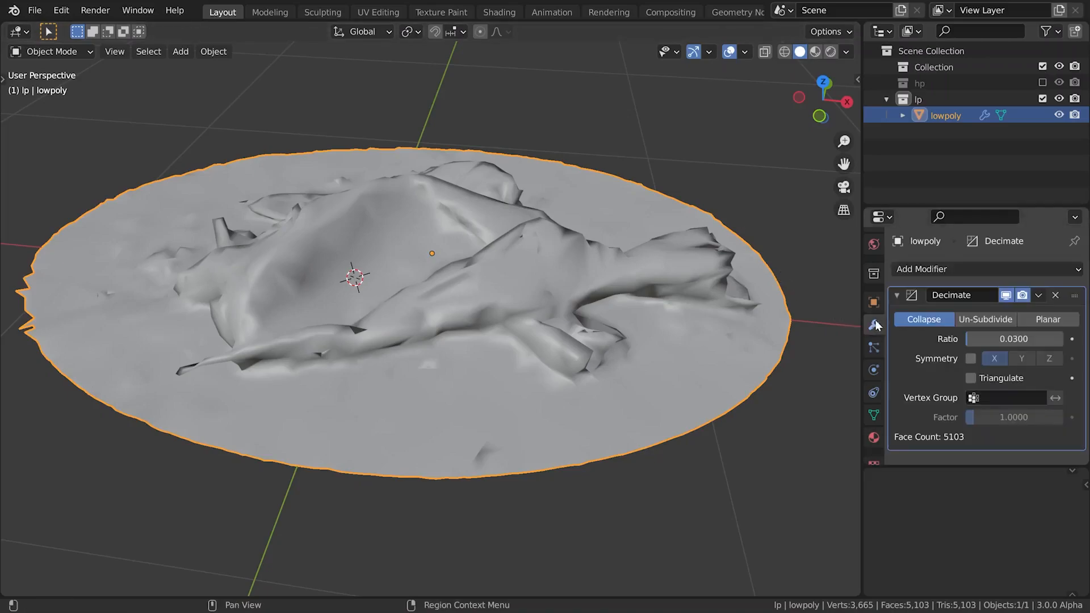
Set the Decimate modifier's ratio on lowpoly to 0.04 and apply the modifier
double_click(989, 339)
type("0.03")
key("BackSpace")
type("4")
key("Return")
left_click(1037, 295)
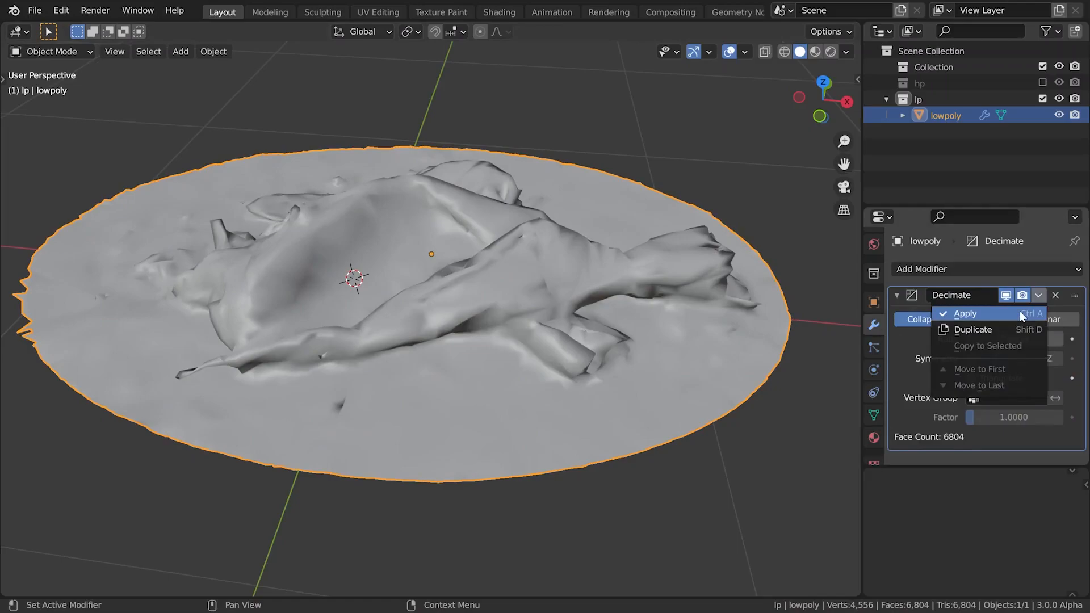
left_click(1020, 313)
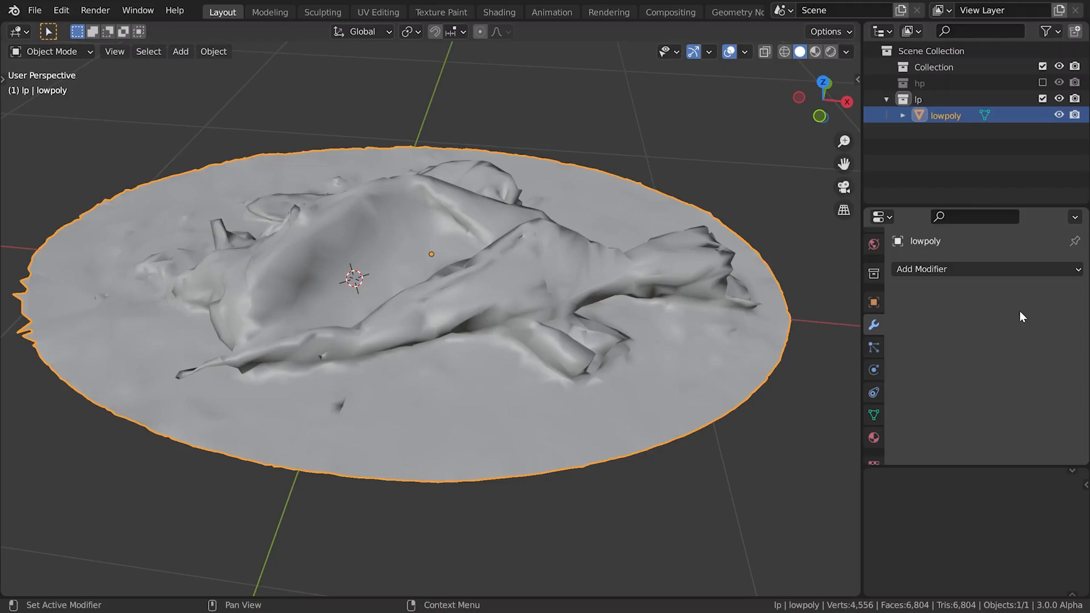
Split the 3D viewport into two areas, turn one into a UV Editor, and put lowpoly into Edit Mode
key("alt+Tab")
left_click_drag(859, 30, 409, 74)
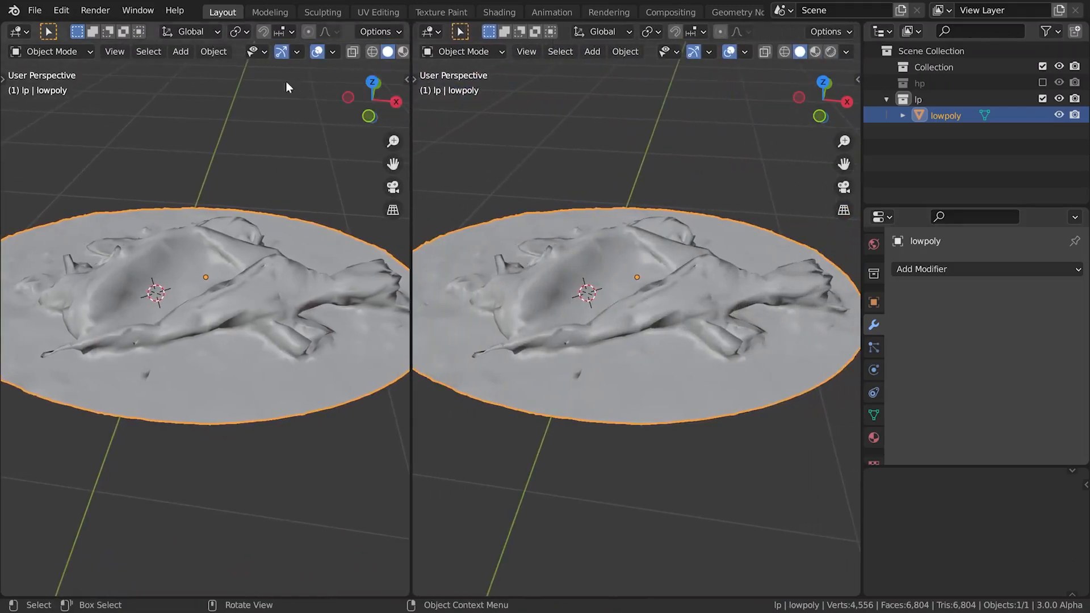
left_click(19, 32)
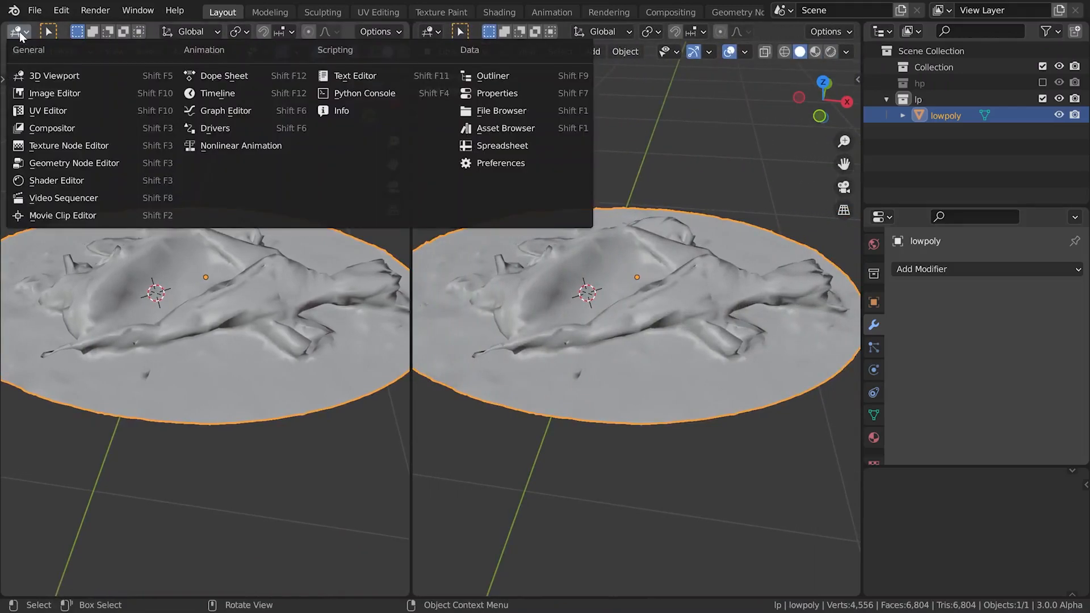
left_click(43, 110)
key("Tab")
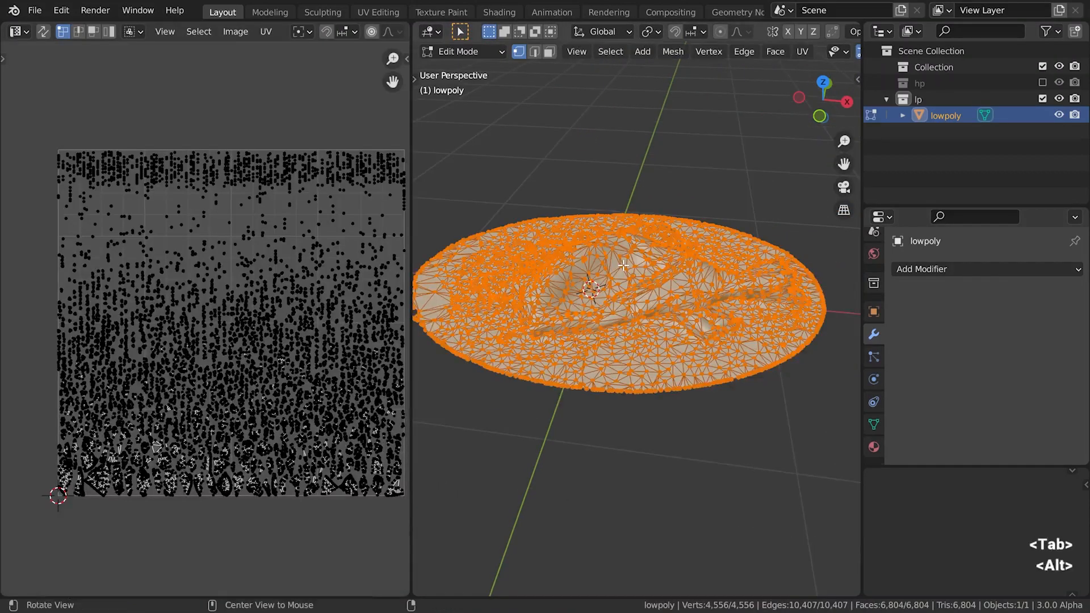
Unwrap all faces of lowpoly with Smart UV Project, keeping a 66° angle limit and zero island margin
key("3")
left_click_drag(619, 263, 668, 312, "alt")
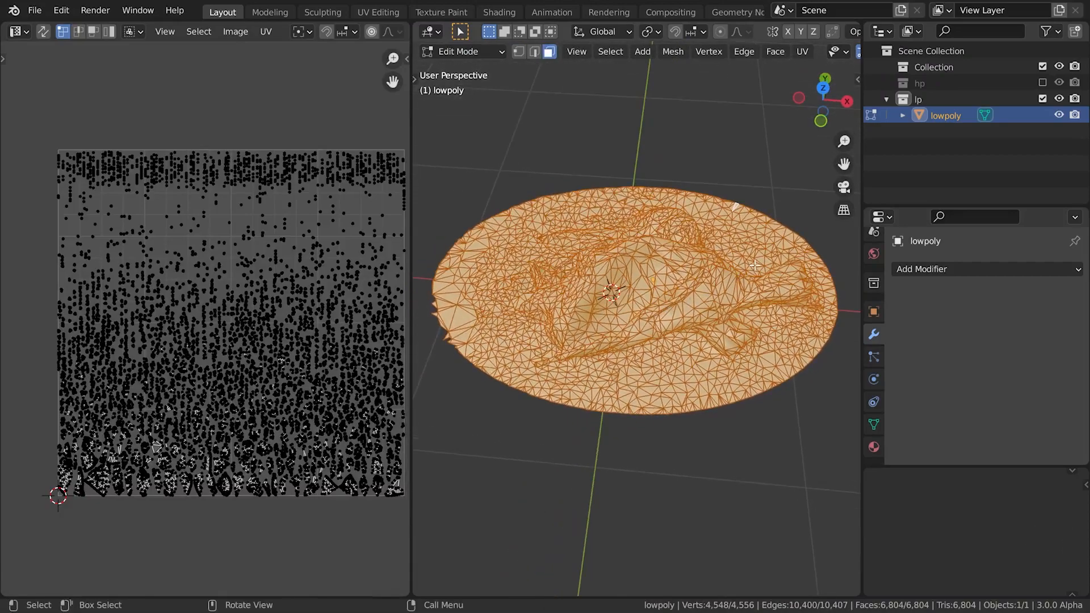
key("u")
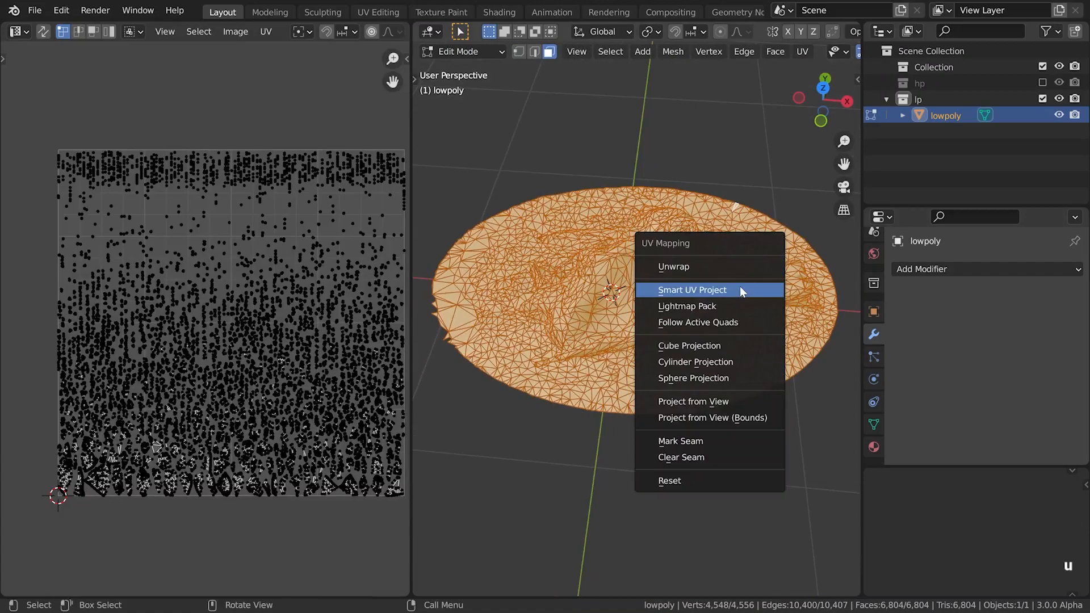
left_click(740, 291)
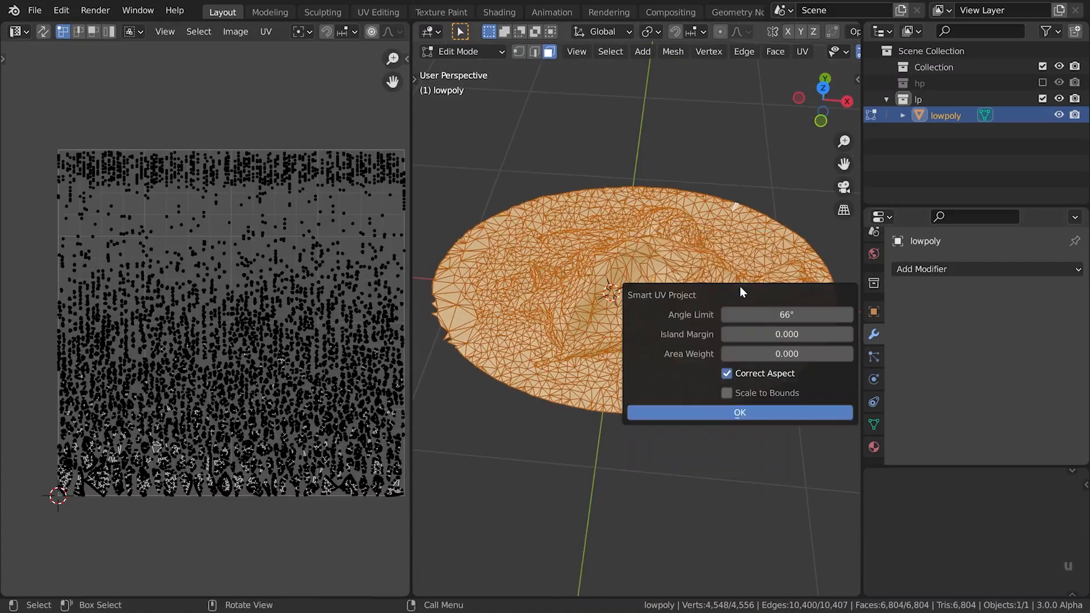
left_click(727, 409)
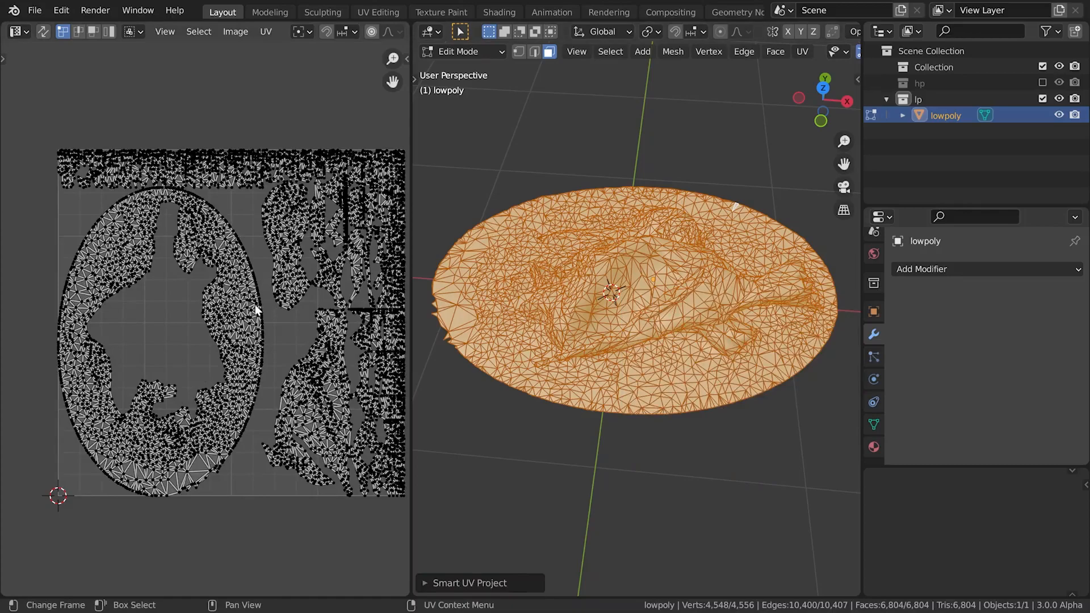
Scale down lowpoly's large oval UV island, pack all its UV islands, and return to Object Mode
key("l")
key("s")
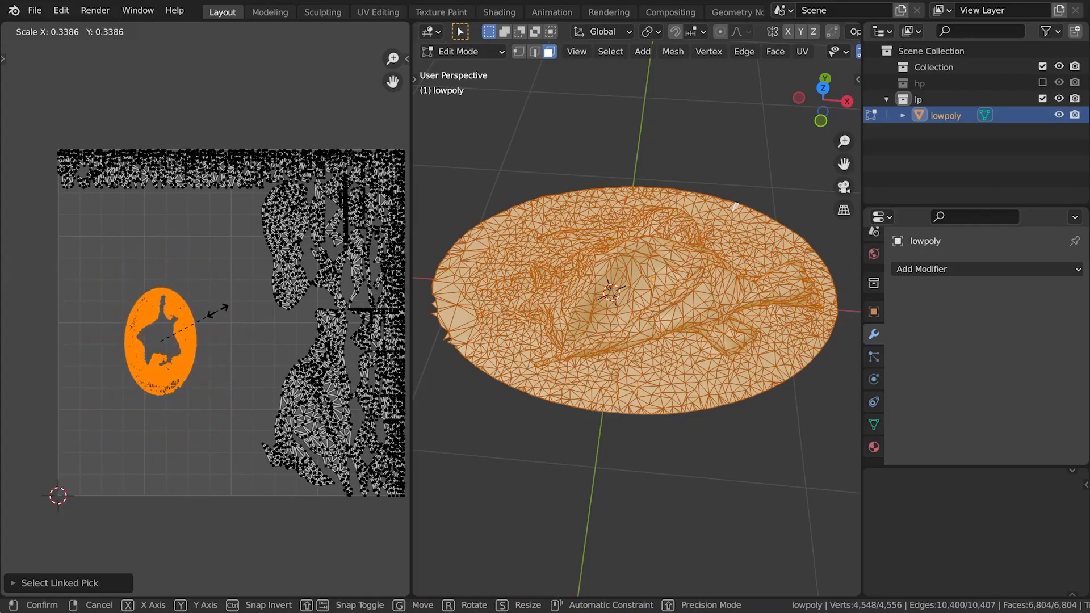
left_click(226, 306)
key("a")
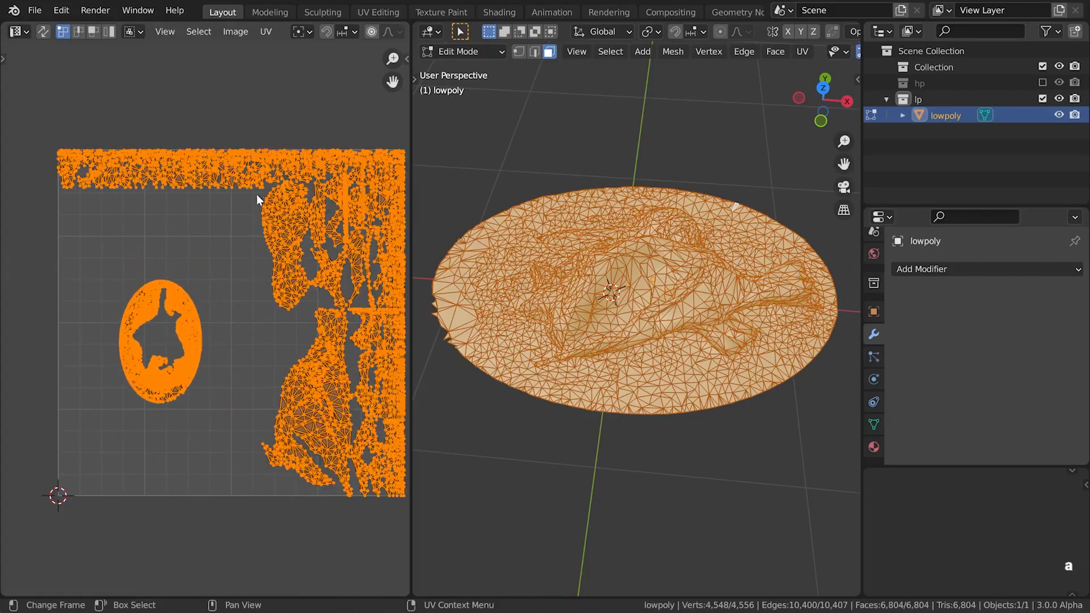
left_click(264, 32)
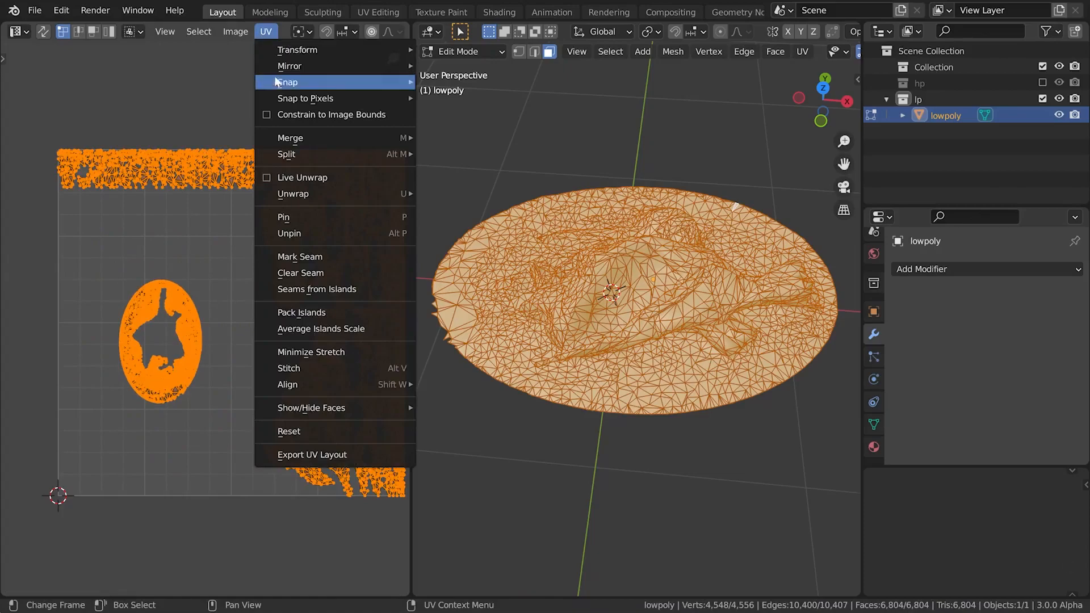
left_click(322, 311)
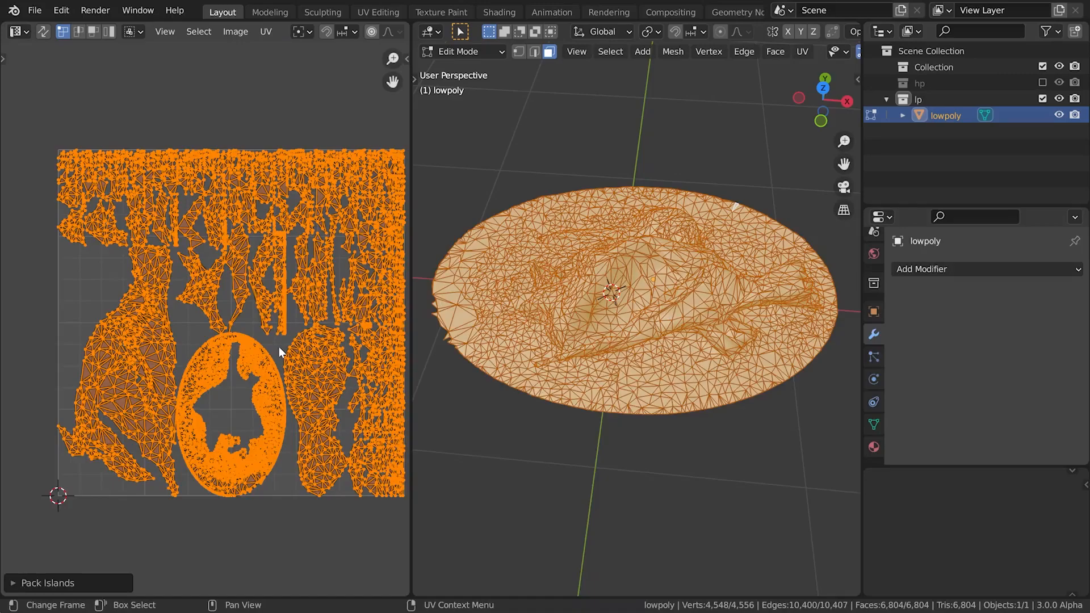
key("Tab")
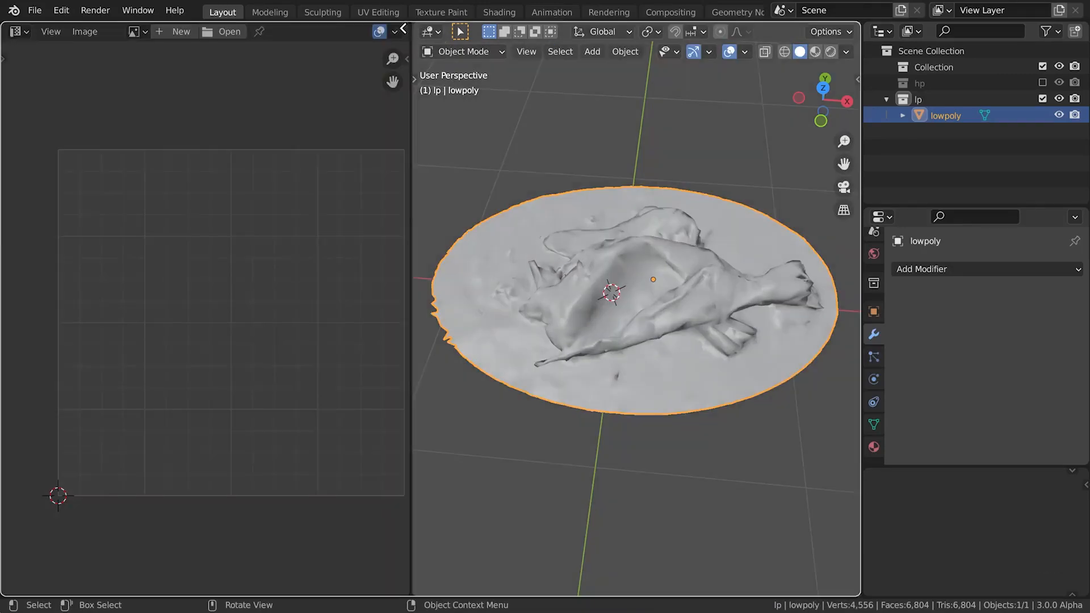
left_click_drag(416, 23, 403, 33)
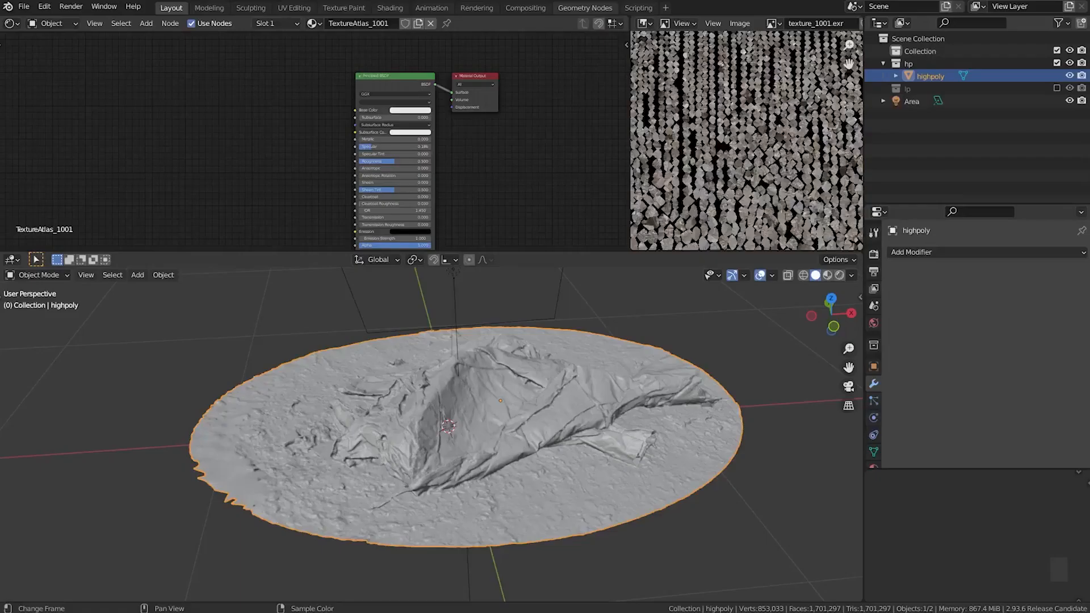
Hide highpoly, enable the lp collection, and select lowpoly, checking its topology briefly in Edit Mode
middle_click_drag(523, 428, 479, 435)
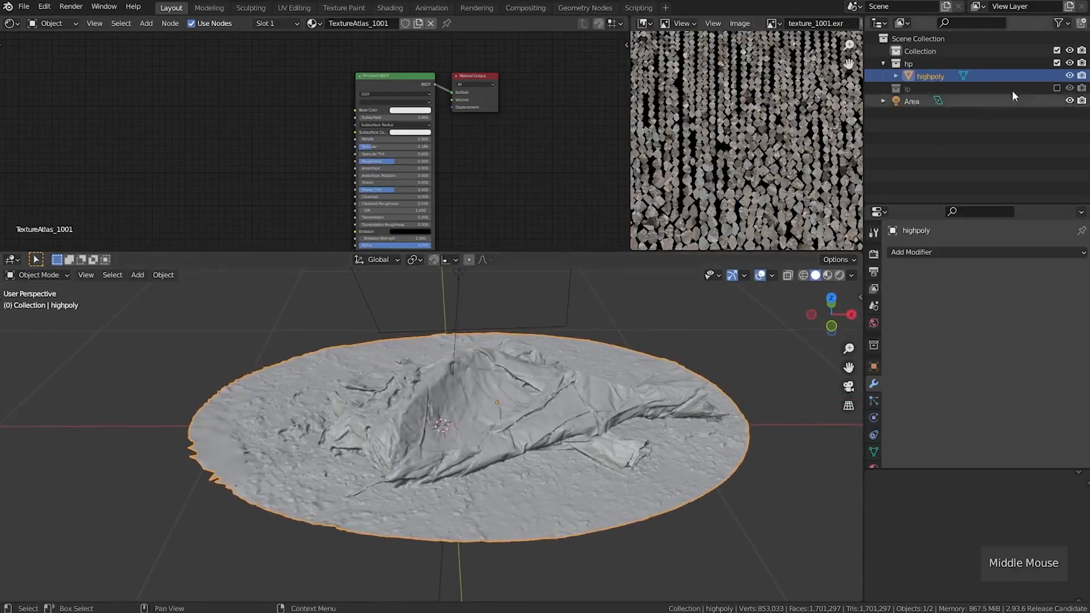
left_click(1069, 76)
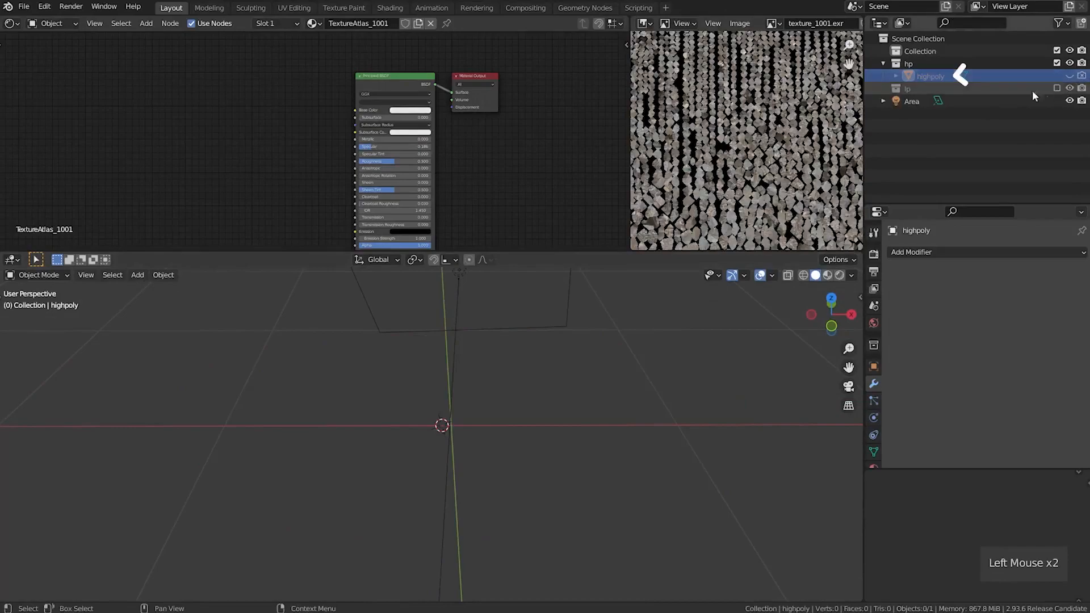
left_click(1057, 88)
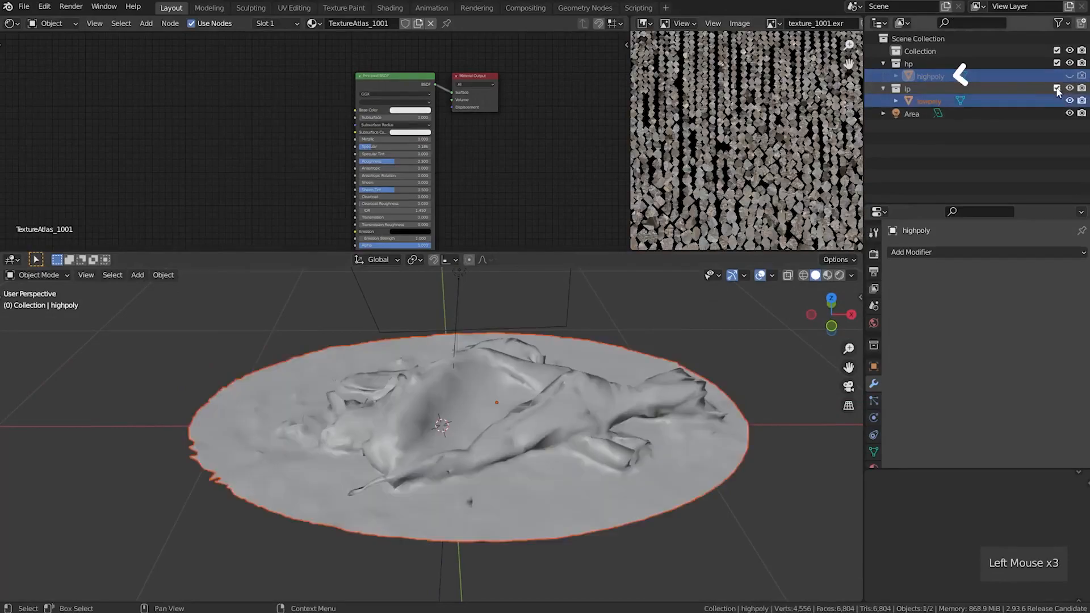
left_click(925, 100)
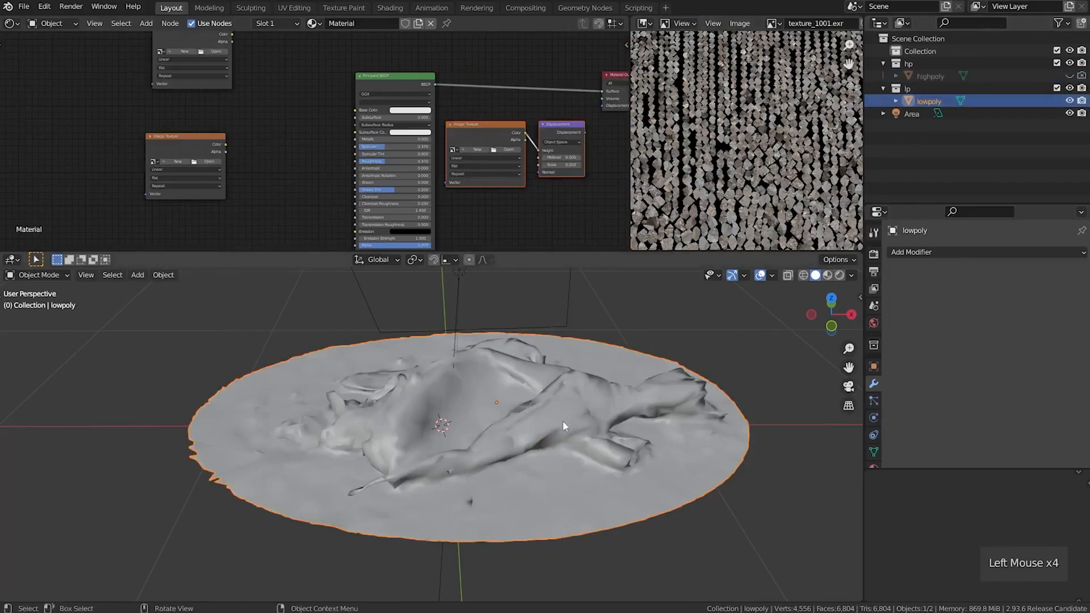
middle_click_drag(564, 424, 561, 429)
key("Tab")
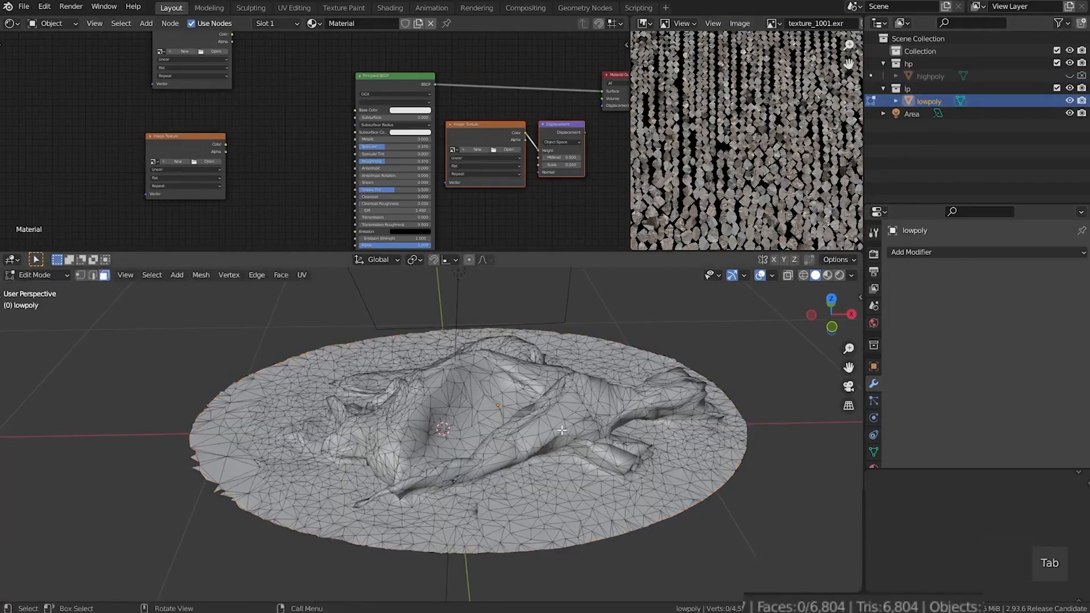
key("Tab")
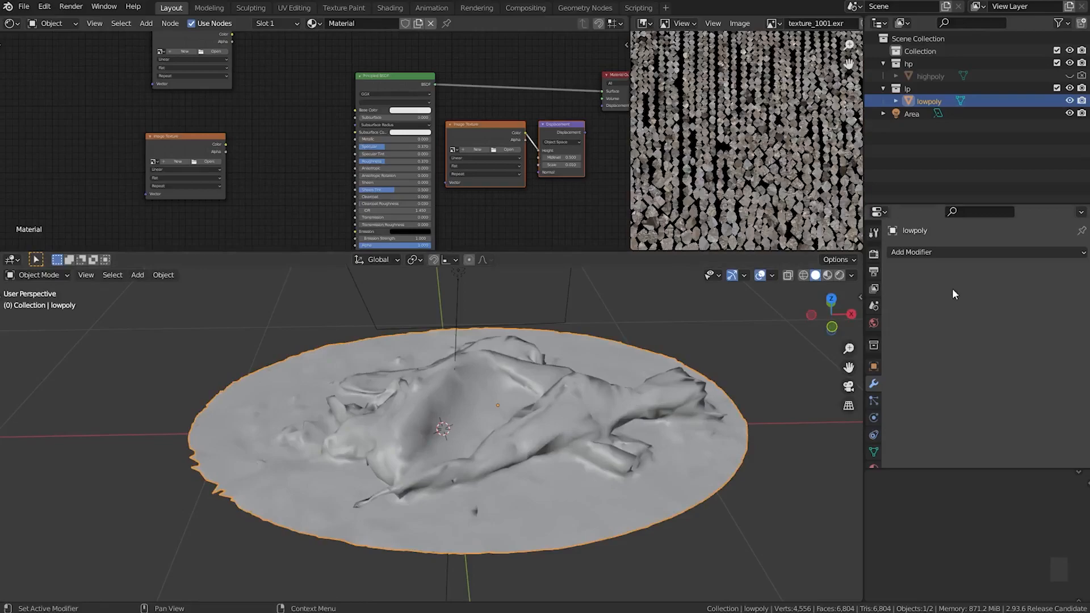
Add a Multiresolution modifier to lowpoly, followed by a Shrinkwrap modifier that targets highpoly
left_click(966, 251)
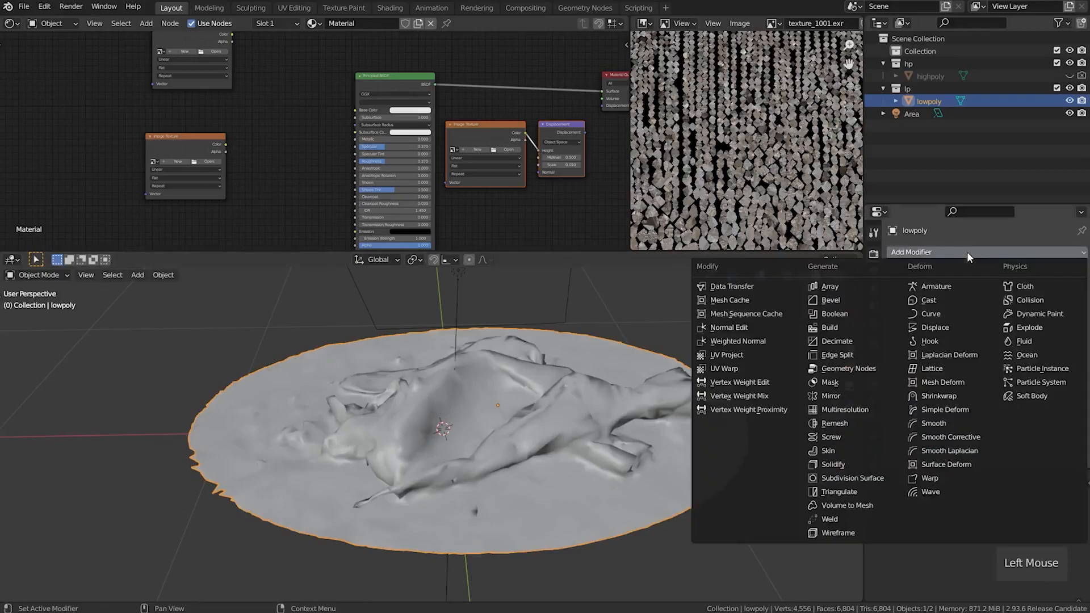
left_click(844, 408)
left_click(891, 273)
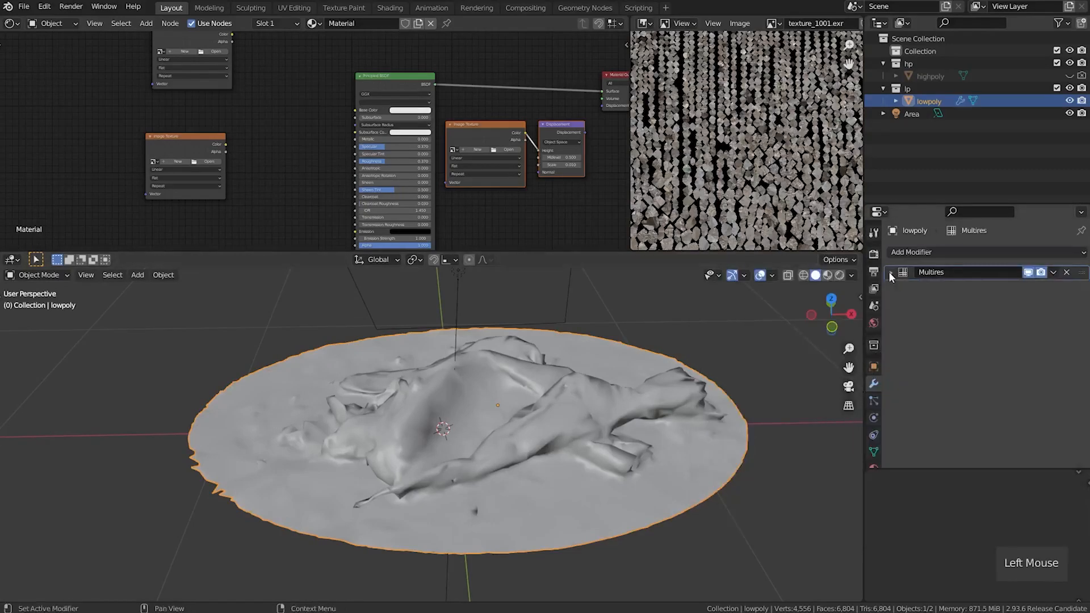
left_click(929, 252)
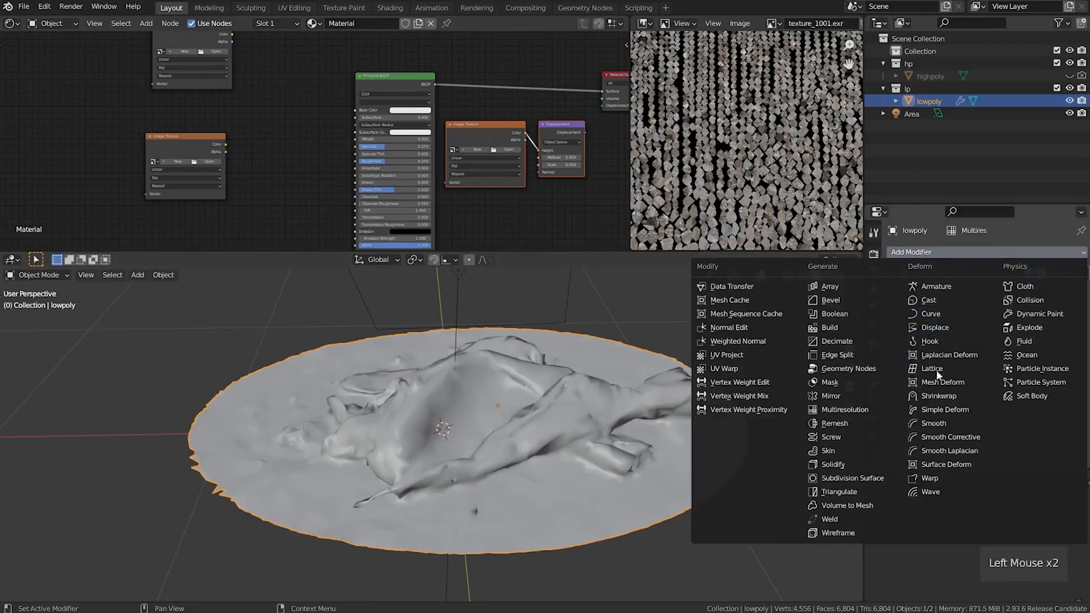
left_click(940, 396)
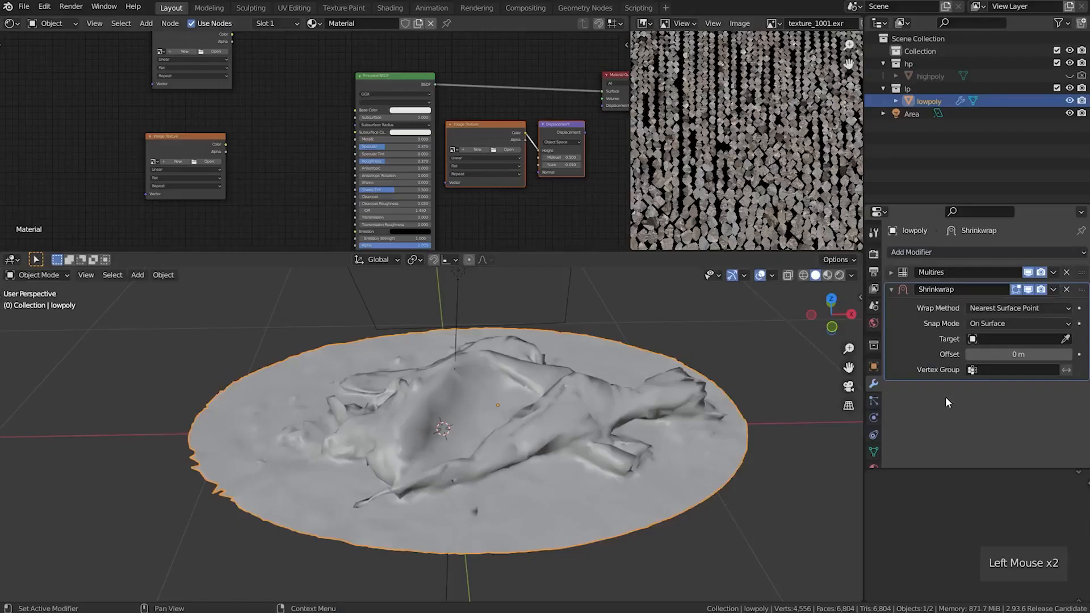
left_click(1020, 339)
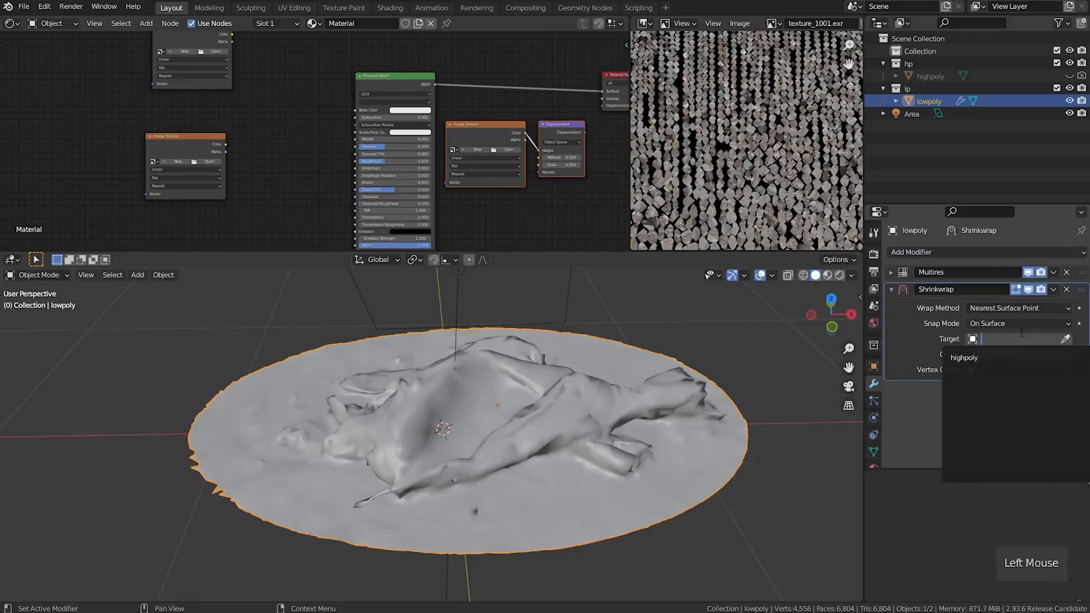
left_click(964, 358)
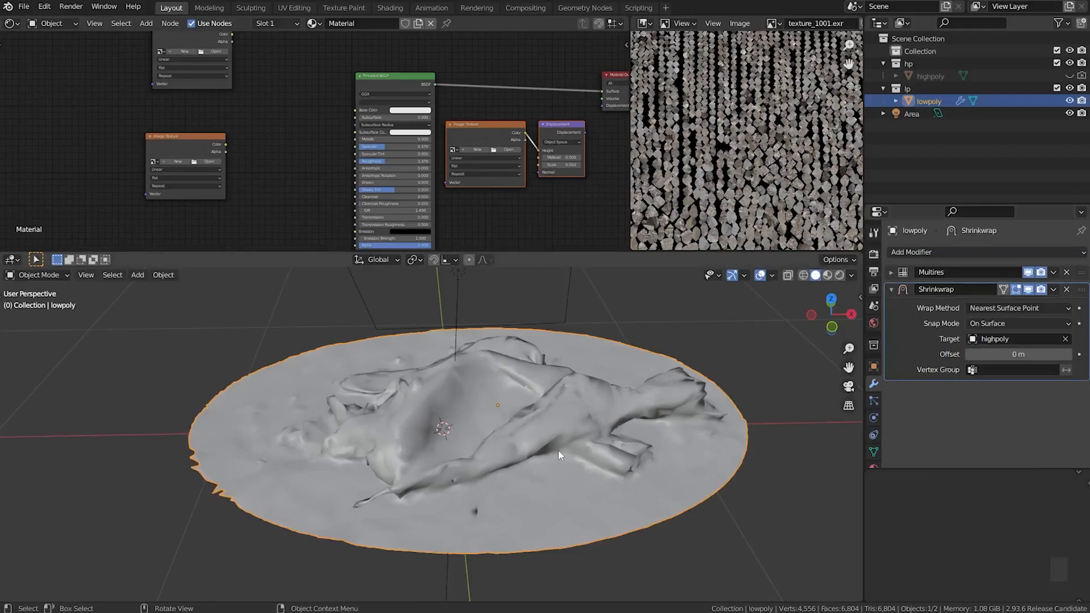
Subdivide lowpoly's Multires modifier to level 2 and compare the result with highpoly by switching their visibility
middle_click_drag(533, 457, 550, 452)
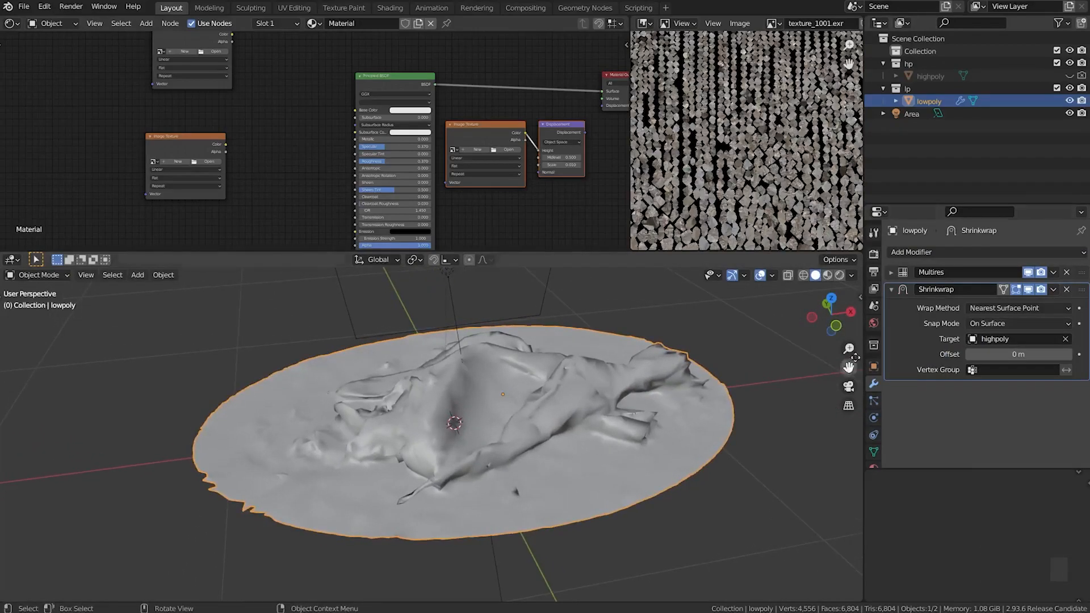
left_click(891, 272)
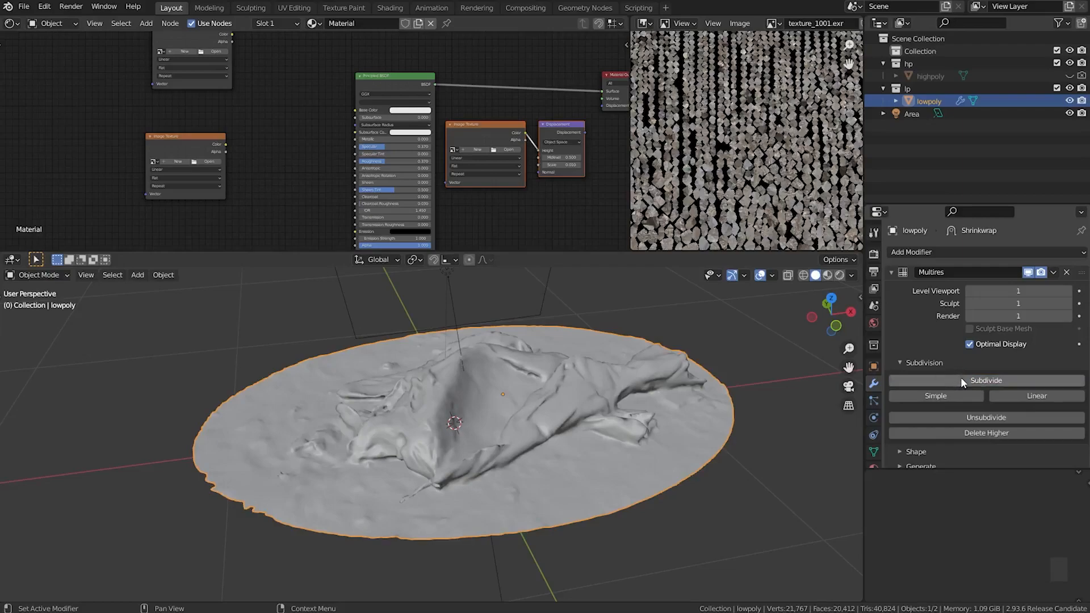
left_click(961, 381)
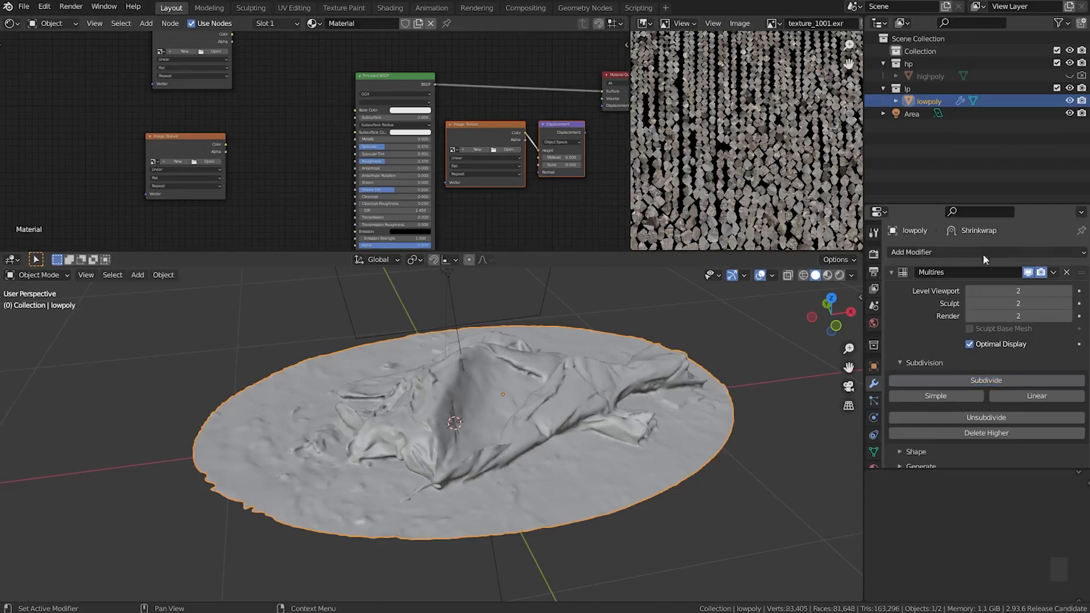
left_click(1071, 101)
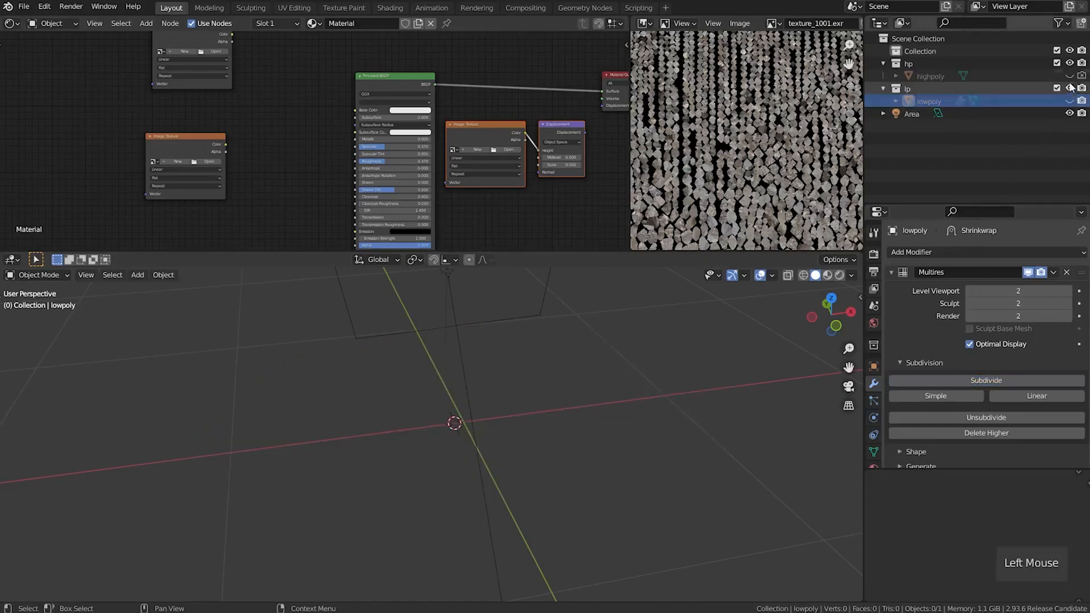
left_click(1070, 75)
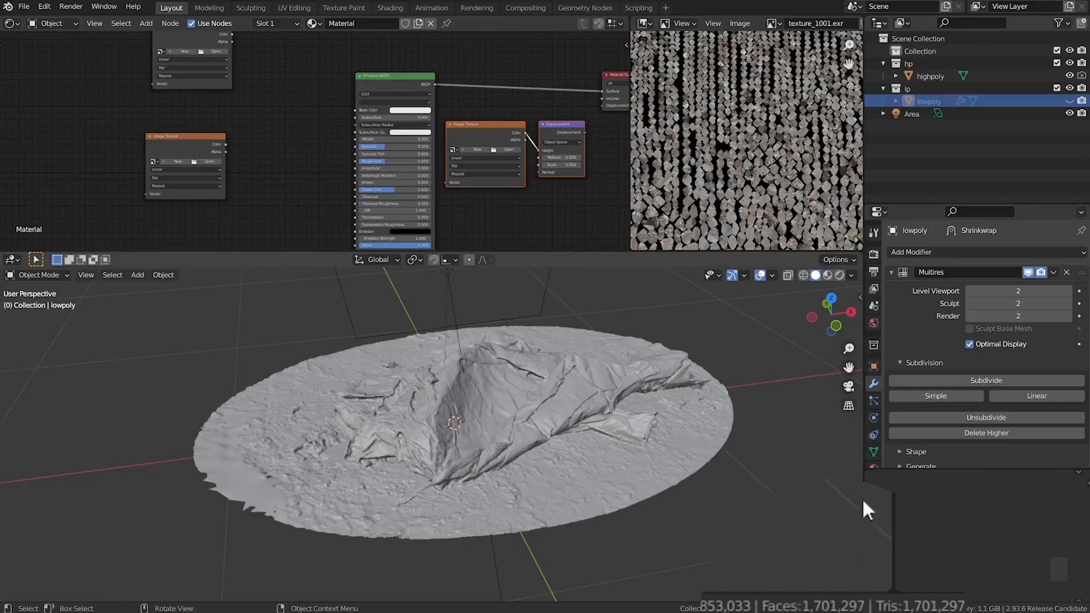
left_click(1070, 76)
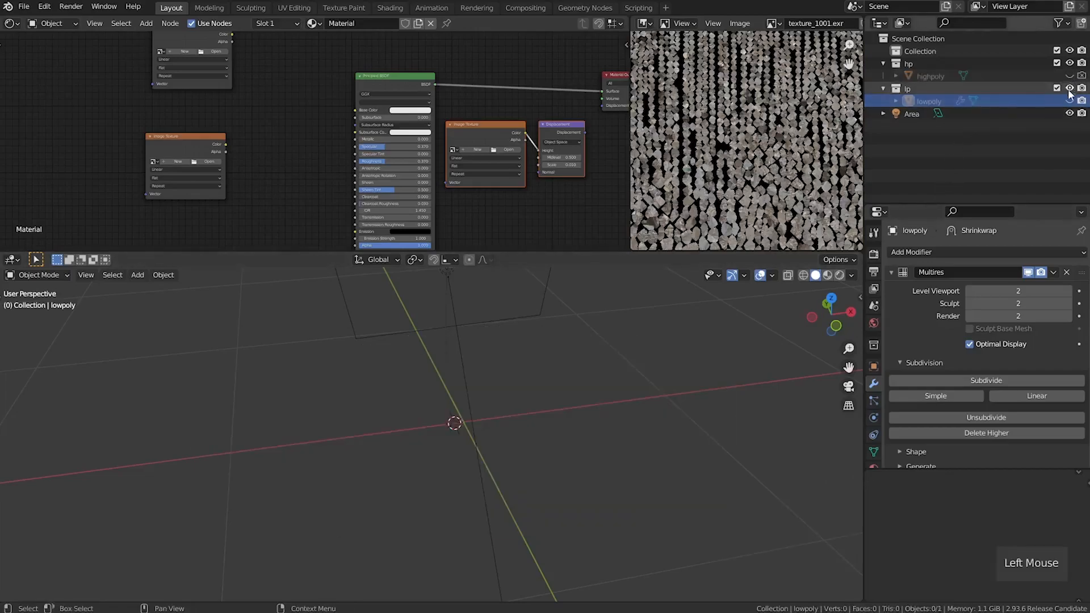
left_click(1070, 100)
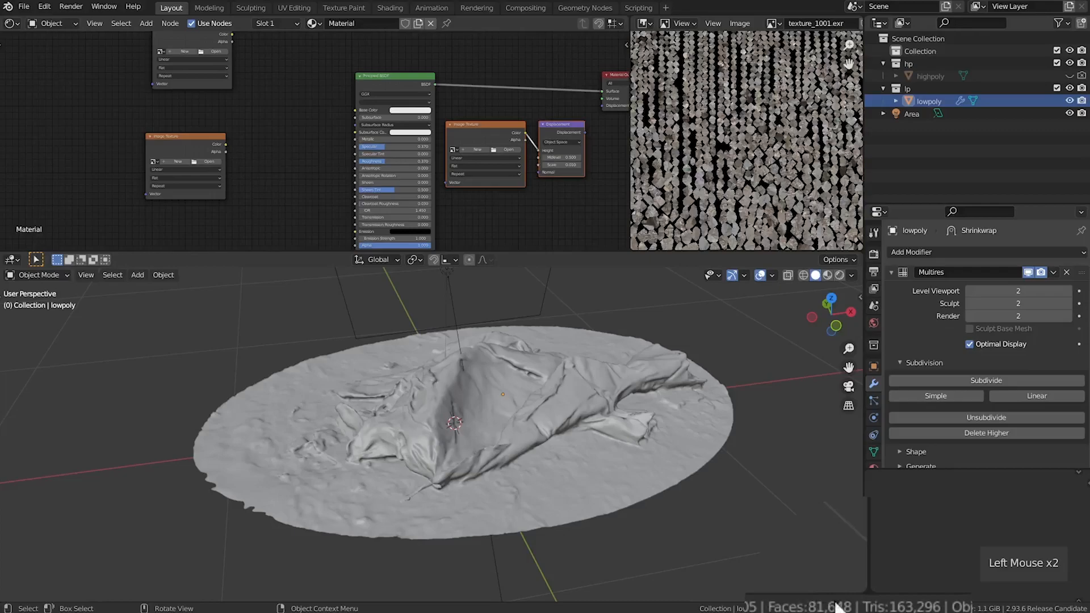
Subdivide lowpoly's Multires modifier to level 4 and inspect the crumpled folds up close
left_click(952, 380)
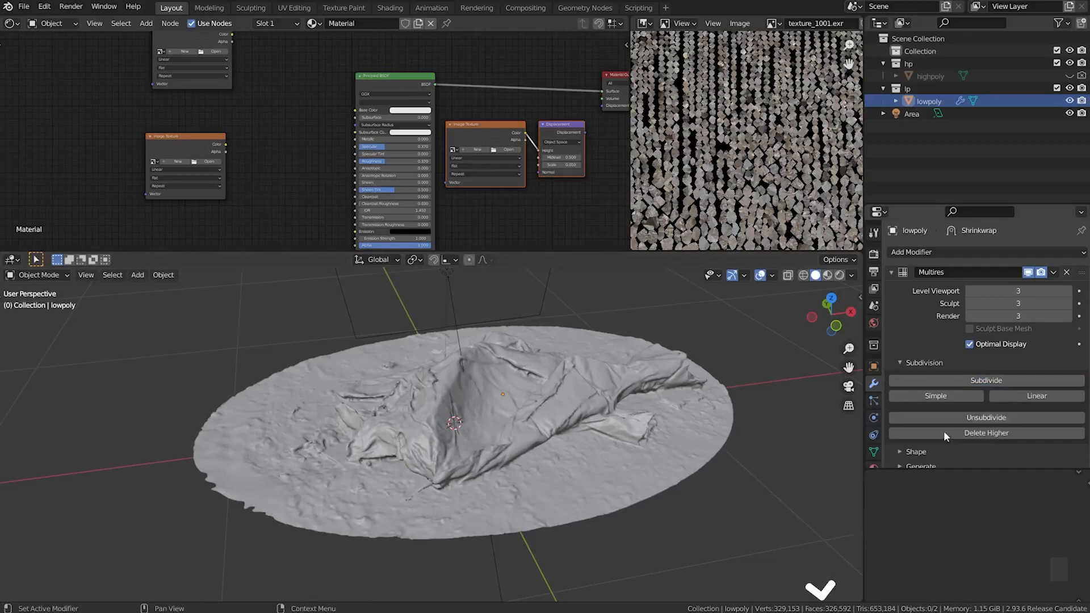
left_click(949, 383)
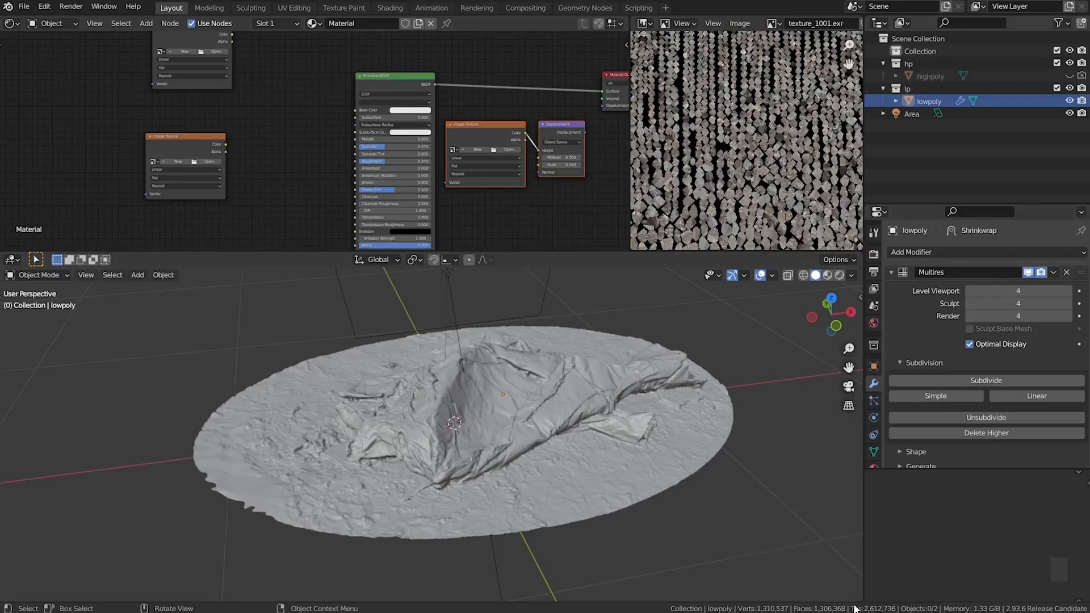
middle_click_drag(478, 462, 479, 402)
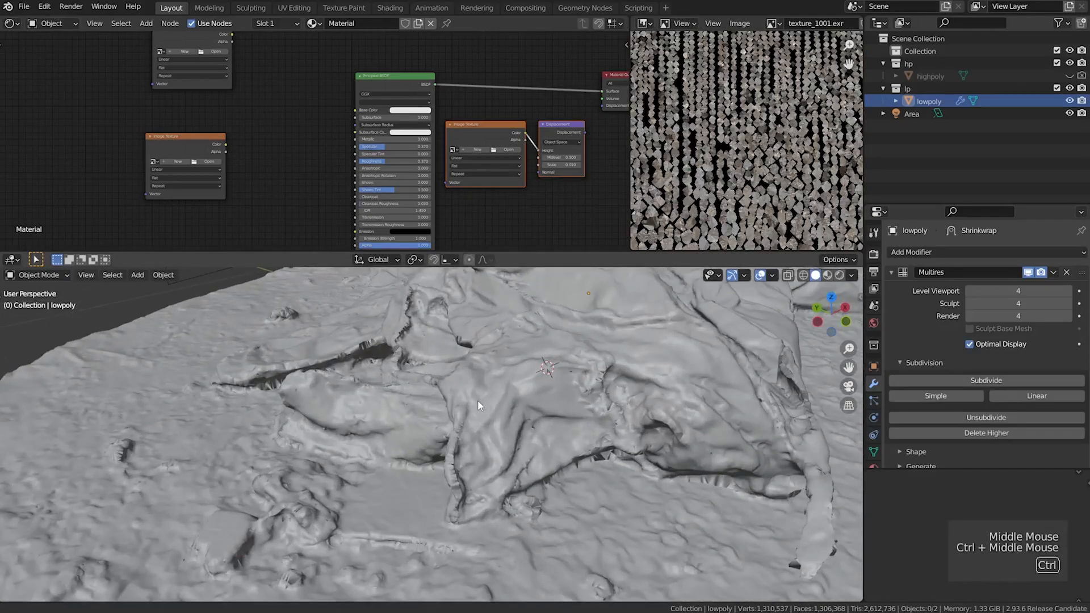
mouse_move(506, 467)
middle_mouse_down("ctrl")
mouse_move(503, 441)
mouse_move(567, 463)
mouse_move(510, 451)
middle_mouse_up("ctrl")
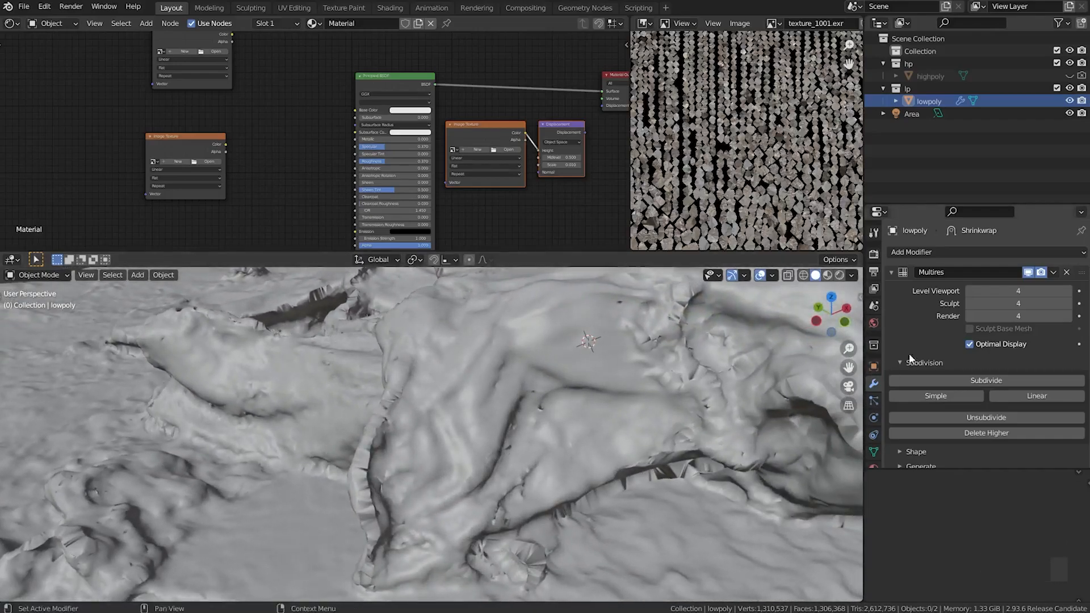
Try the Target Normal Project wrap method on lowpoly's Shrinkwrap modifier and inspect the folds and ground for artifacts
left_click(890, 272)
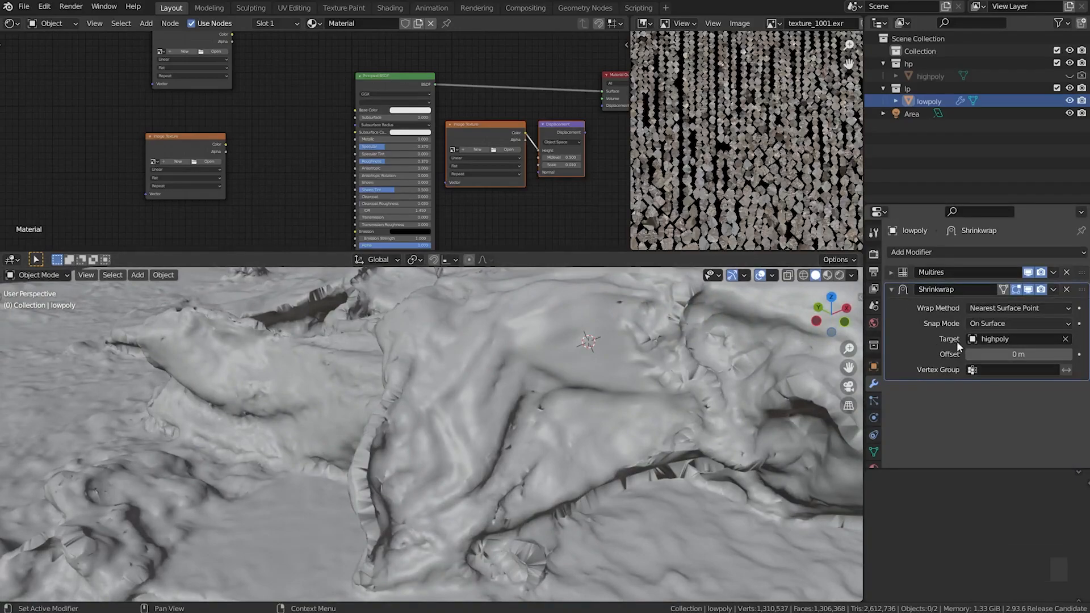
left_click(997, 309)
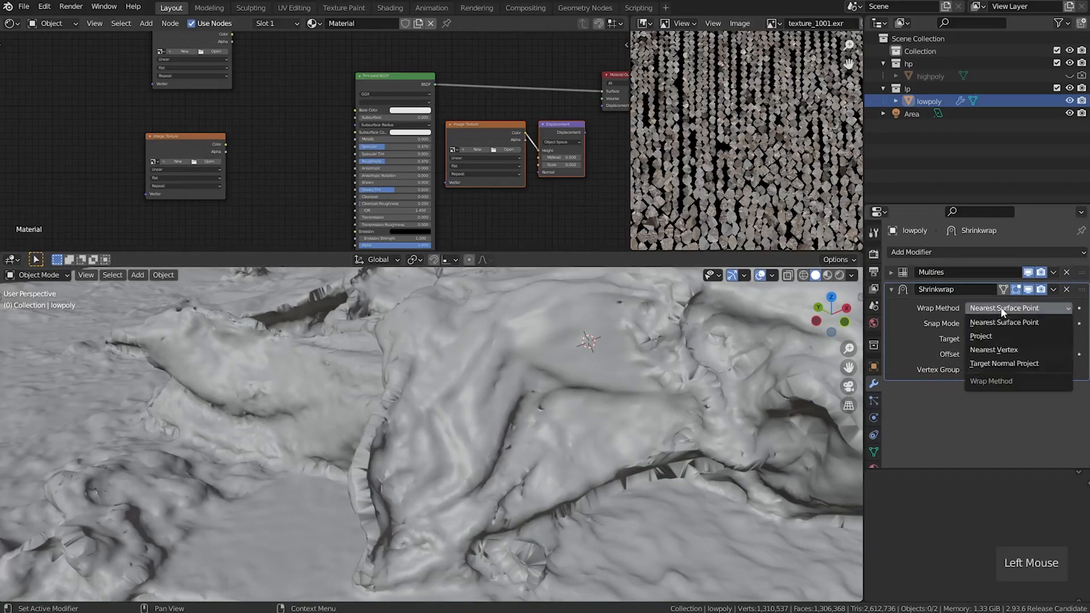
left_click(998, 364)
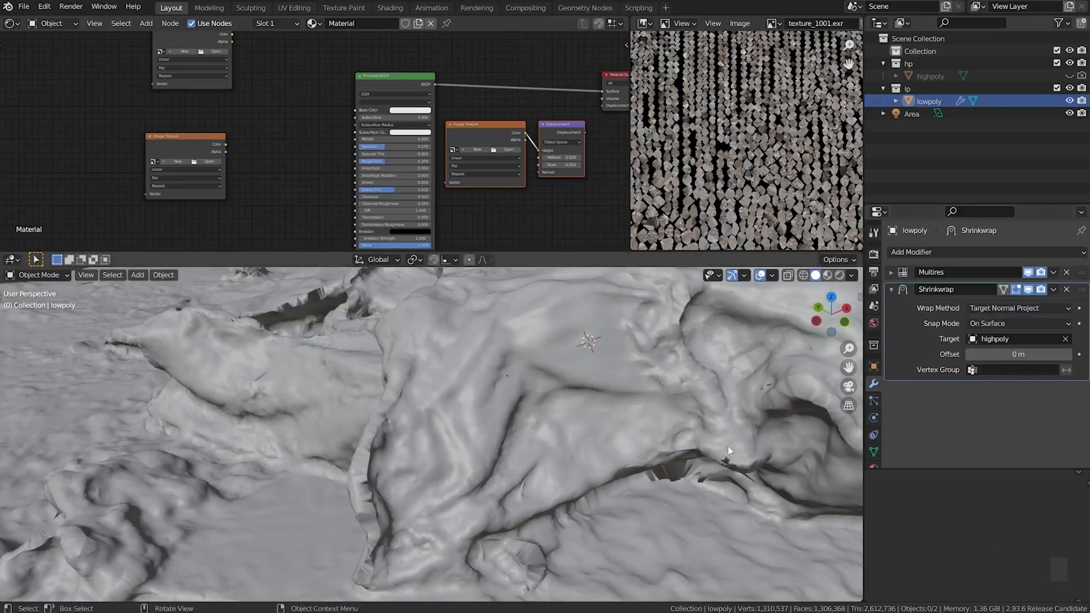
middle_click_drag(552, 468, 582, 408)
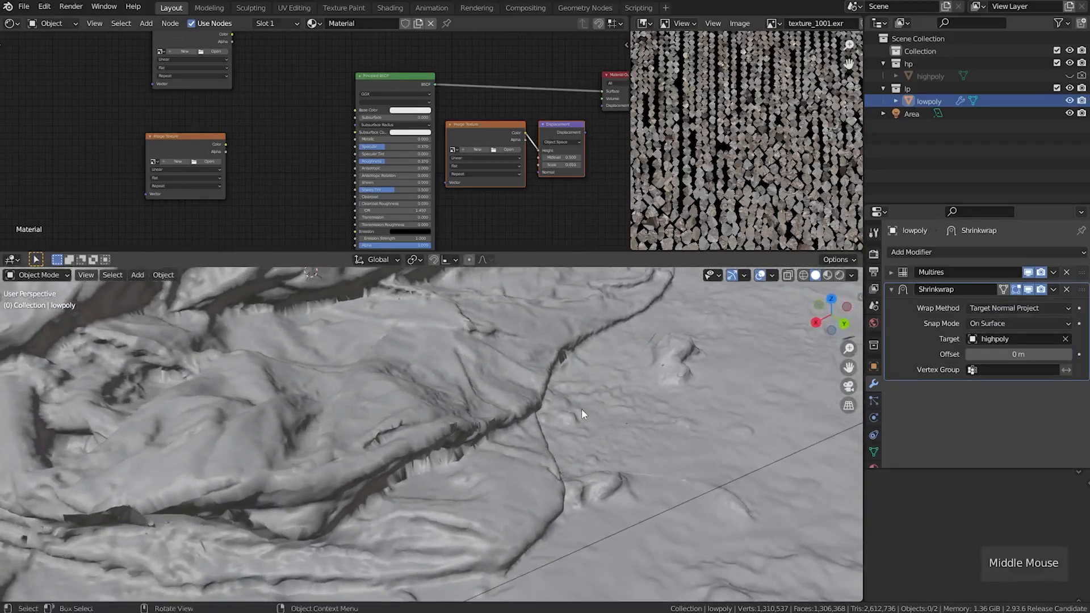
middle_click_drag(154, 451, 417, 428, "shift")
middle_click_drag(347, 400, 340, 433, "ctrl")
middle_click_drag(458, 412, 543, 415)
middle_click_drag(404, 506, 397, 449, "shift")
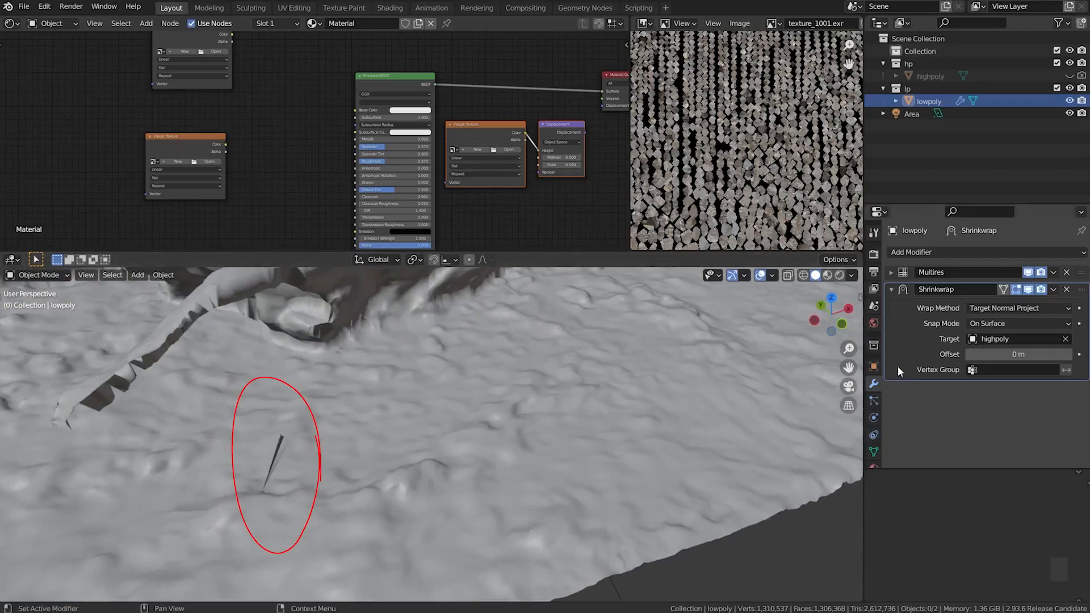
Set the Shrinkwrap wrap method to Nearest Surface Point and apply the Shrinkwrap modifier on lowpoly
left_click(997, 308)
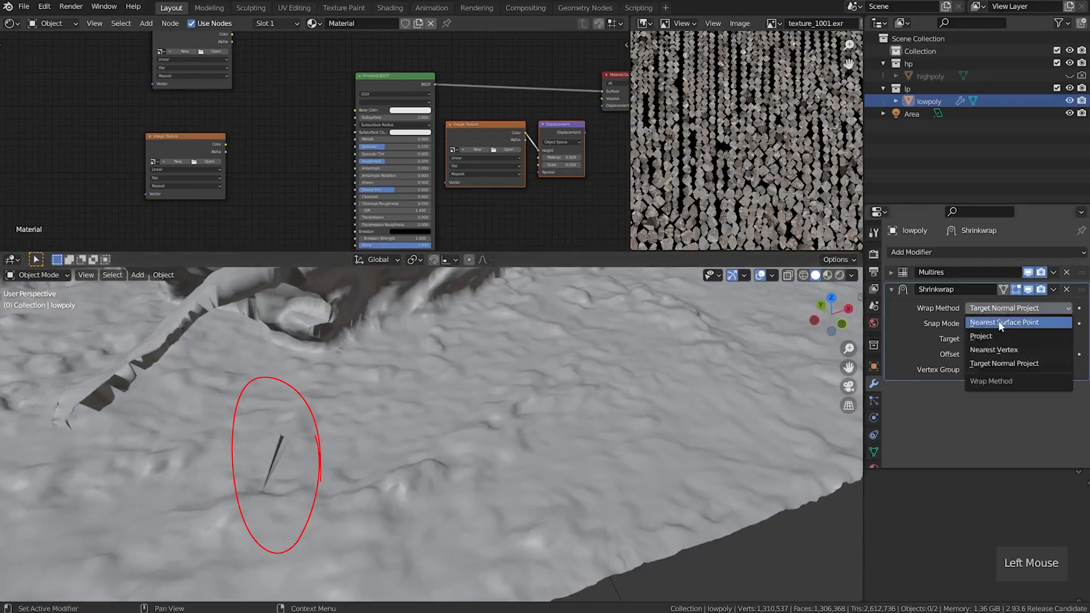
left_click(1001, 324)
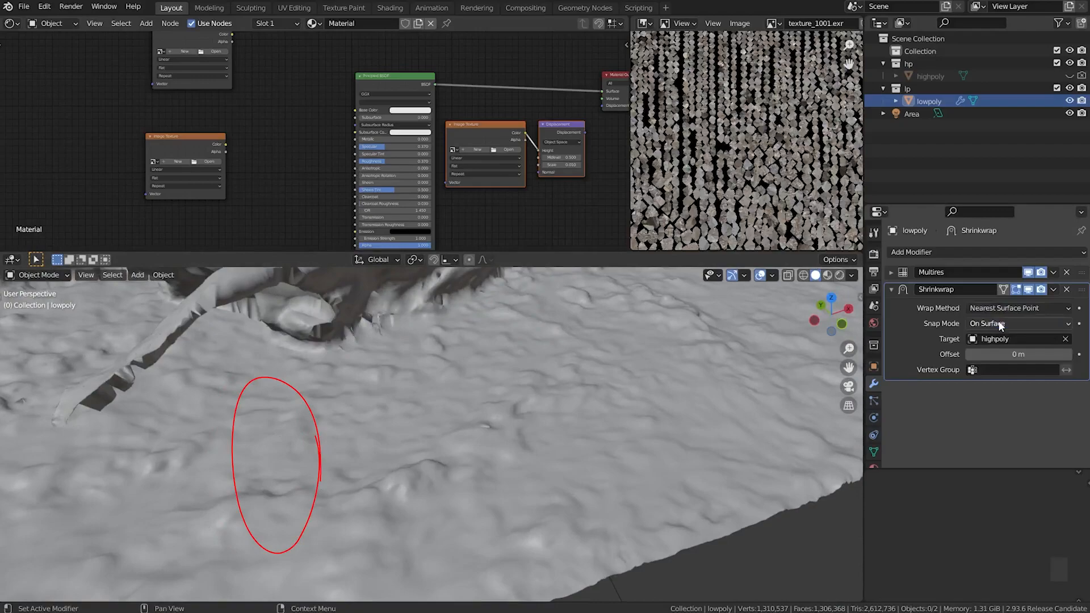
mouse_move(261, 402)
middle_mouse_down("shift")
mouse_move(304, 440)
mouse_move(362, 451)
mouse_move(362, 426)
mouse_move(436, 431)
middle_mouse_up("shift")
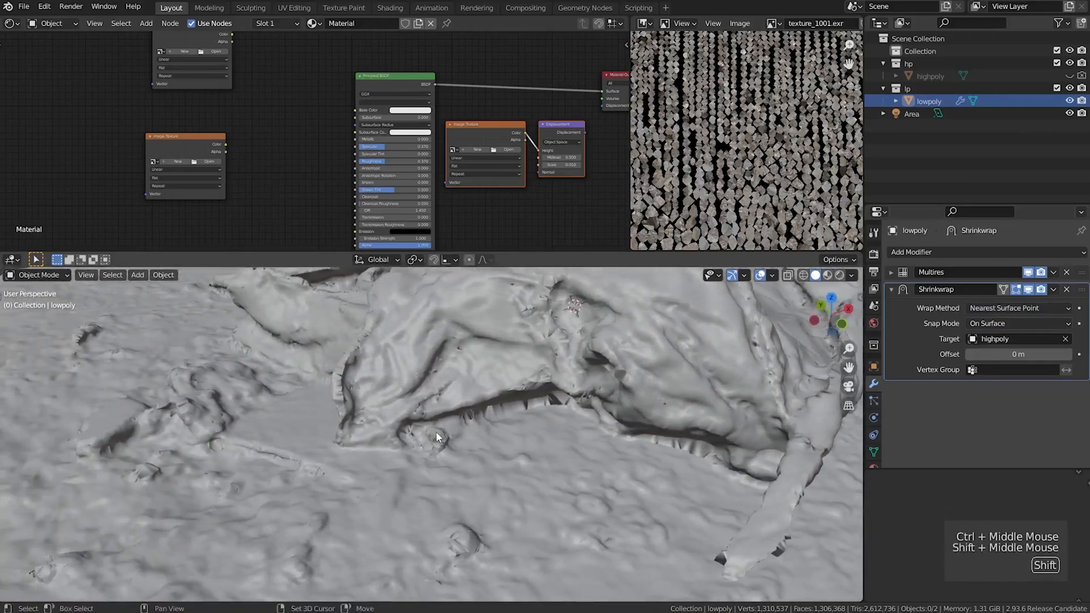
left_click(1052, 290)
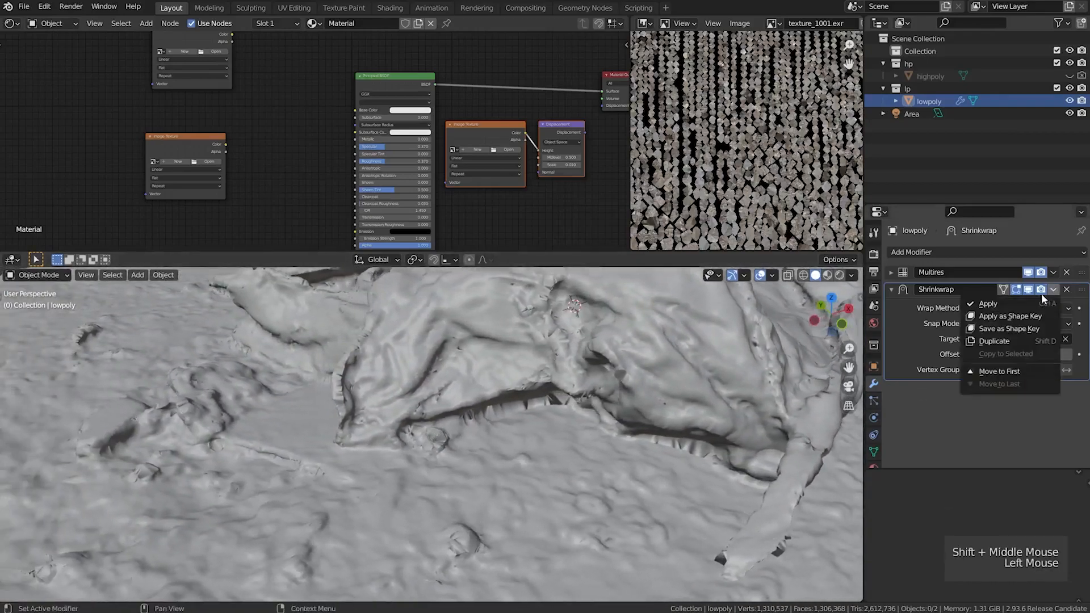
left_click(991, 304)
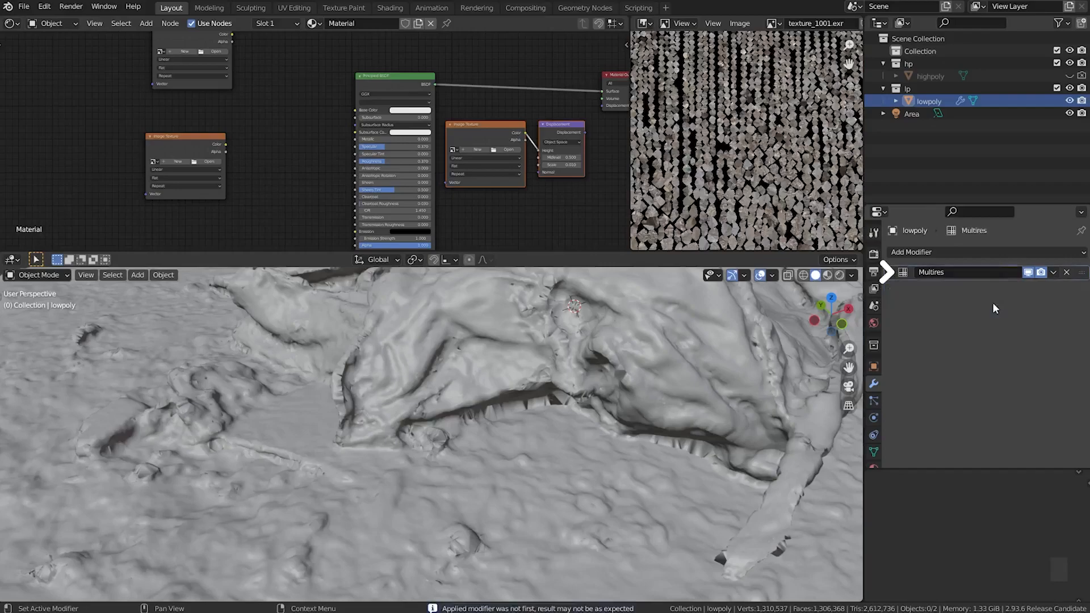
Compare lowpoly's base shape with its sculpted detail by lowering the Multires viewport level to 0 and raising it to 4
left_click(891, 272)
scroll(406, 390, "down", 3)
mouse_move(520, 397)
middle_mouse_down("shift")
mouse_move(486, 438)
mouse_move(455, 441)
mouse_move(453, 430)
middle_mouse_up("shift")
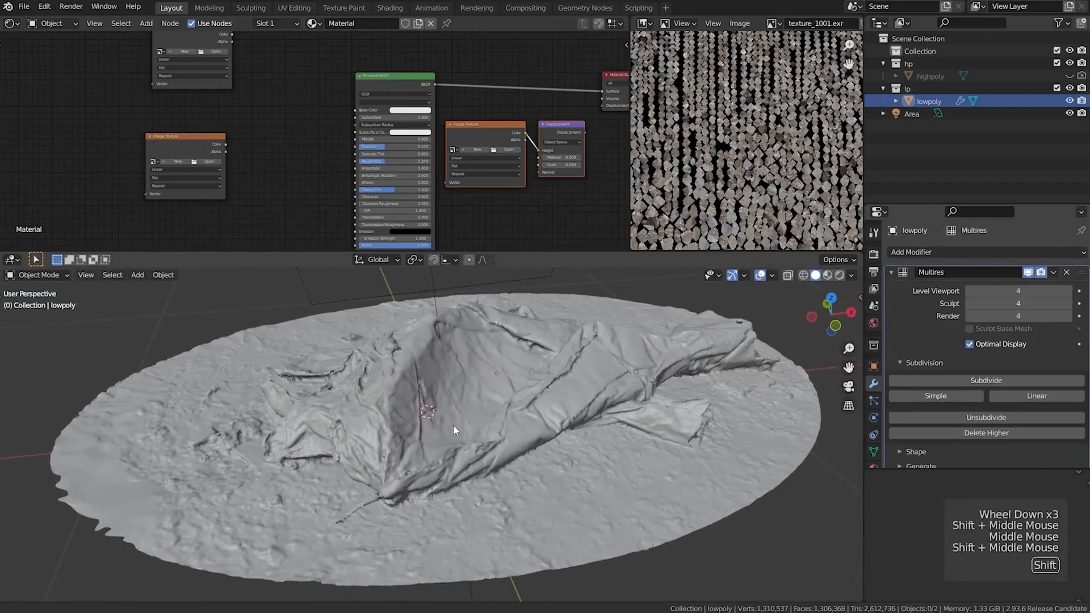
left_click(946, 283)
left_click(946, 284)
left_click(946, 283)
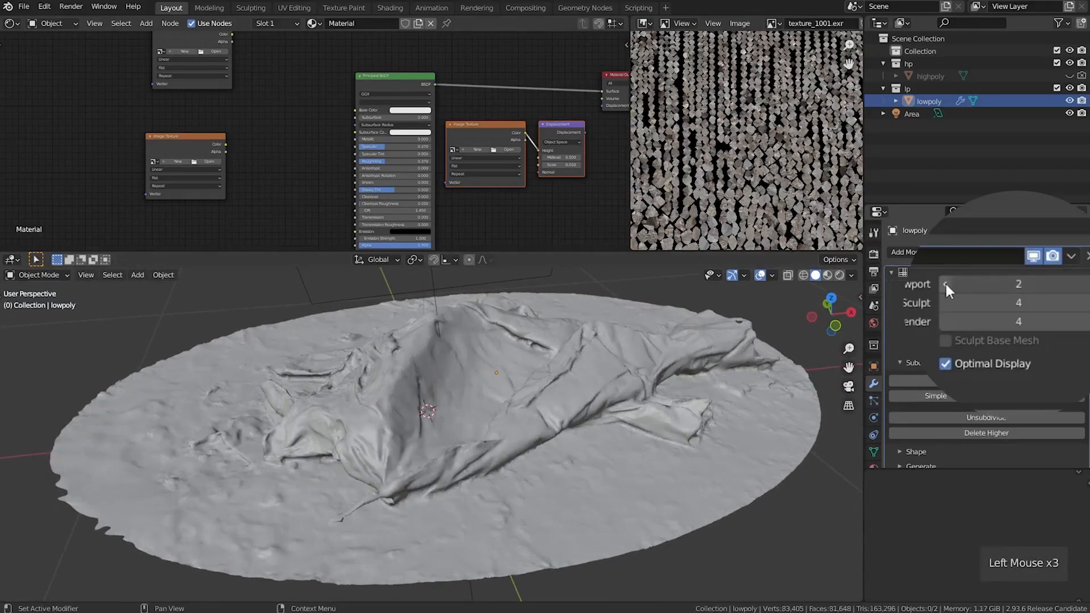
left_click(946, 284)
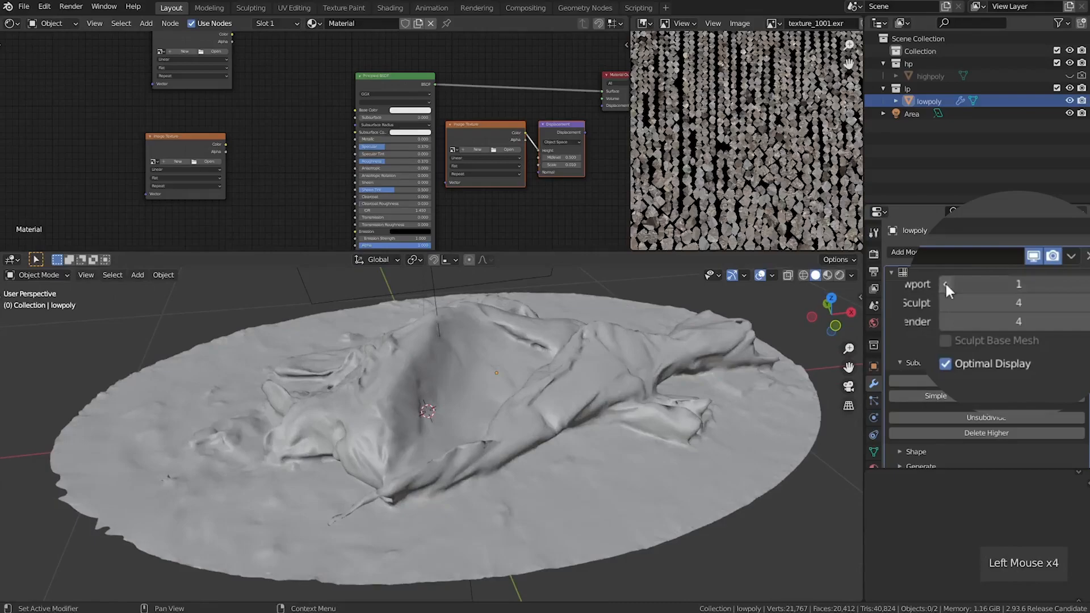
left_click(988, 281)
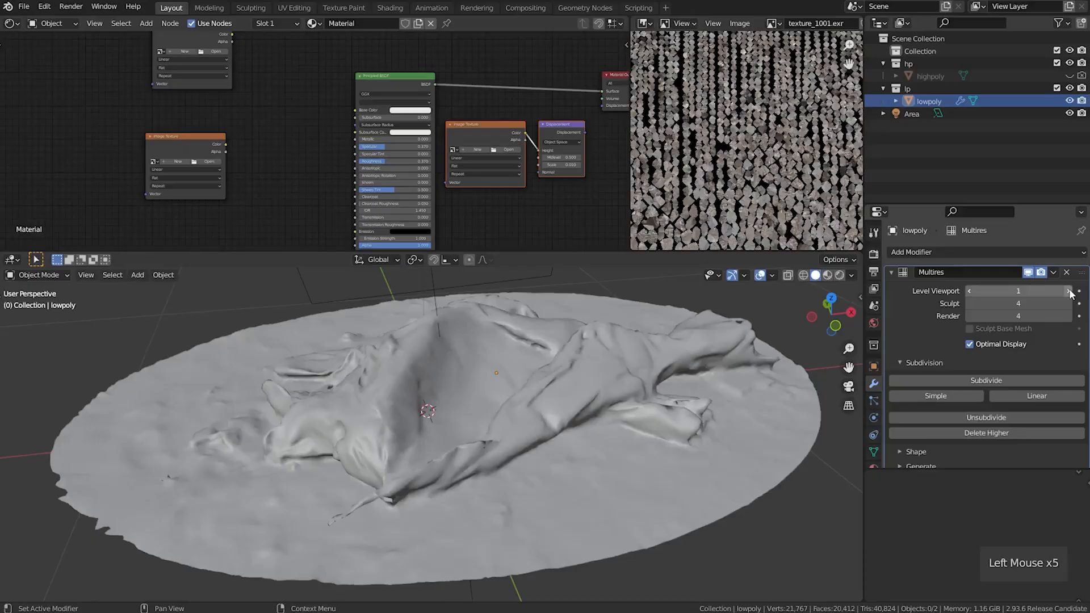
left_click(1069, 290)
left_click(1070, 291)
left_click(1070, 291)
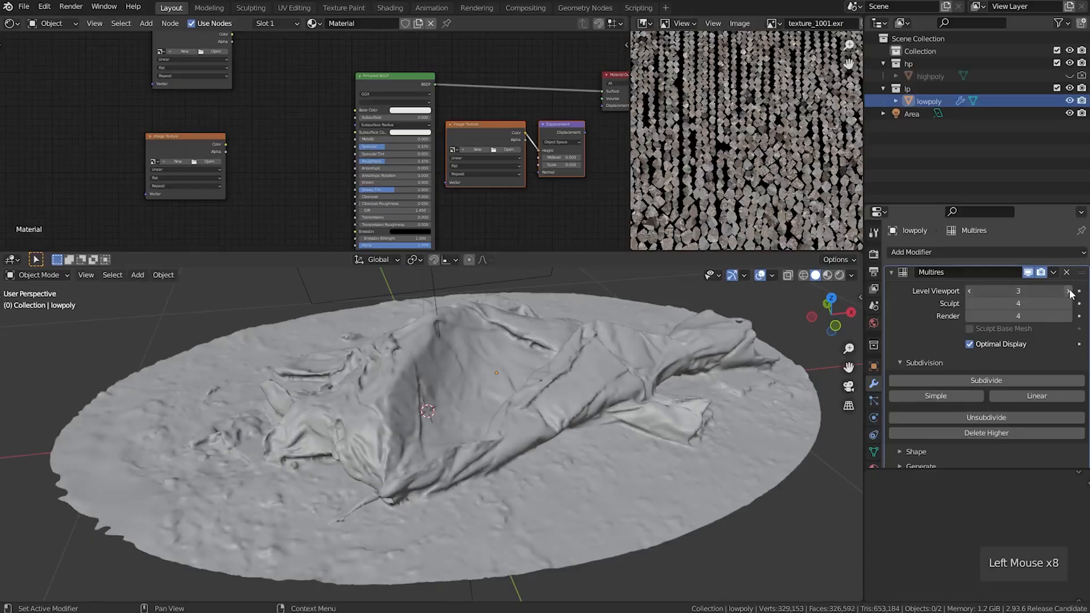
Enter Sculpt Mode on lowpoly and choose the Mesh Filter tool with the Relax filter type
middle_click_drag(402, 447, 480, 420, "shift")
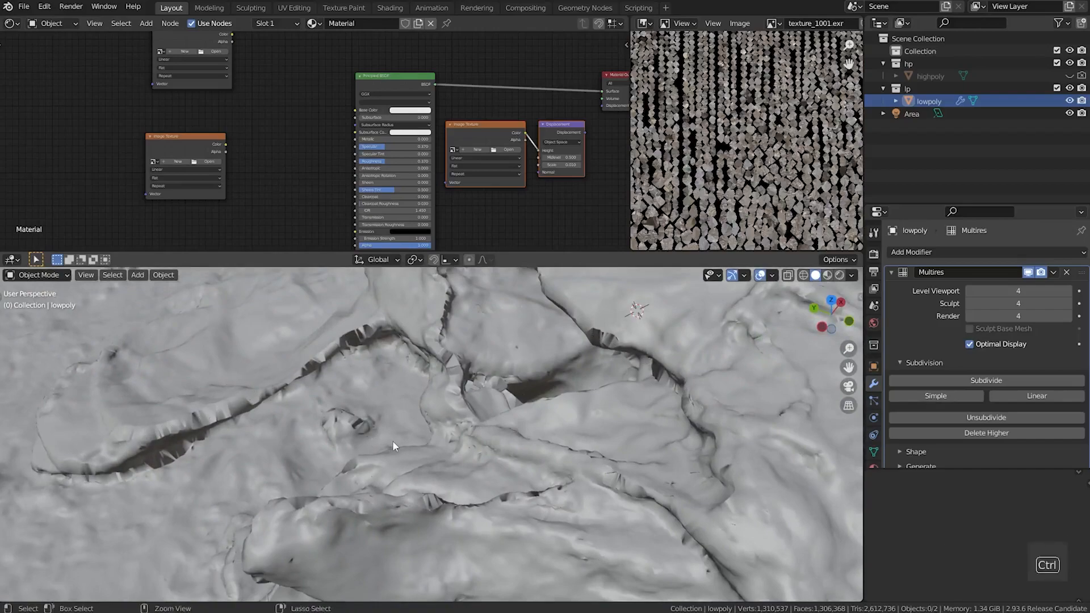
key("ctrl+Tab")
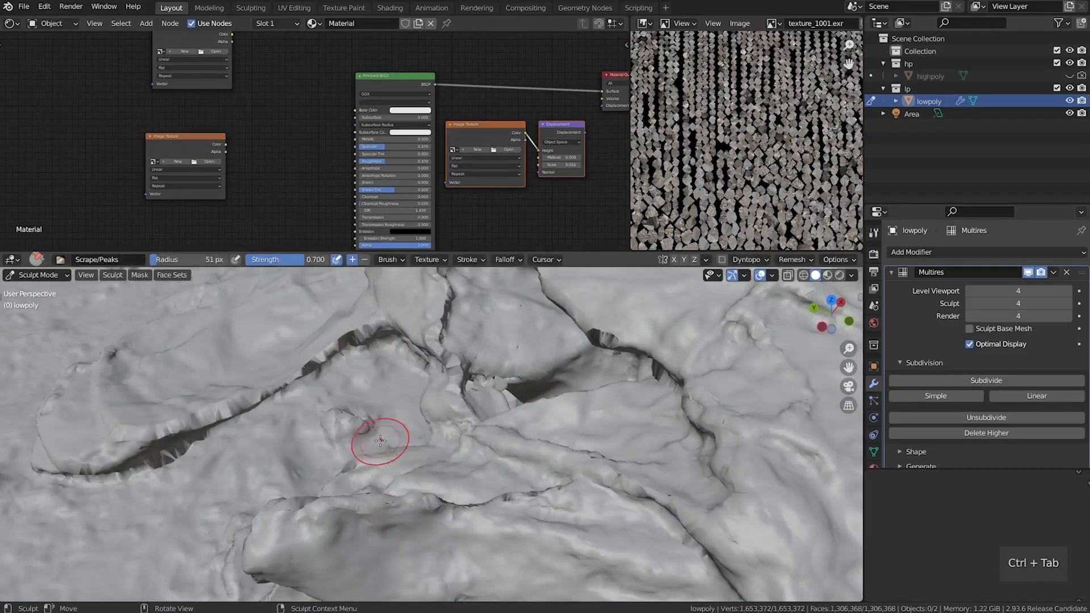
key("t")
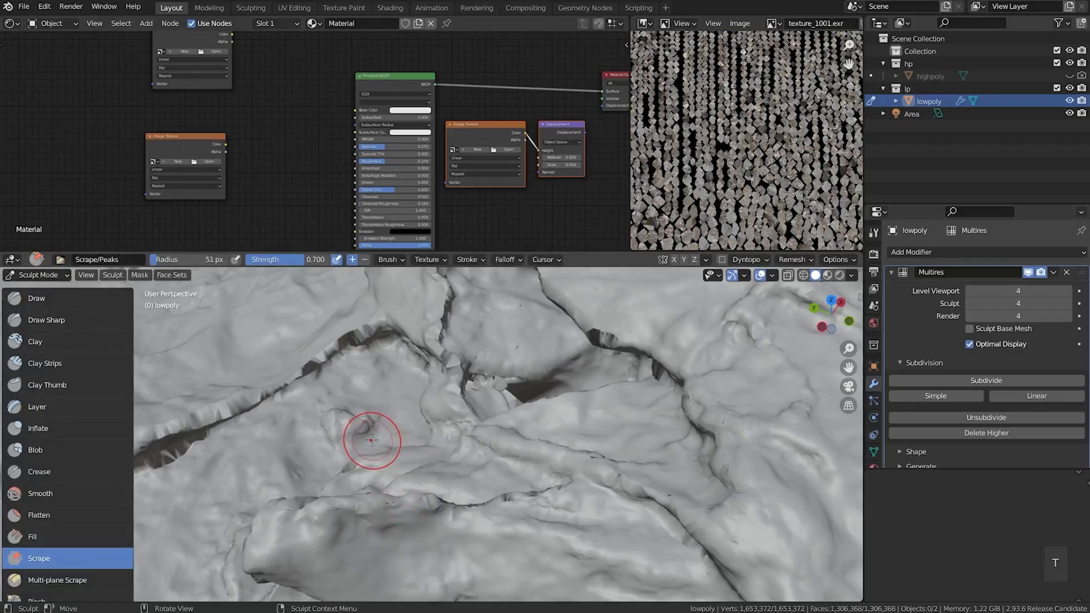
scroll(88, 477, "down", 9)
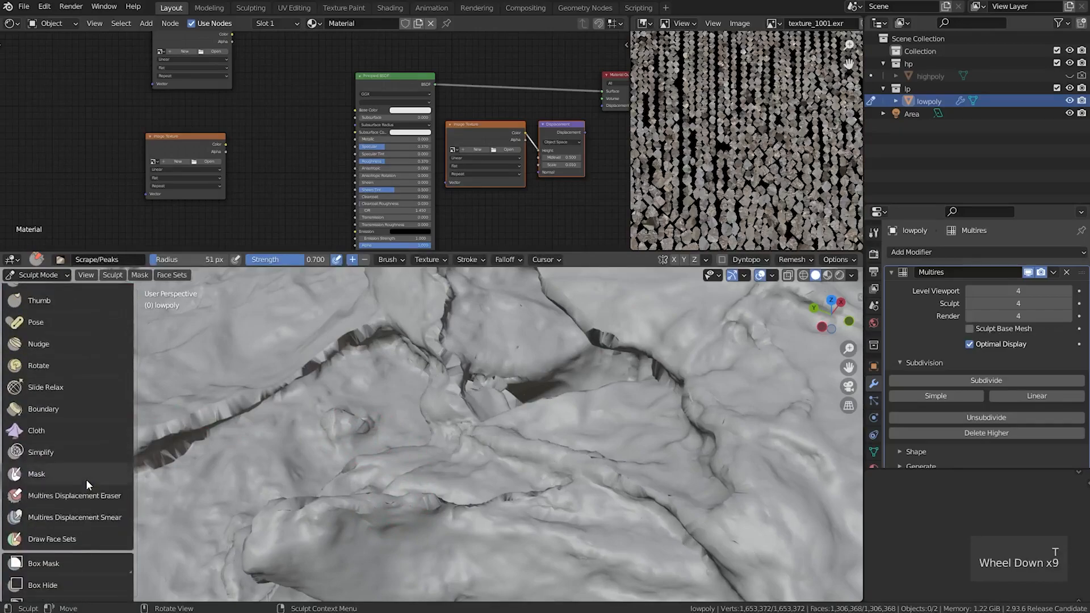
scroll(86, 479, "down", 4)
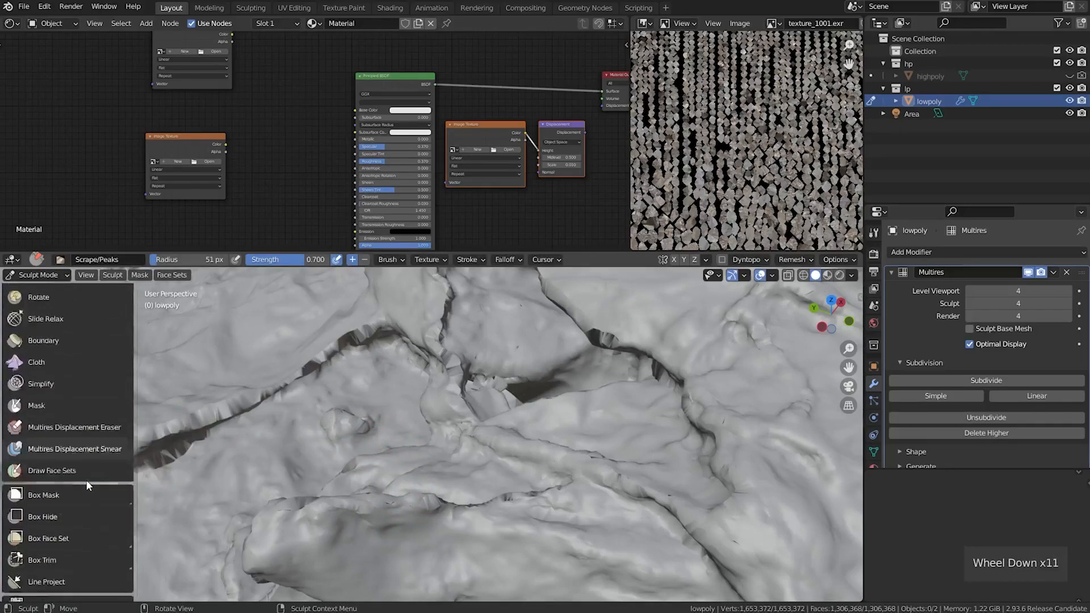
scroll(85, 482, "down", 3)
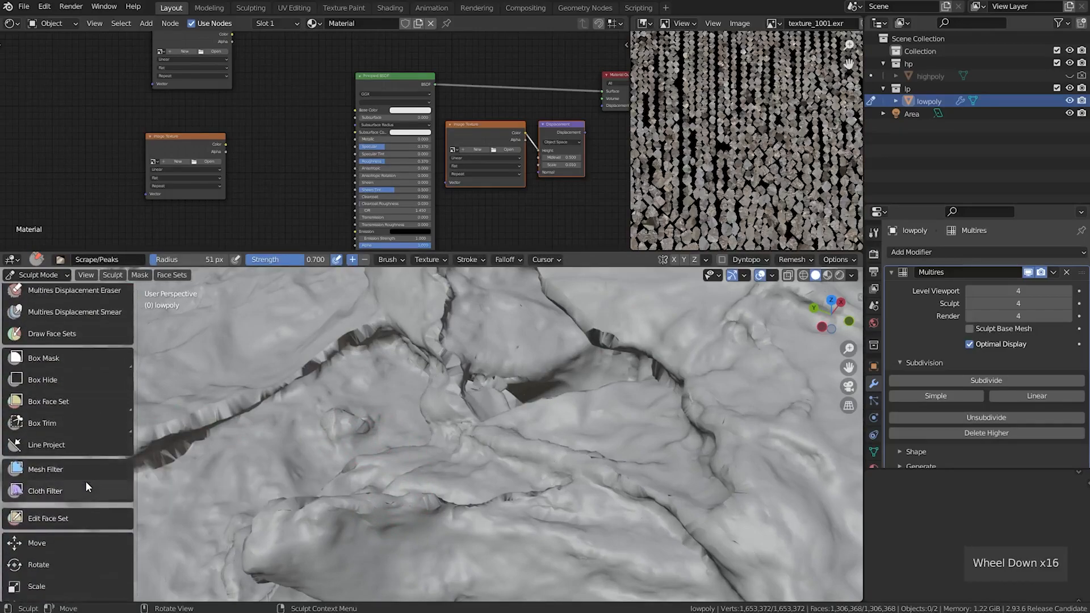
left_click(46, 467)
scroll(92, 428, "down", 3)
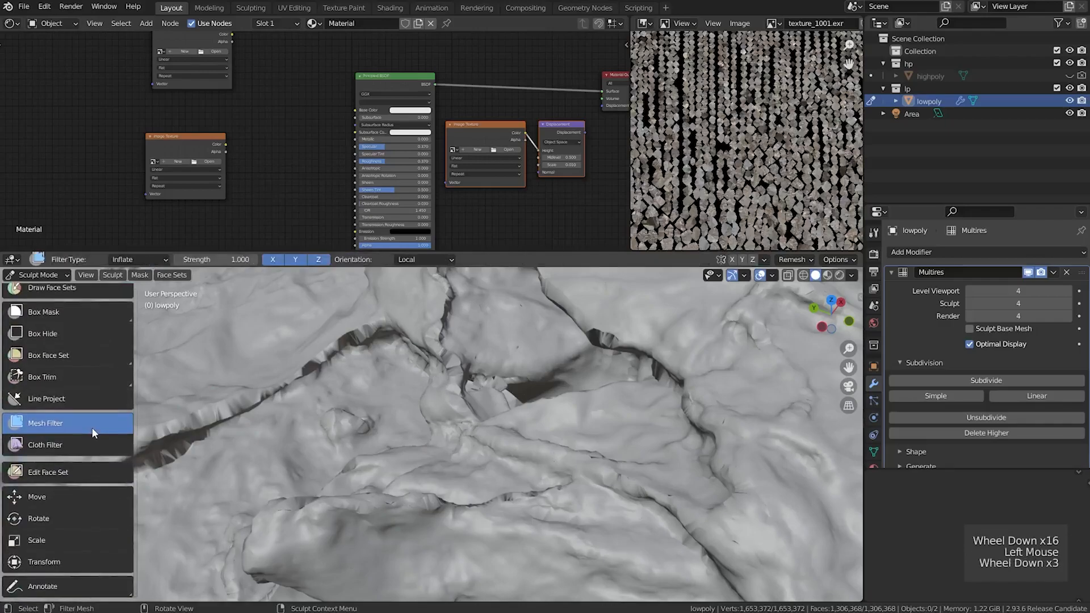
left_click(147, 259)
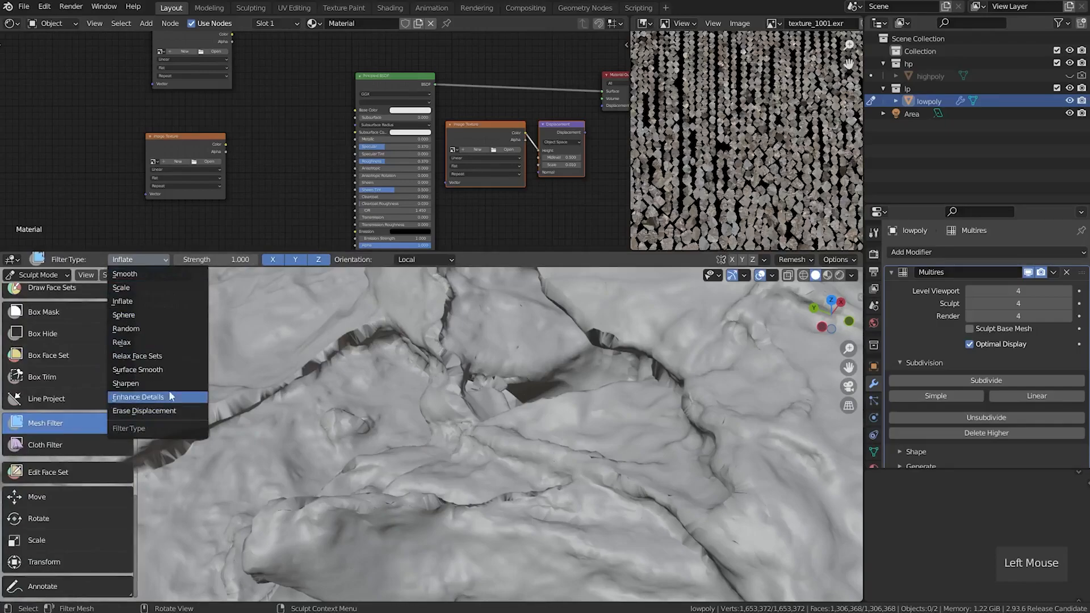
left_click(151, 342)
Apply the Relax mesh filter to lowpoly to even out the jagged fold edges, and check the whole mesh
left_click_drag(356, 383, 694, 393)
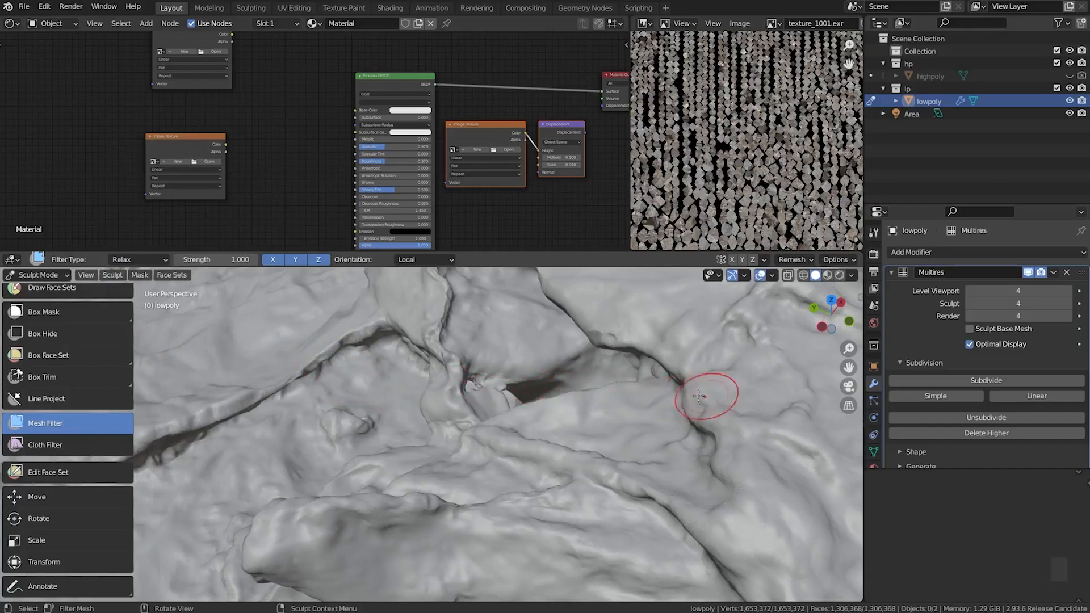
mouse_move(400, 390)
left_mouse_down()
mouse_move(384, 390)
mouse_move(565, 418)
left_mouse_up()
scroll(564, 417, "down", 4)
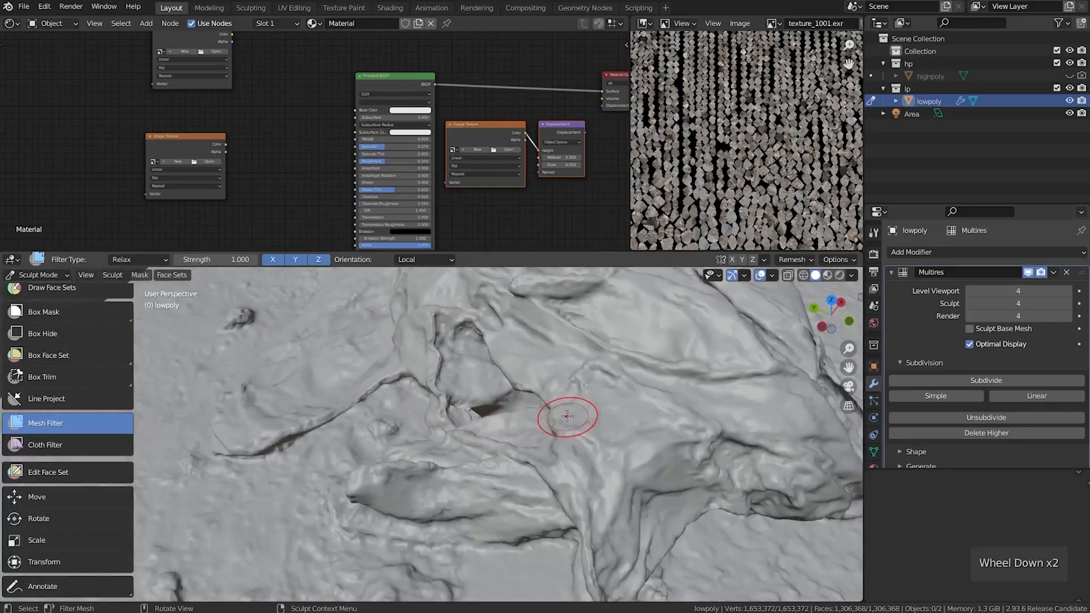
mouse_move(475, 419)
middle_mouse_down()
mouse_move(574, 414)
mouse_move(424, 423)
mouse_move(401, 414)
mouse_move(428, 420)
middle_mouse_up()
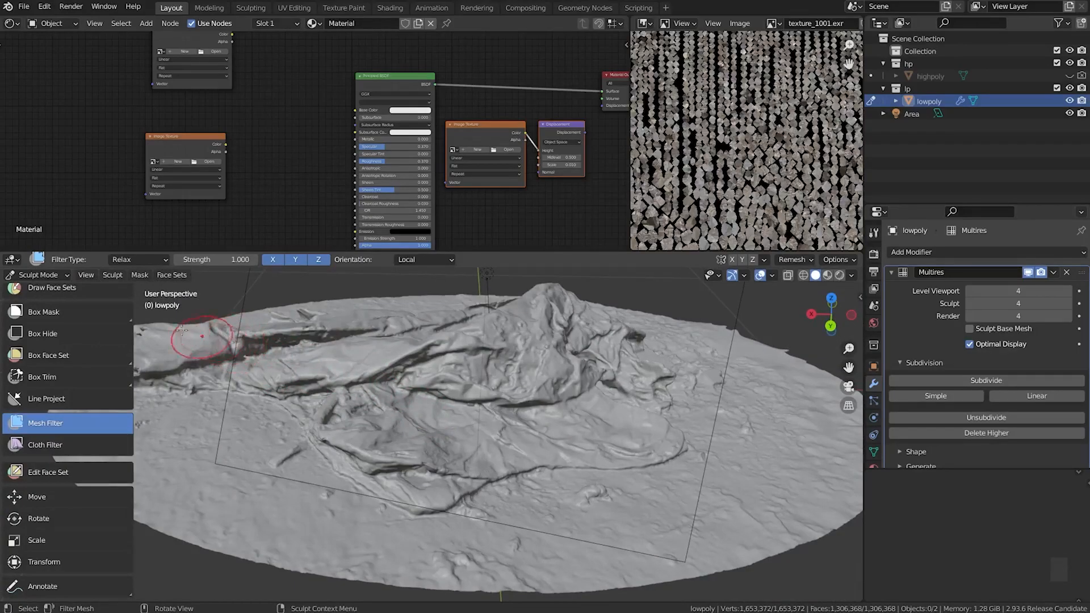
Return lowpoly to Object Mode and set its Multires viewport level to 0
left_click(29, 276)
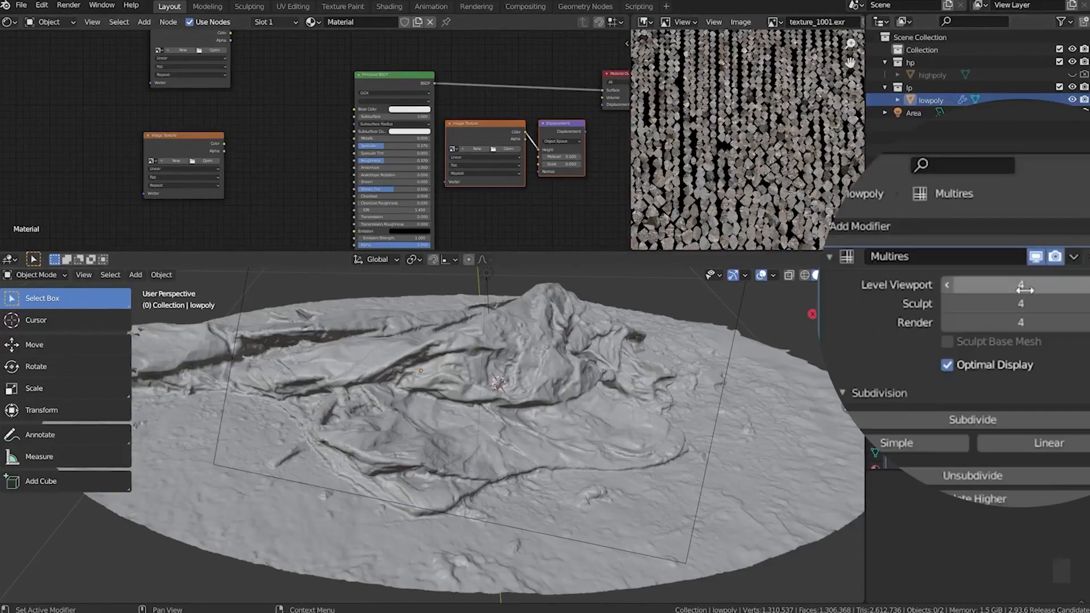
left_click(945, 287)
left_click(945, 285)
left_click(945, 285)
left_click(945, 284)
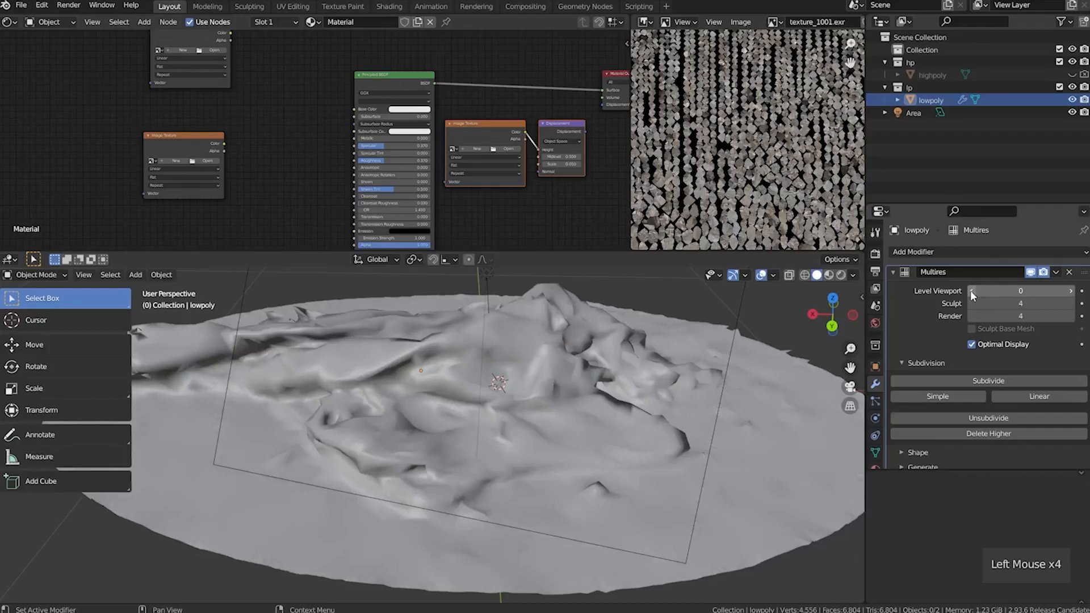
Switch the render engine to Cycles and set both the render and viewport samples to 8
left_click(875, 253)
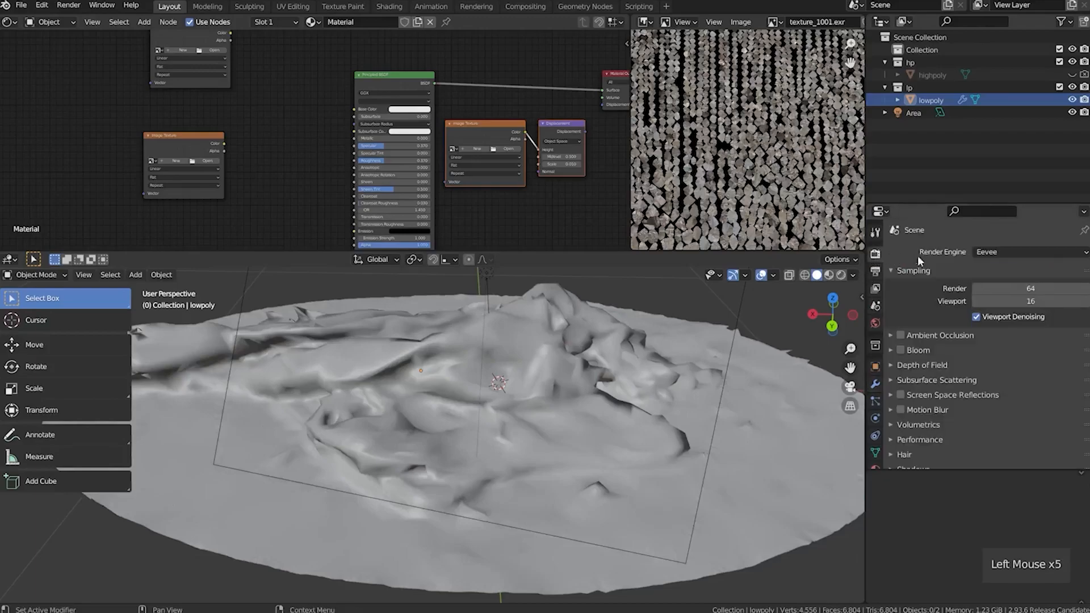
left_click_drag(1006, 251, 1009, 289)
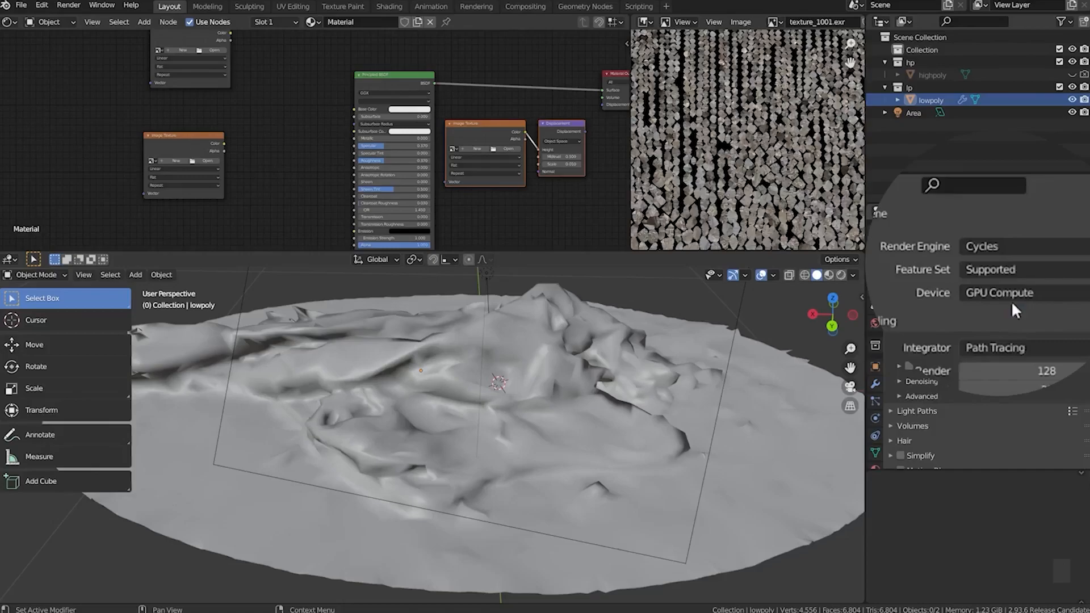
middle_click_drag(938, 370, 1018, 248)
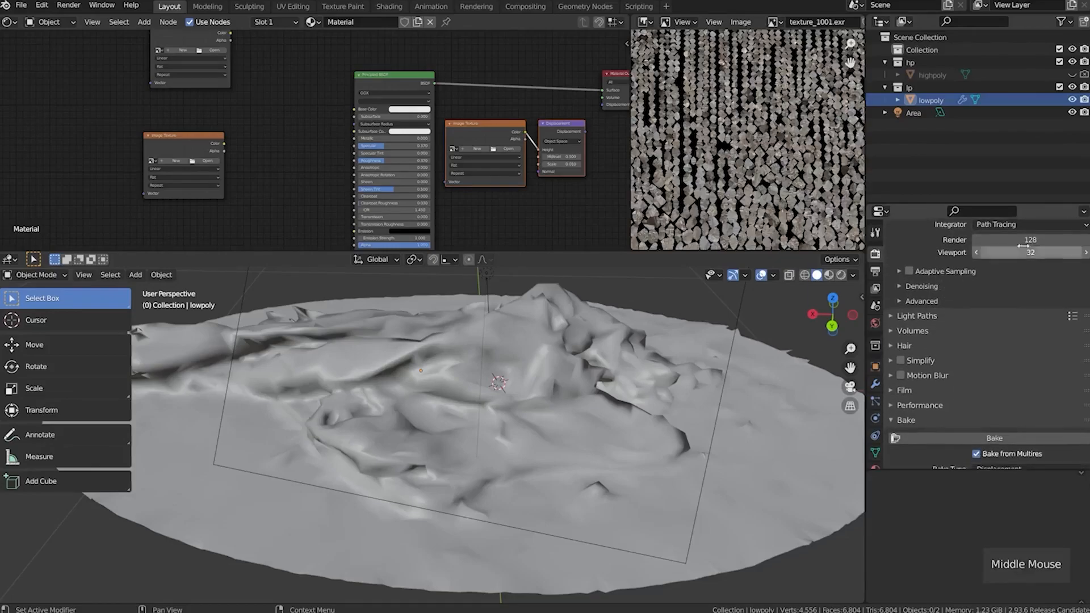
left_click_drag(1031, 240, 1031, 253)
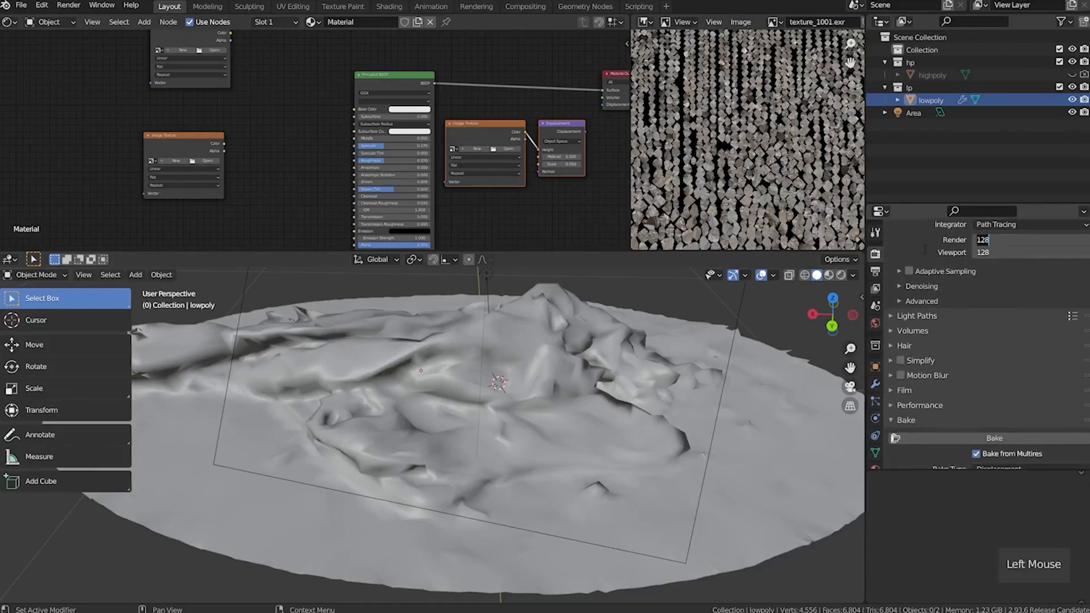
type("8")
key("Return")
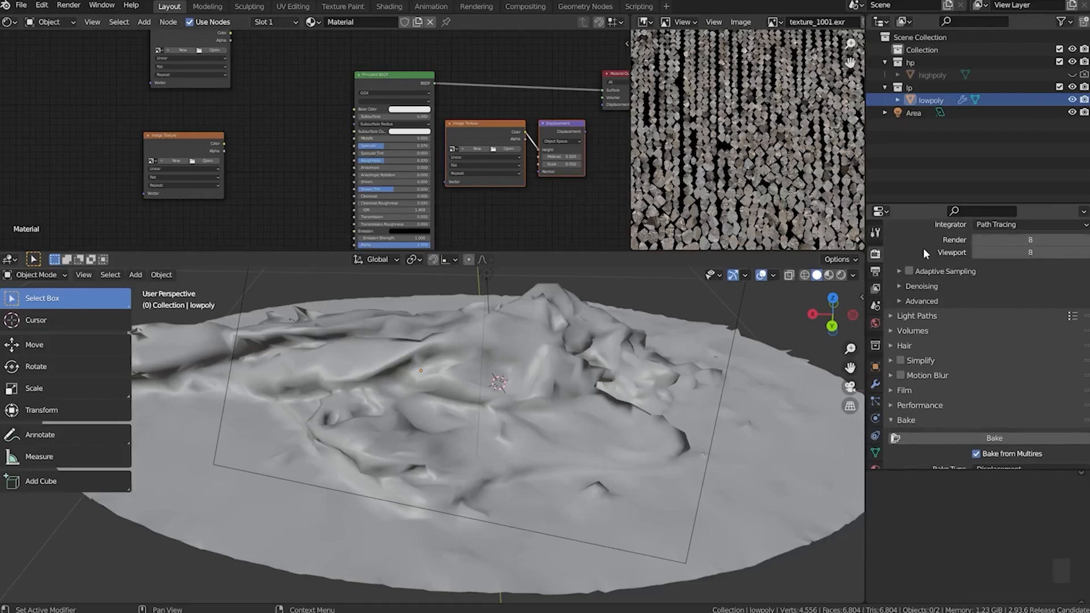
Start a new image in the upper unused Image Texture node, with width and height set to 4096 px
middle_click_drag(920, 418, 918, 292)
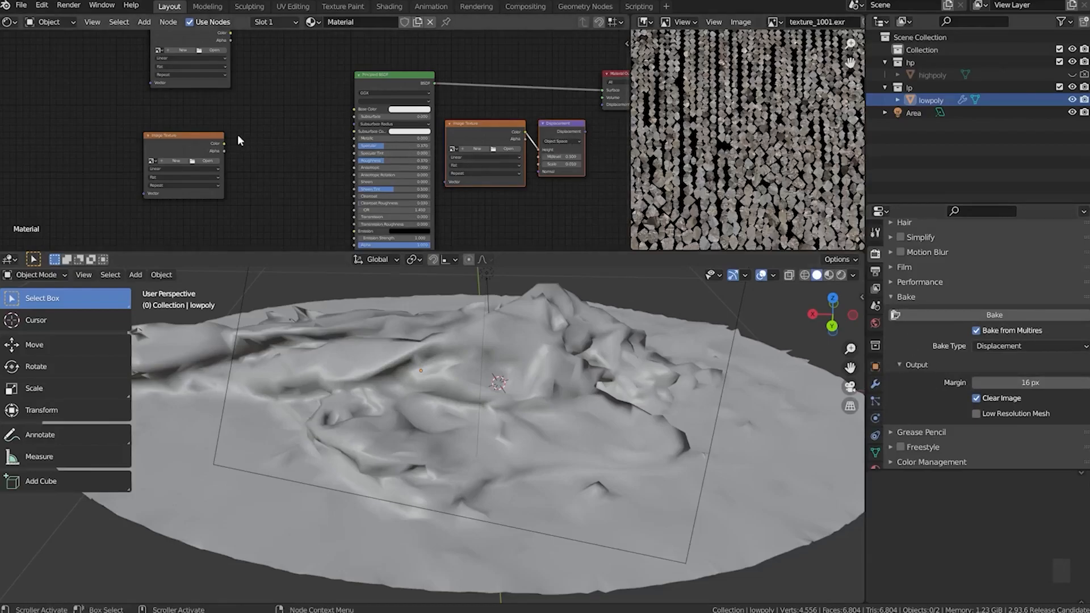
middle_click_drag(238, 135, 232, 185)
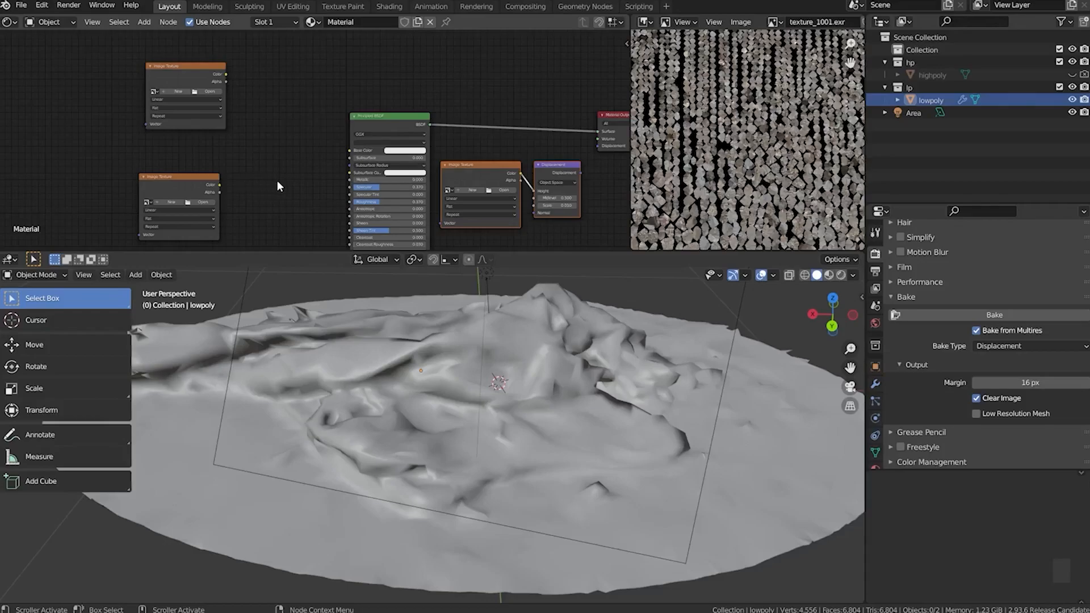
scroll(294, 175, "up", 7)
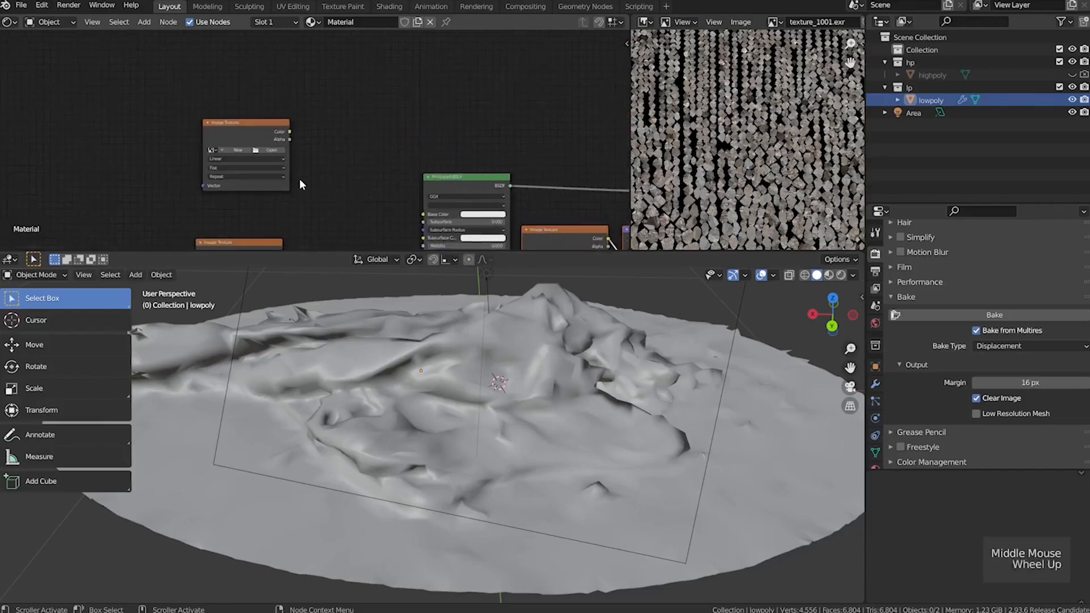
middle_click_drag(318, 170, 284, 166)
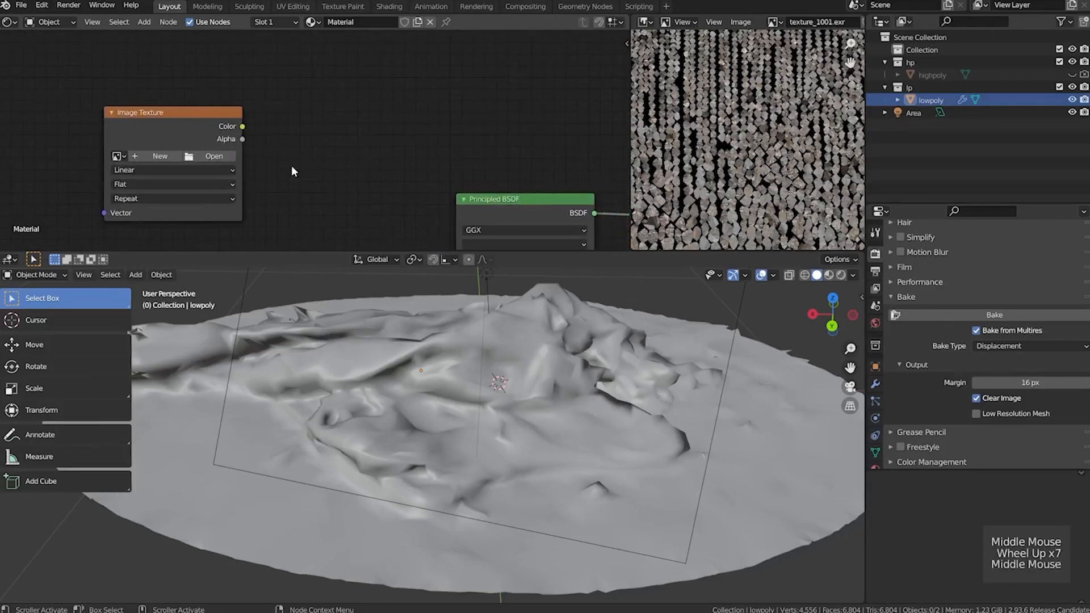
left_click(161, 156)
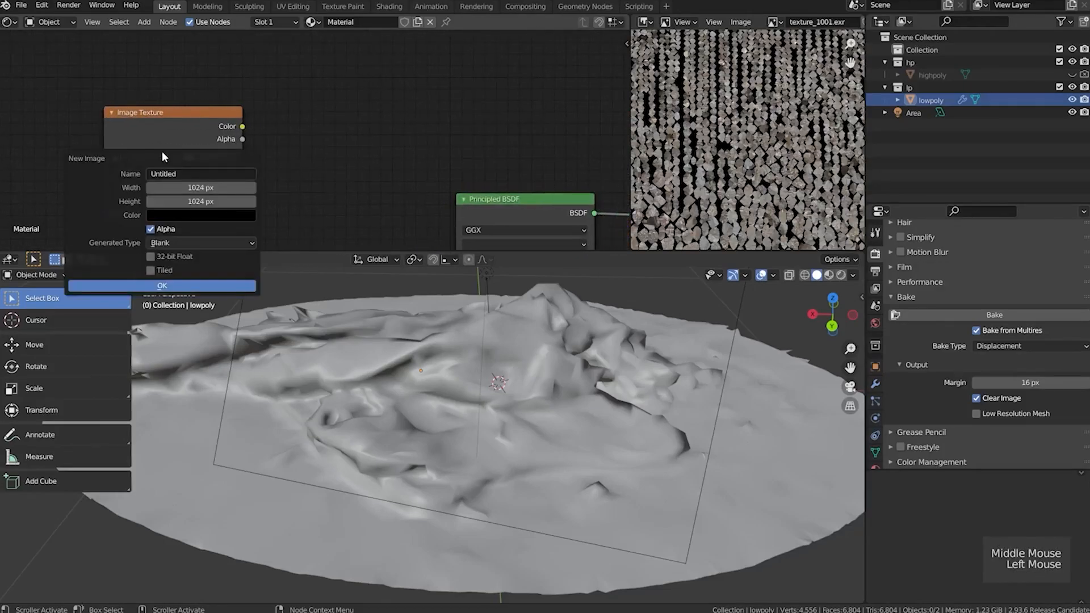
left_click_drag(200, 187, 201, 201)
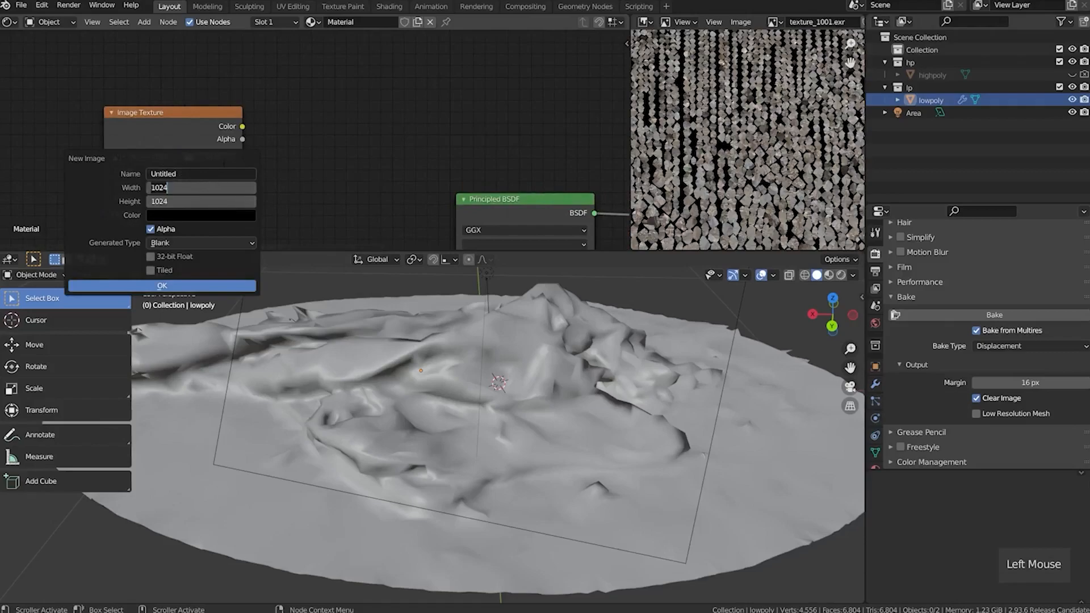
type("4096")
key("Return")
Name the new image Displacement_bake, enable 32-bit Float, disable Alpha, create it, and reposition its node
left_click(198, 176)
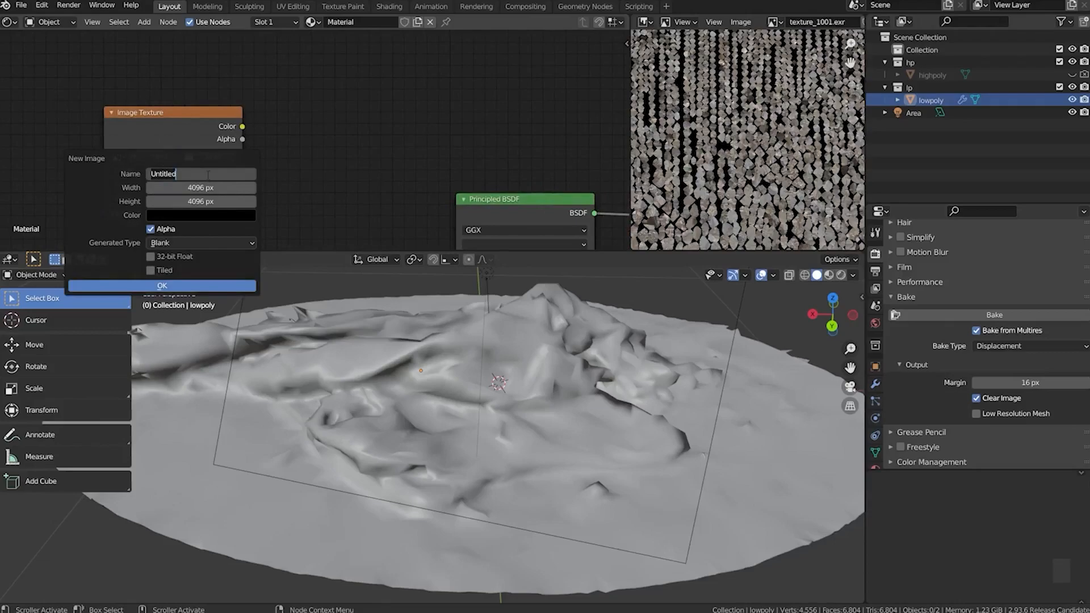
type("Displacement")
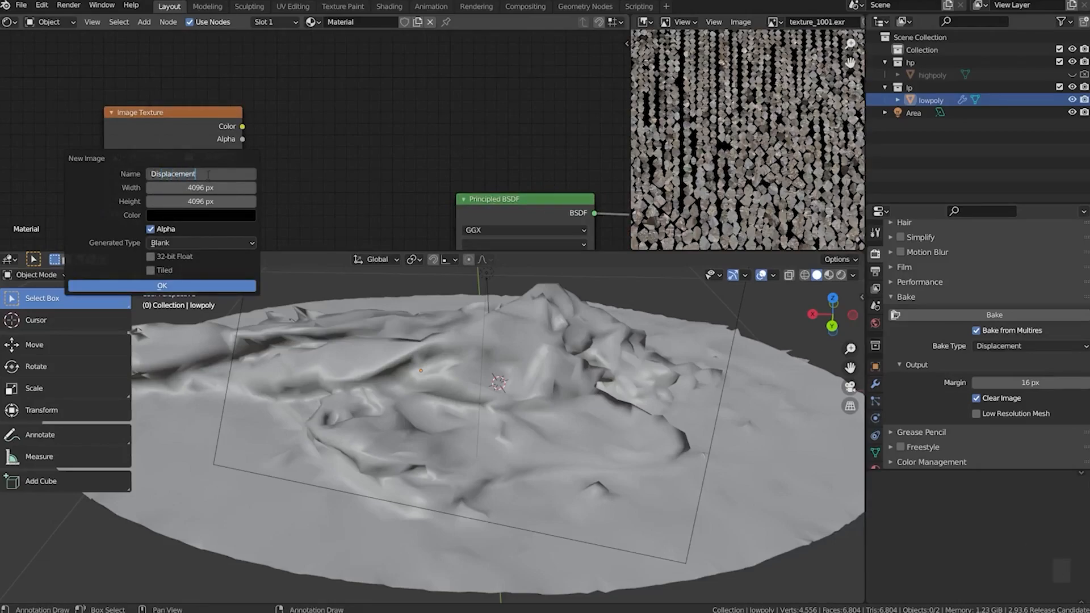
type("_bake")
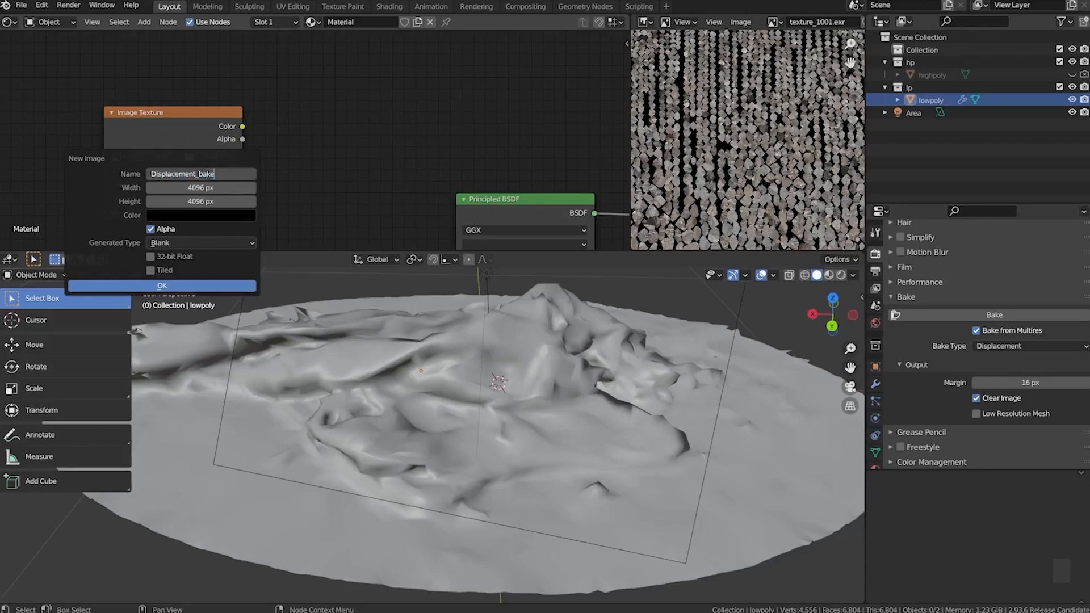
key("Return")
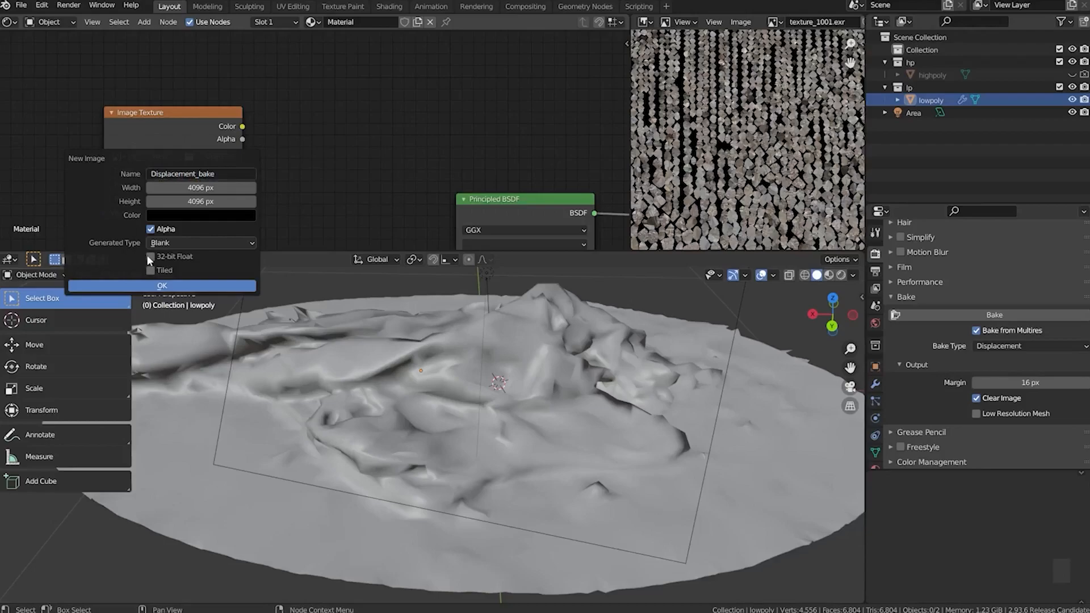
left_click(150, 257)
left_click(151, 230)
left_click(185, 286)
left_click_drag(171, 123, 214, 86)
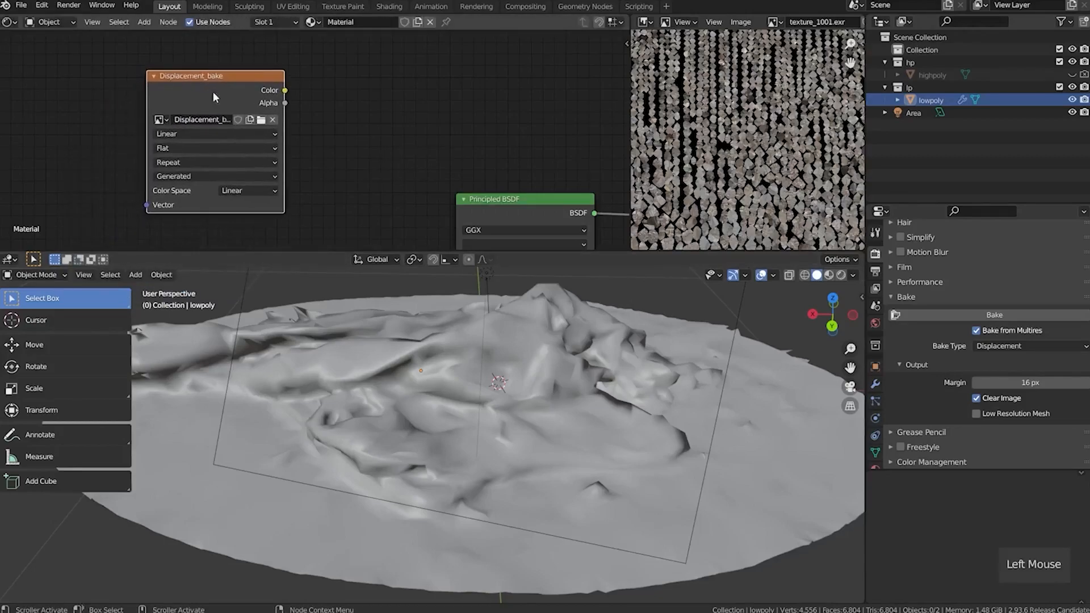
Show the Displacement_bake image in full in the image editor
left_click(772, 23)
left_click(809, 40)
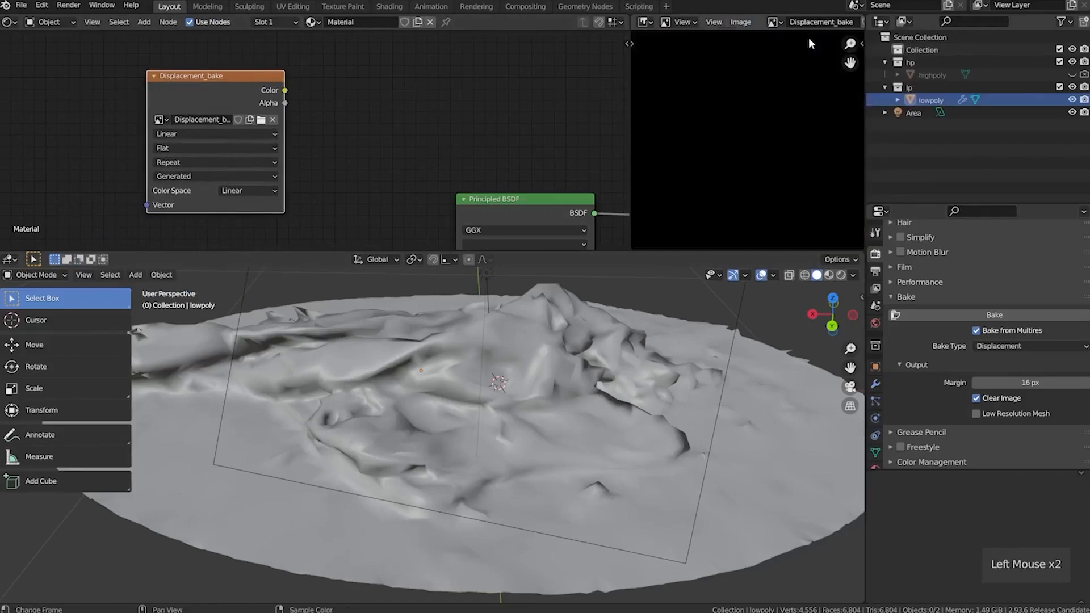
scroll(751, 129, "down", 6)
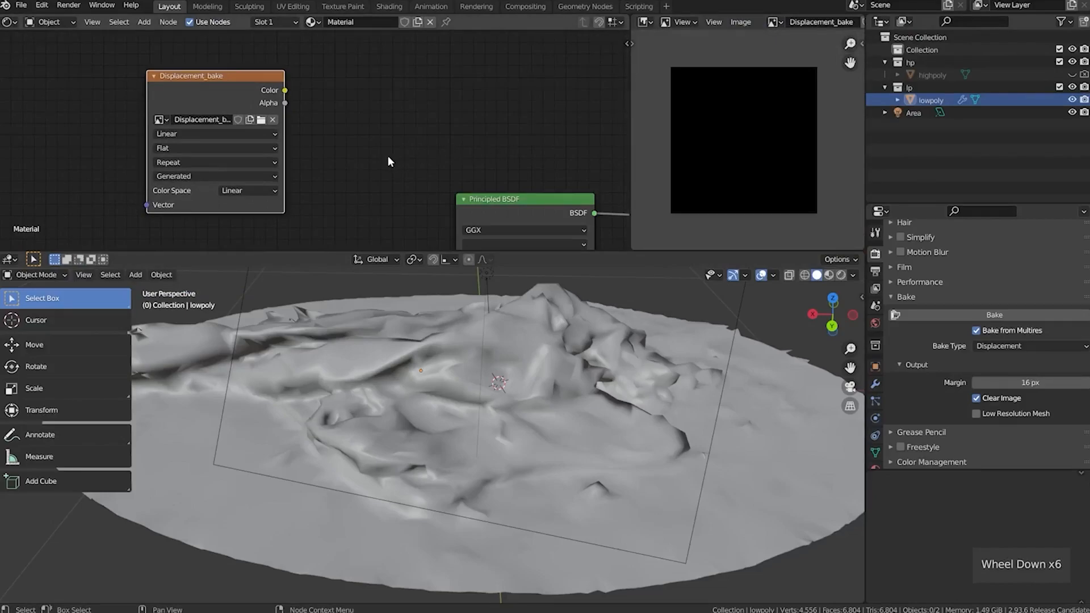
Select lowpoly and bake its Multires displacement into the Displacement_bake image
left_click(1012, 315)
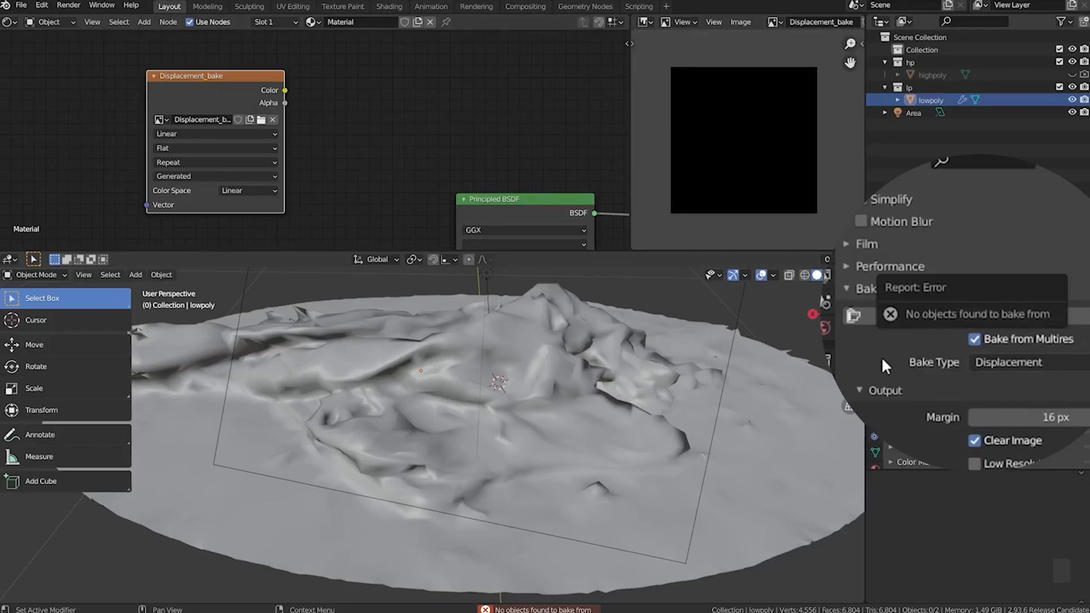
left_click(214, 95)
left_click_drag(213, 95, 217, 95)
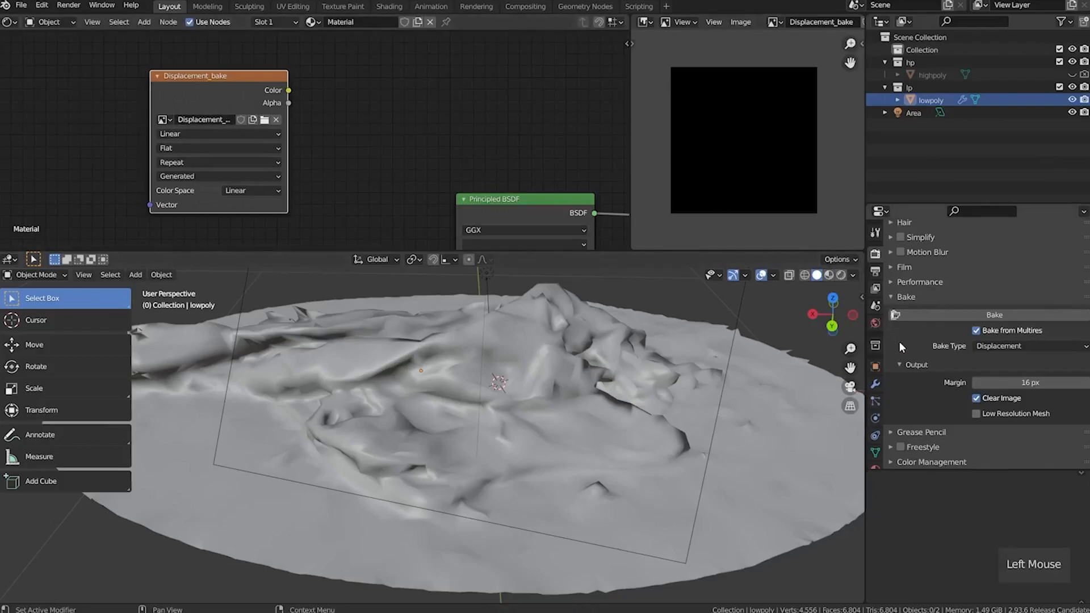
left_click(924, 99)
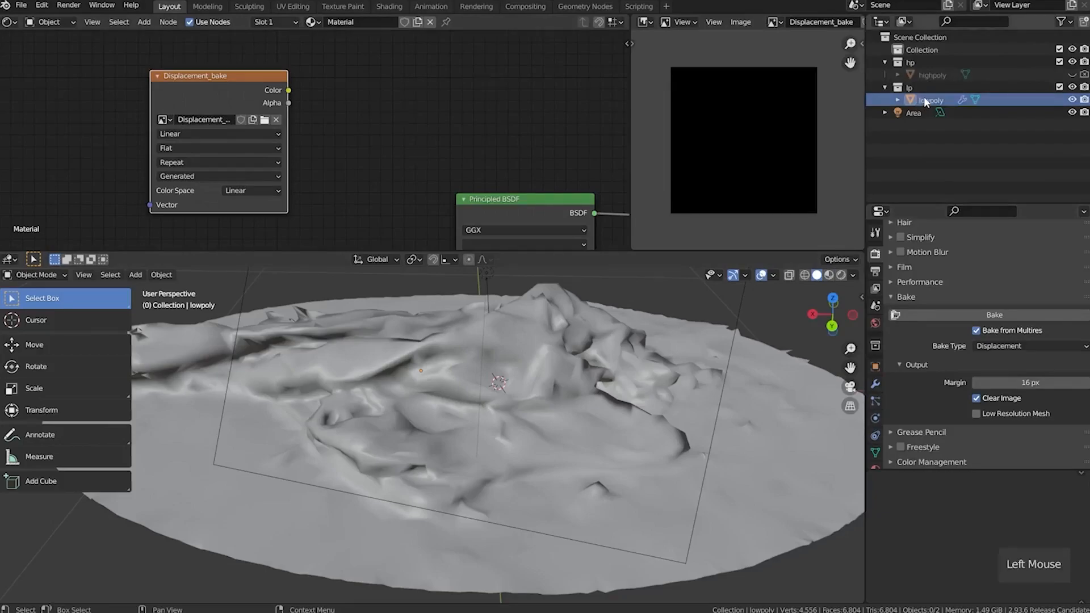
left_click(924, 99)
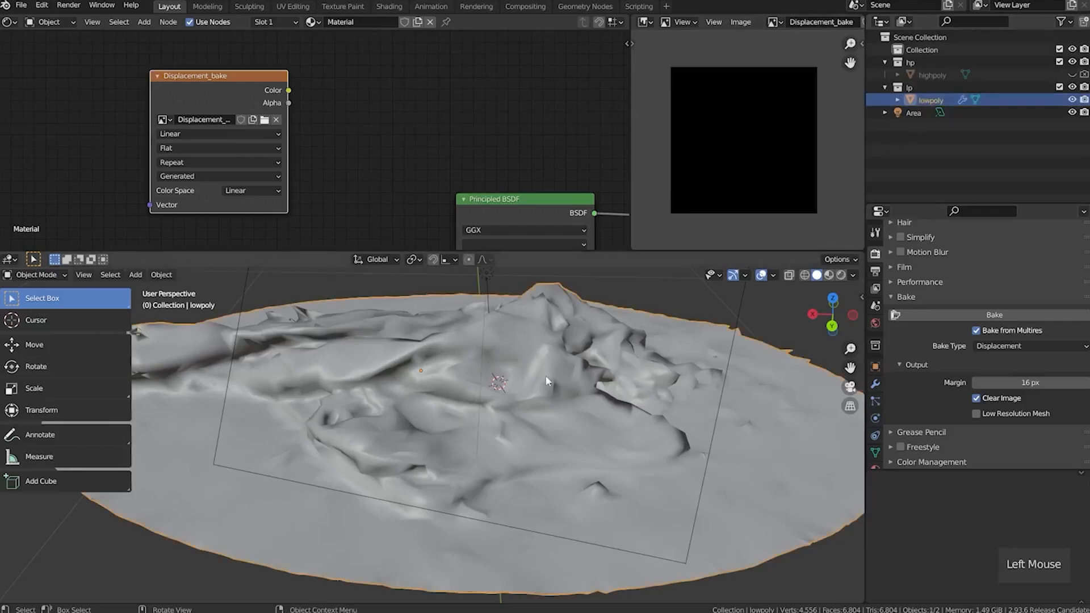
left_click(959, 315)
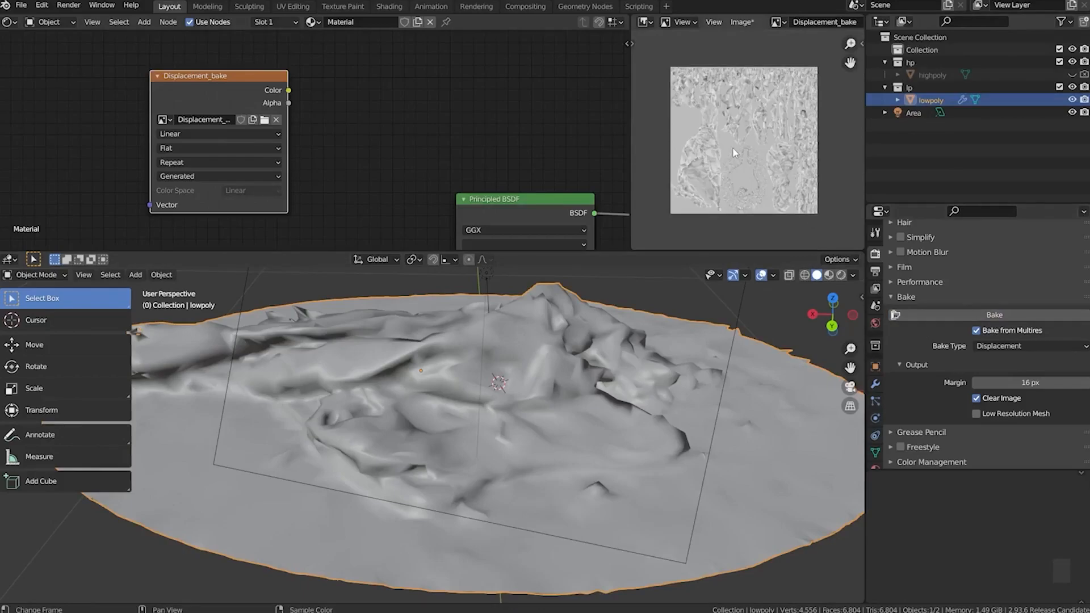
Pack the baked Displacement_bake image into the blend file
left_click(739, 24)
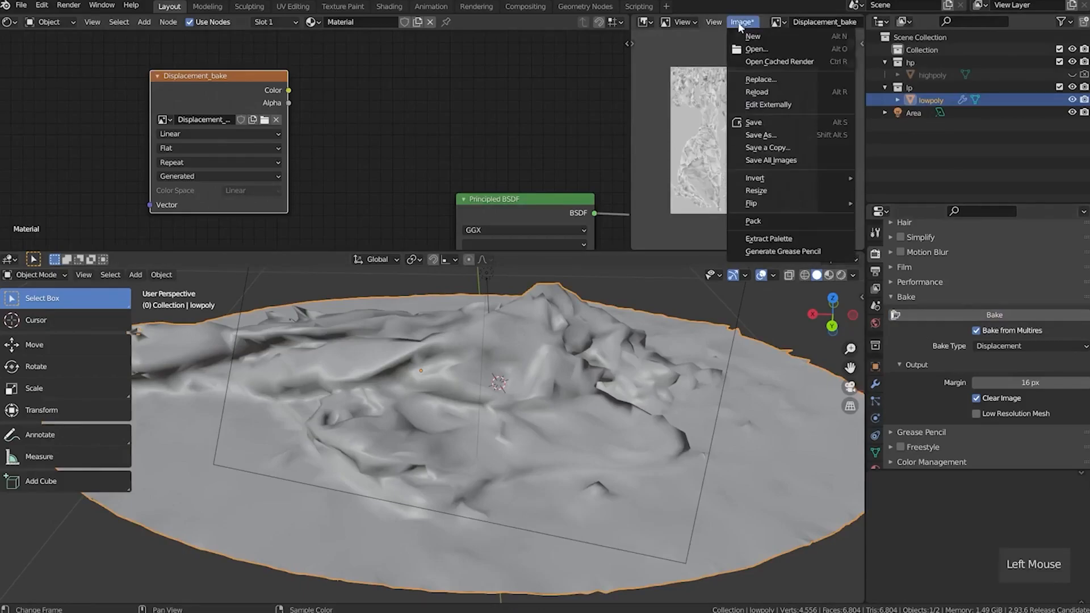
left_click(779, 220)
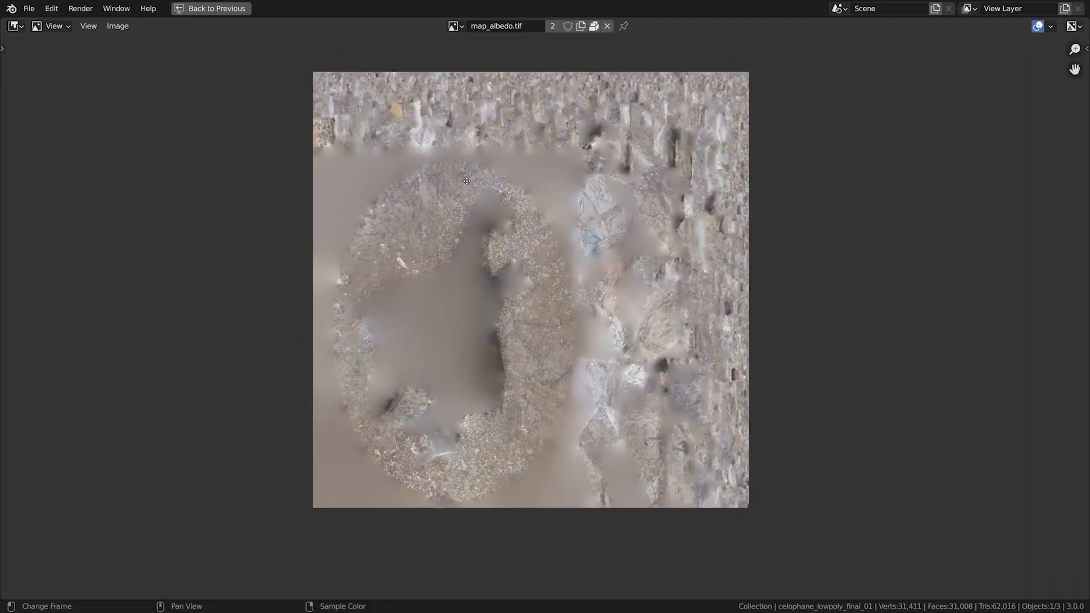
middle_click_drag(469, 174, 463, 197)
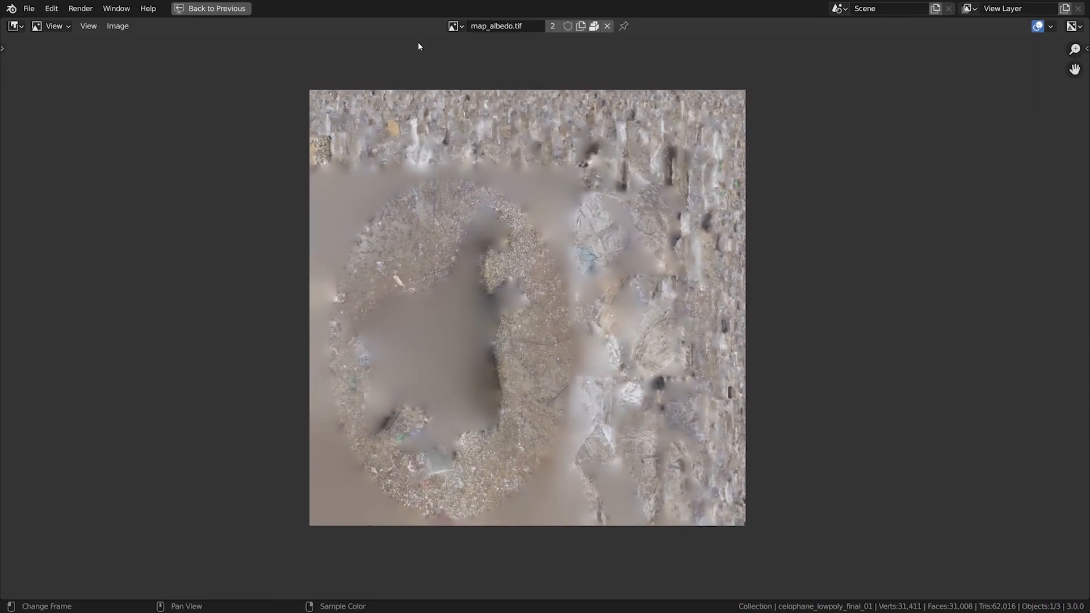
Unpack all packed files of the test_packing file into its current directory, creating files when necessary, and open the textures folder
left_click(29, 8)
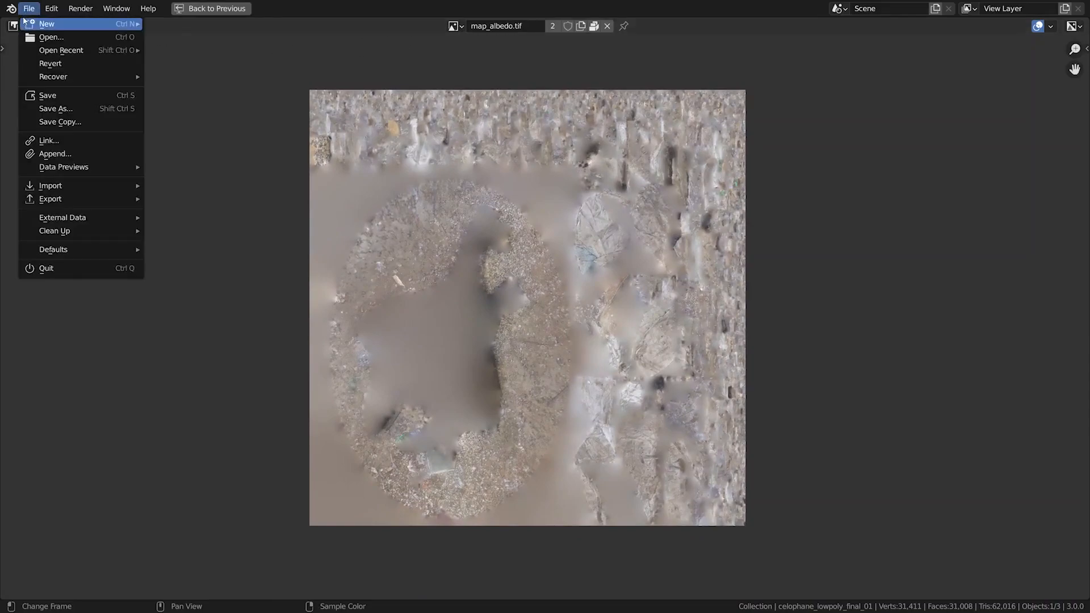
mouse_move(72, 219)
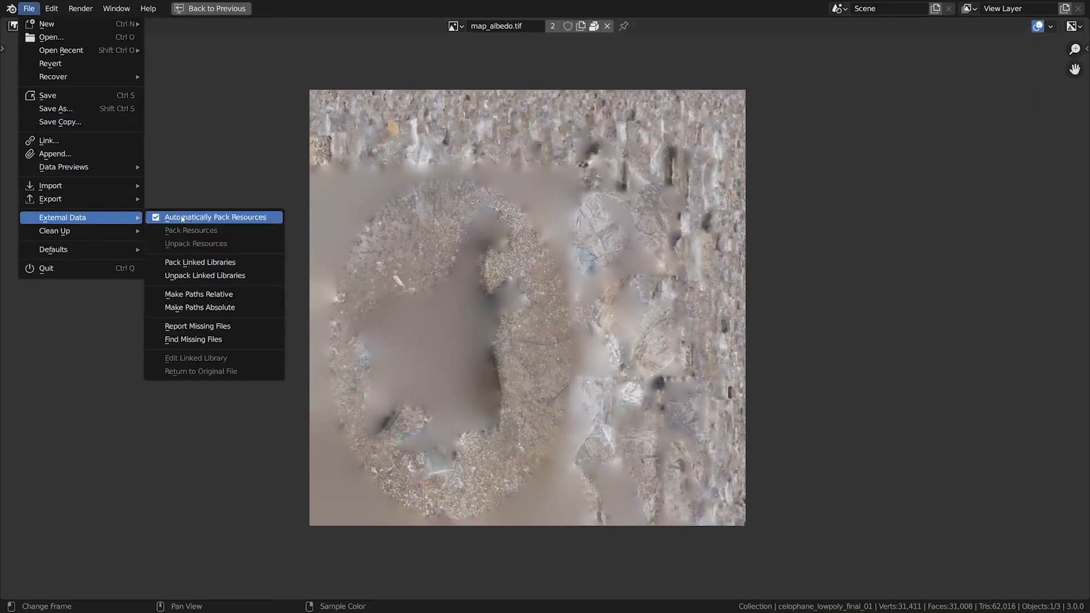
left_click(222, 244)
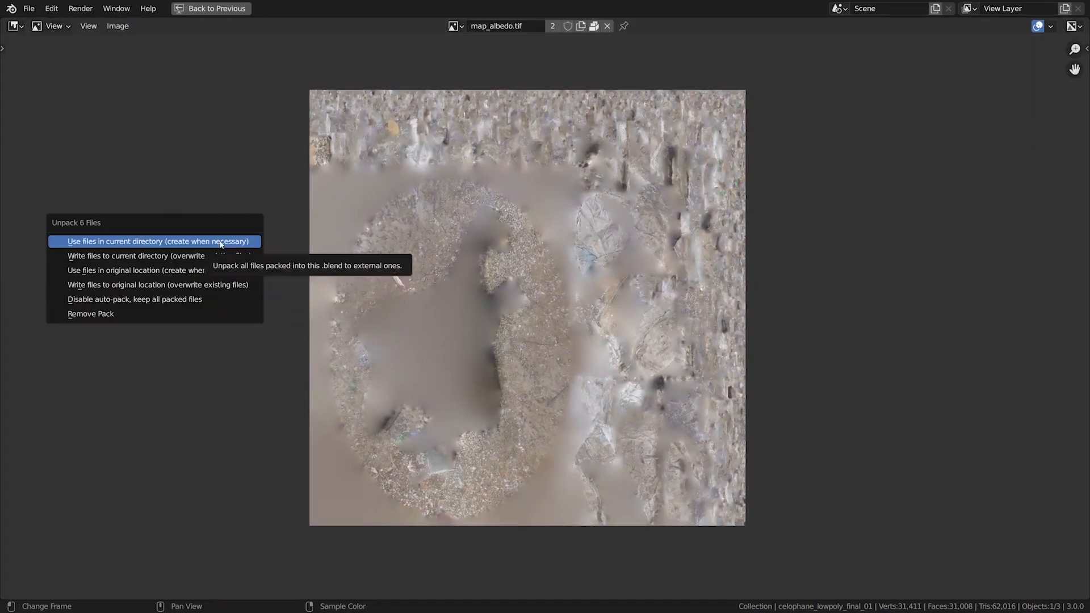
left_click(213, 244)
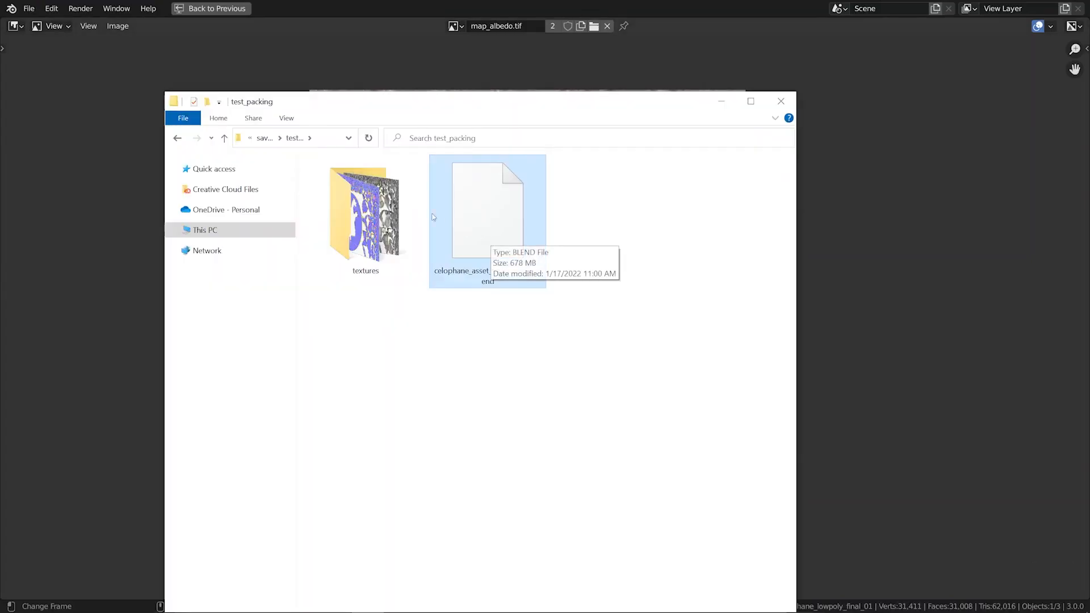
left_click(374, 224)
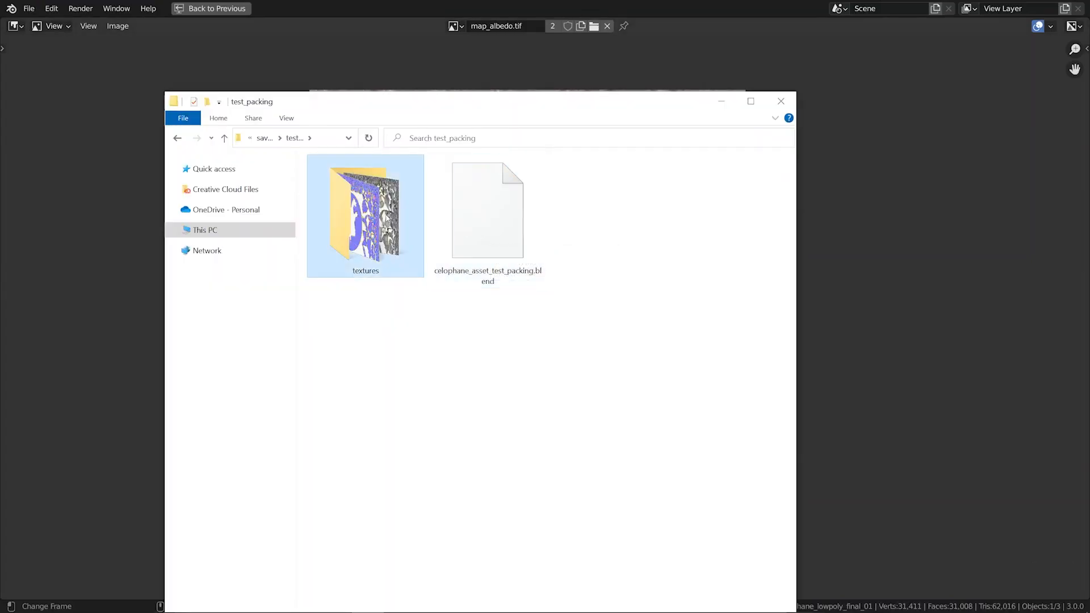
double_click(381, 214)
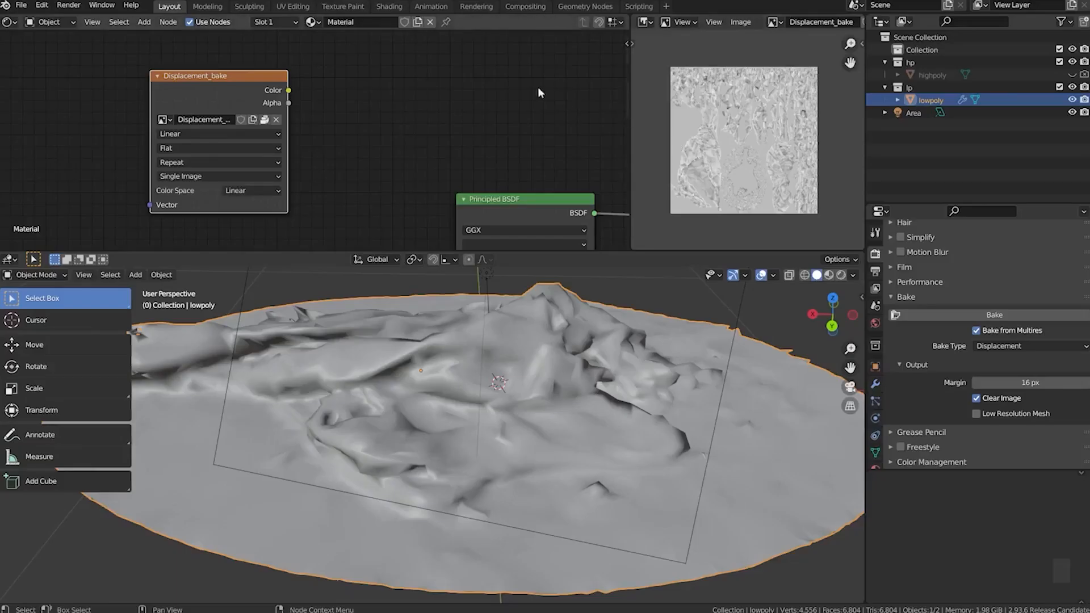
Create a 4096 × 4096 px image named normal_bake in the second unused Image Texture node, with 32-bit Float disabled
middle_click_drag(291, 204, 365, 238)
left_click(231, 119)
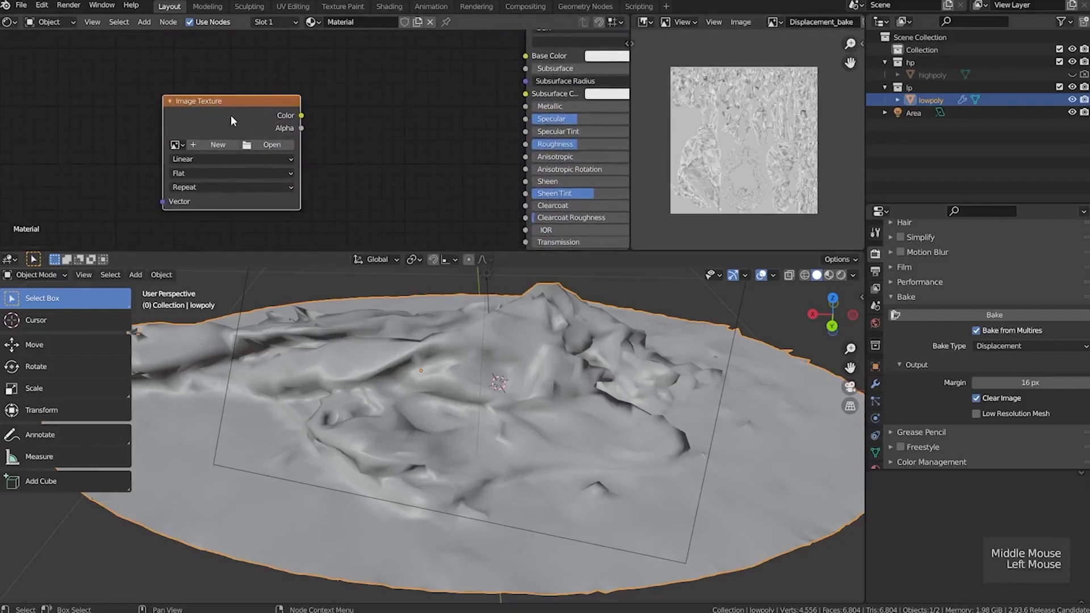
left_click(220, 144)
left_click(233, 165)
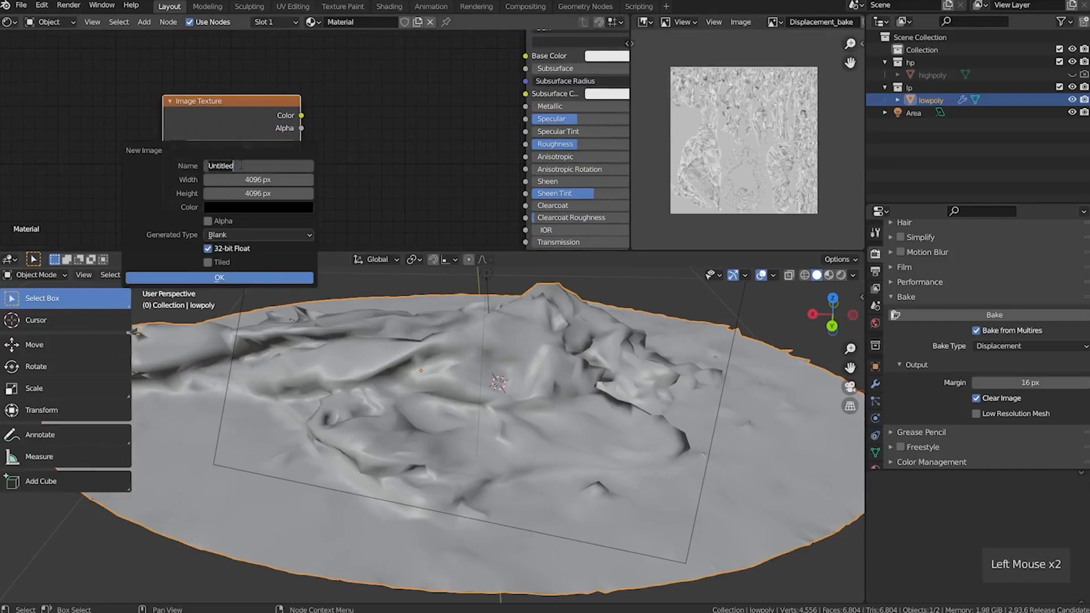
type("normal")
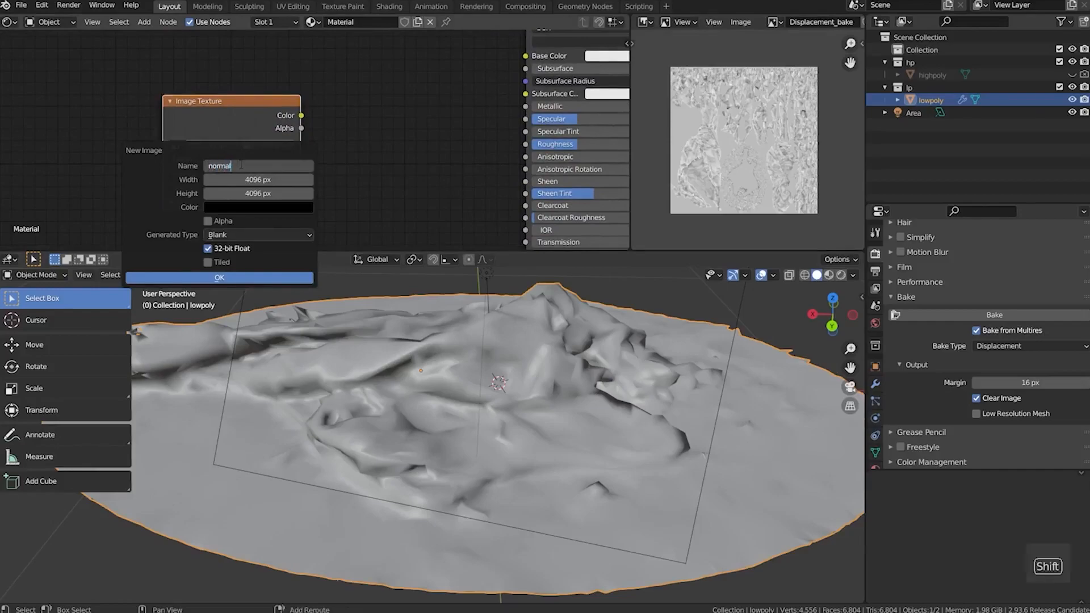
type("_bake")
key("Return")
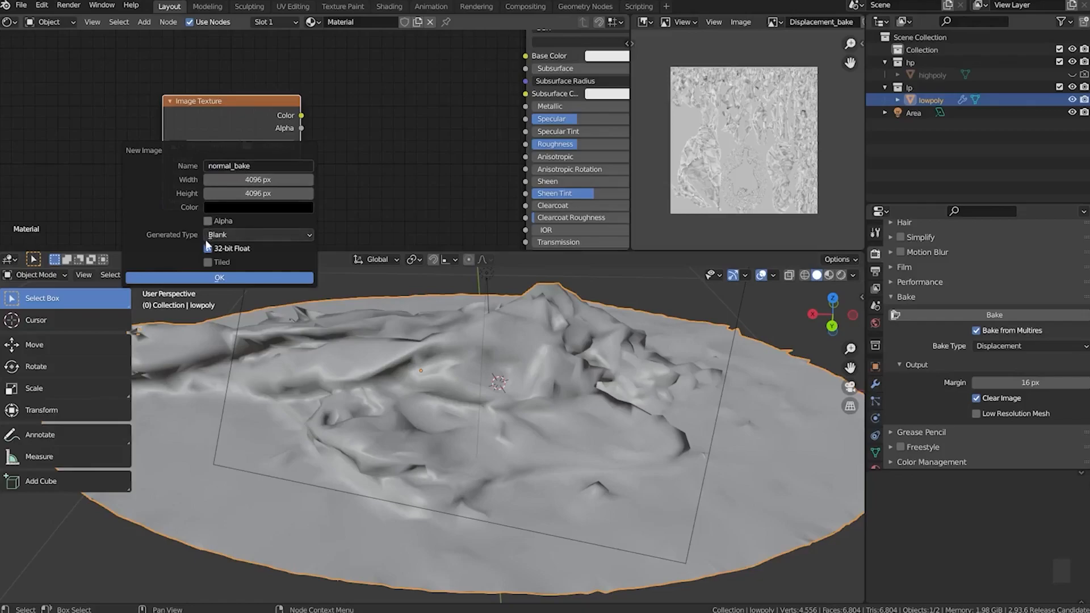
left_click(237, 278)
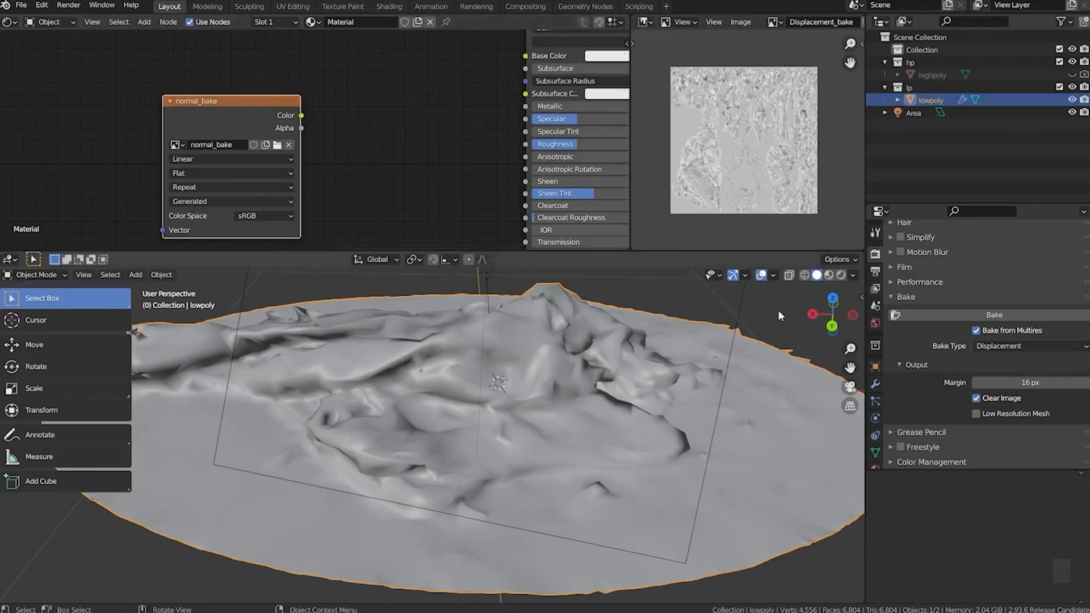
Set the bake type to Normals and bake the Multires normals of lowpoly into normal_bake
left_click(1027, 346)
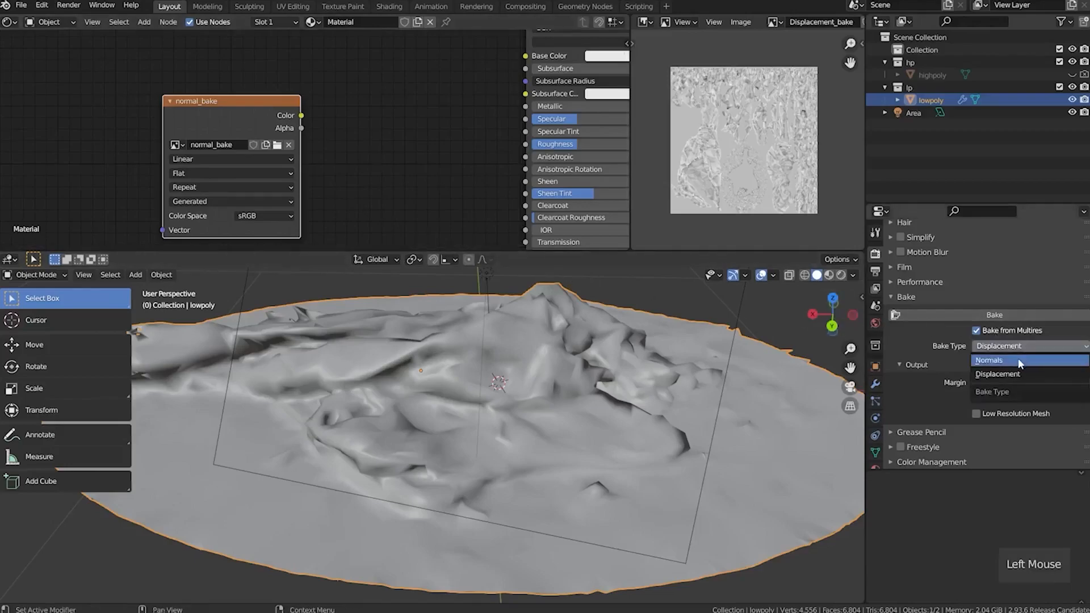
left_click(1018, 359)
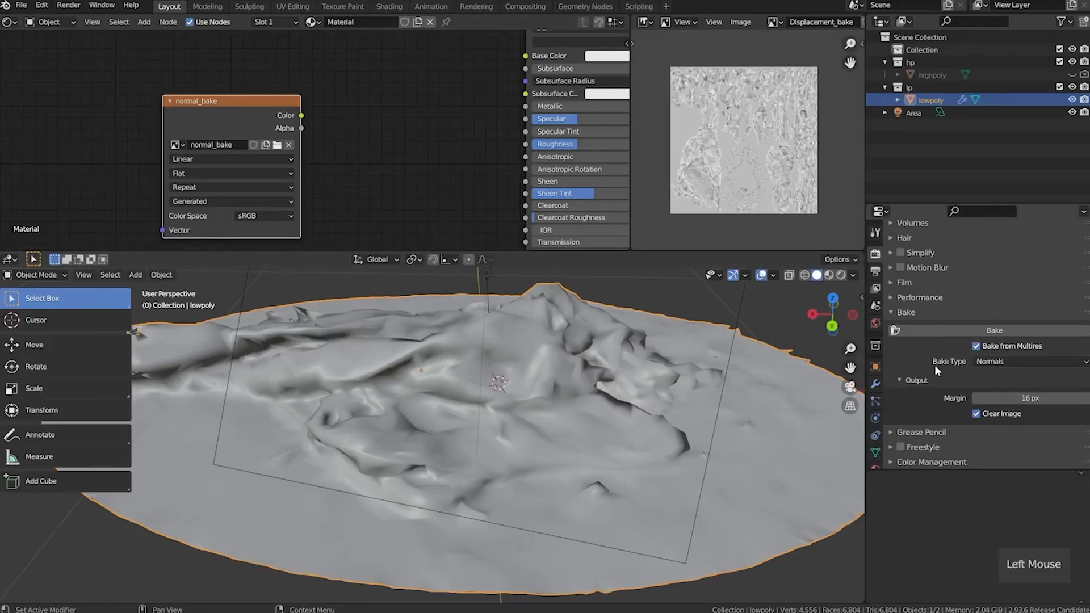
left_click(972, 328)
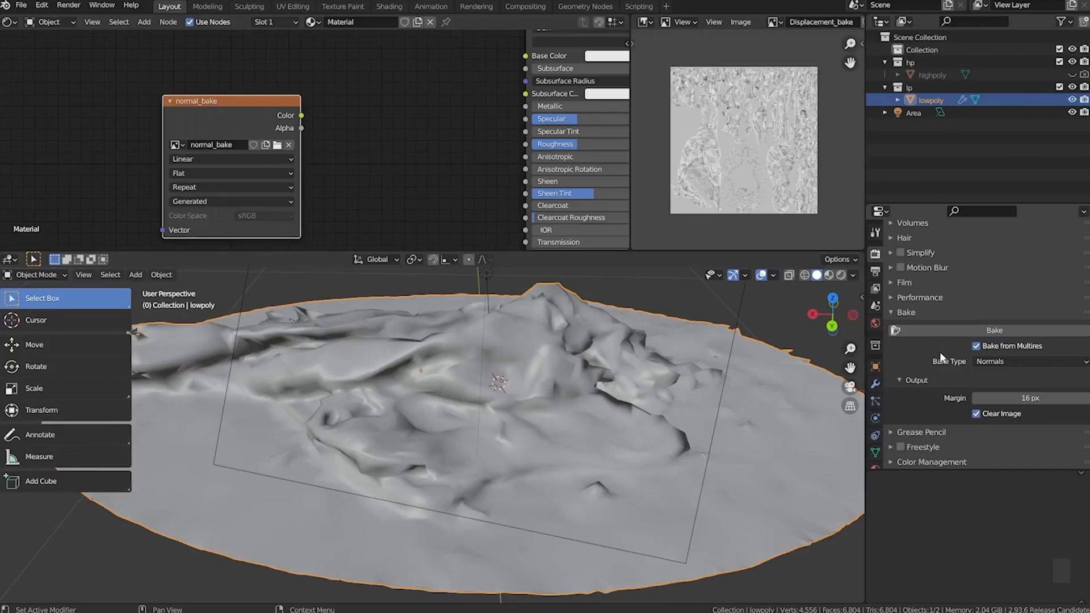
Display the baked normal_bake image in the image editor
left_click(774, 21)
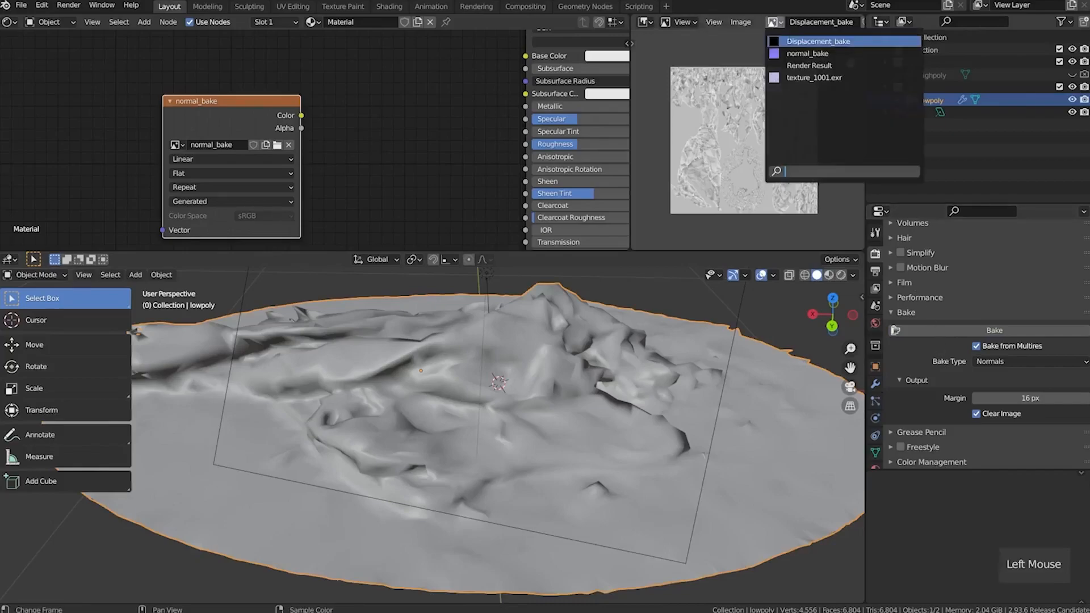
left_click(809, 53)
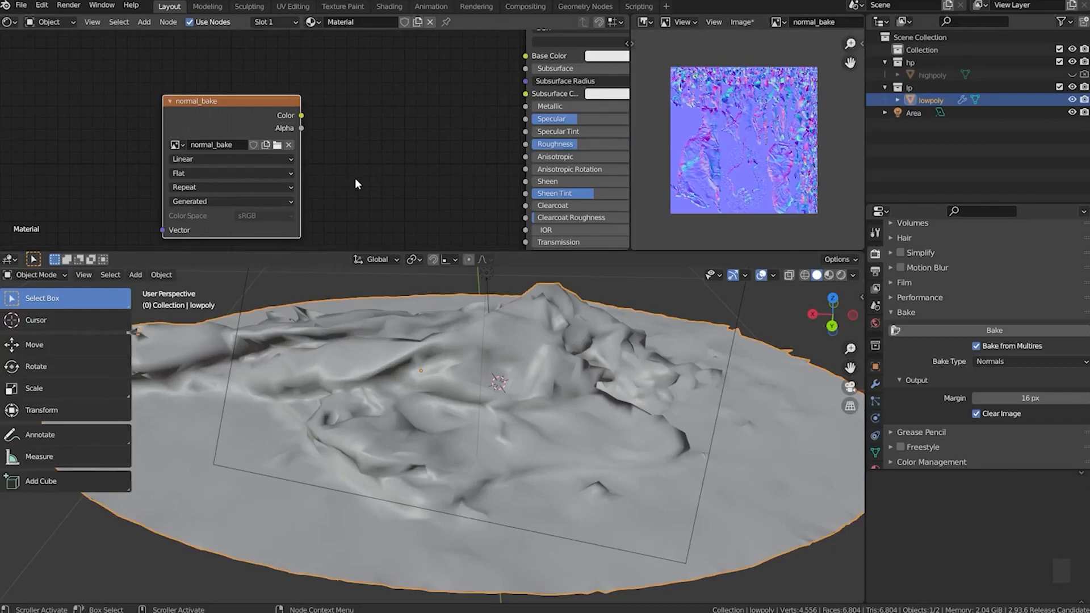
Detach the empty Image Texture node from the Displacement node and place it beside the unconnected bake texture nodes
scroll(355, 180, "down", 5)
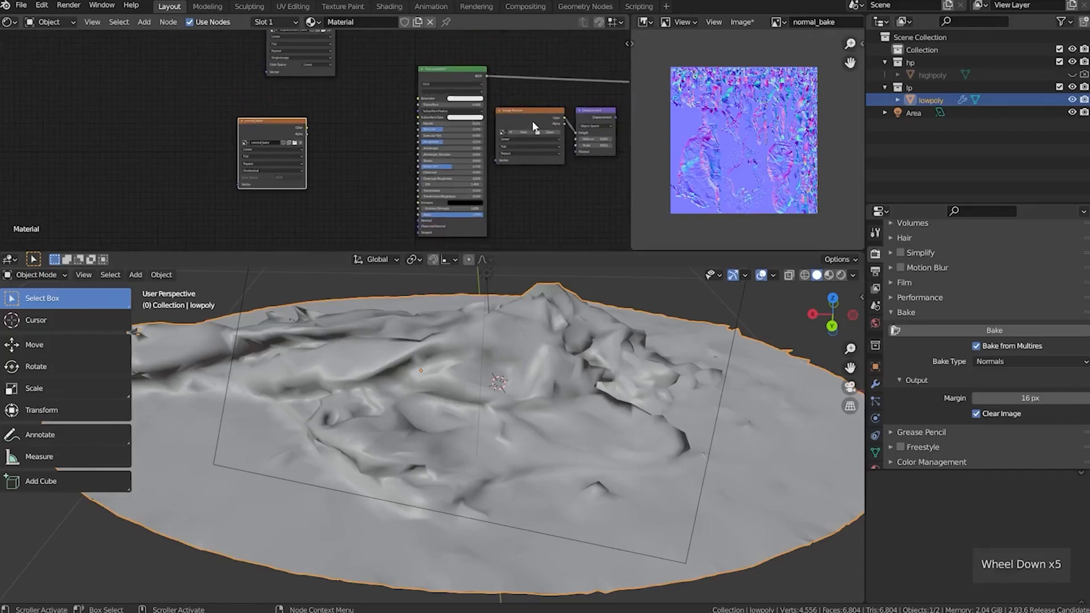
left_click(533, 118)
middle_click_drag(532, 118, 420, 151)
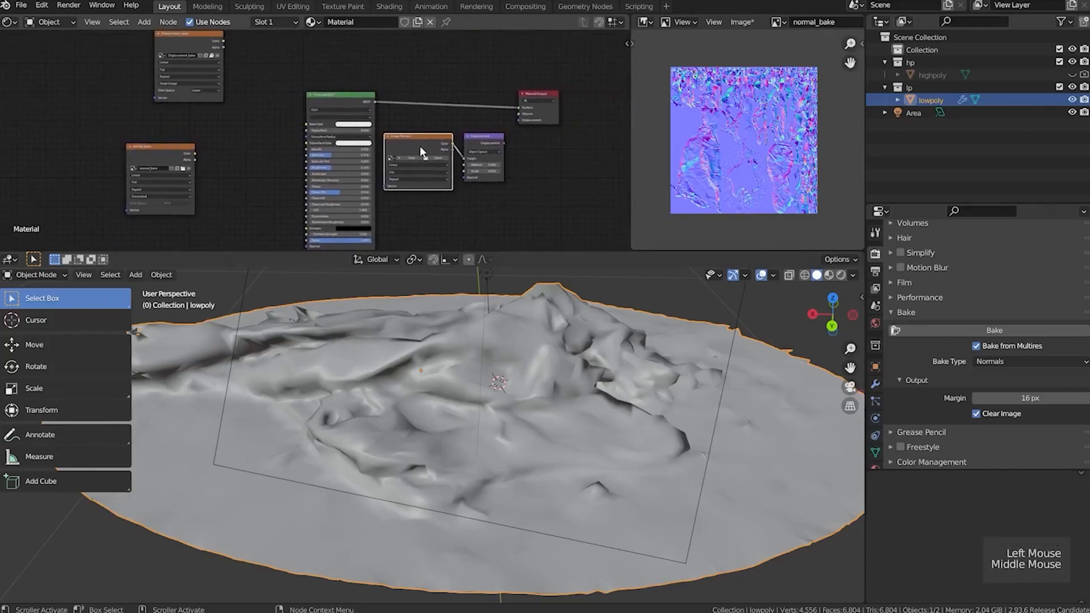
scroll(426, 149, "up", 3)
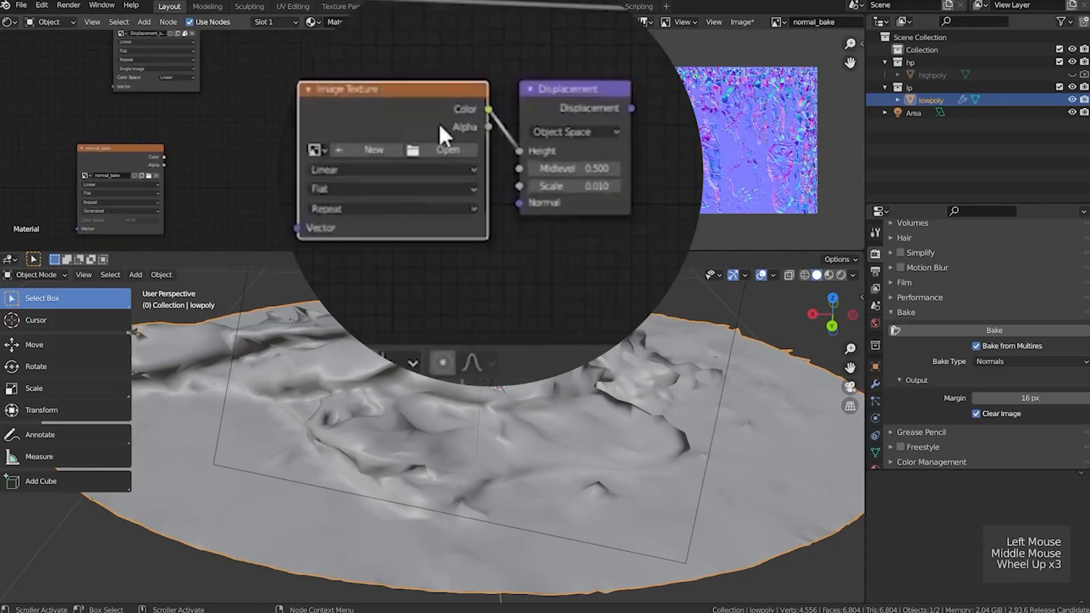
key("alt")
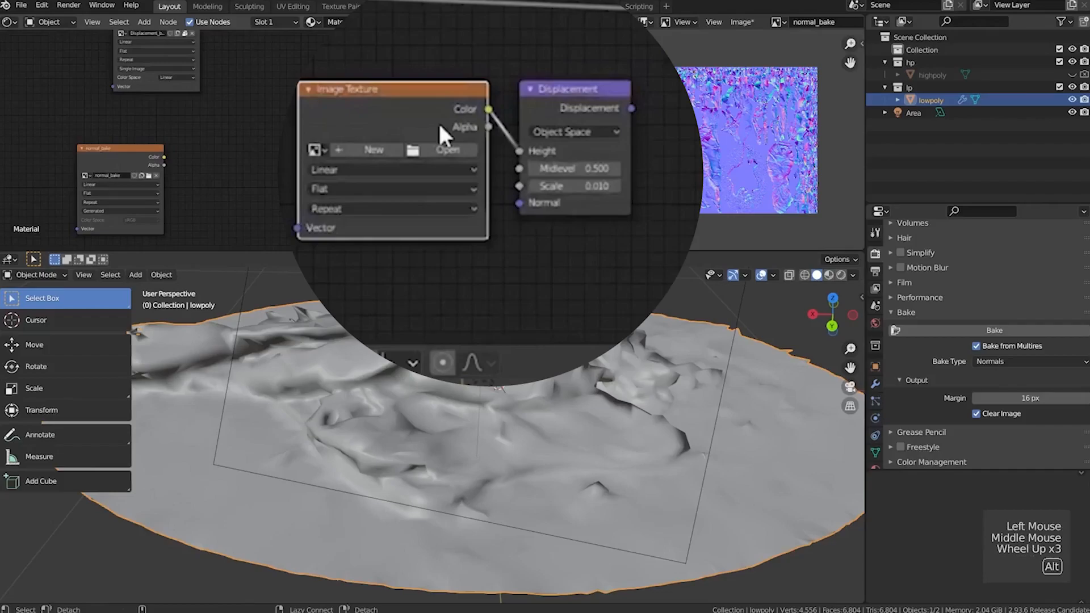
key("alt+d")
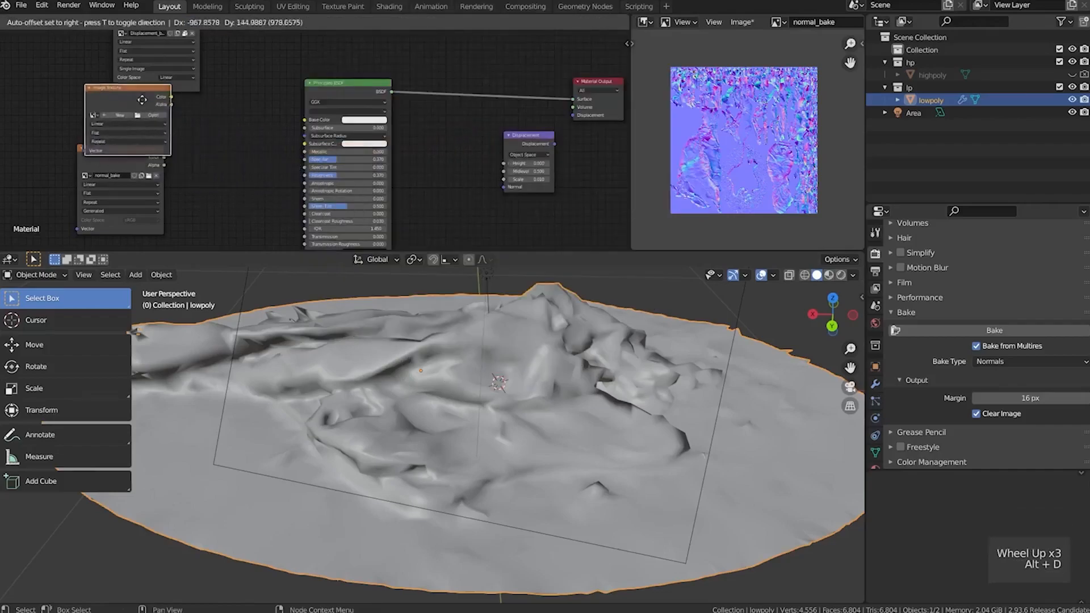
left_click(64, 61)
middle_click_drag(150, 23, 174, 64)
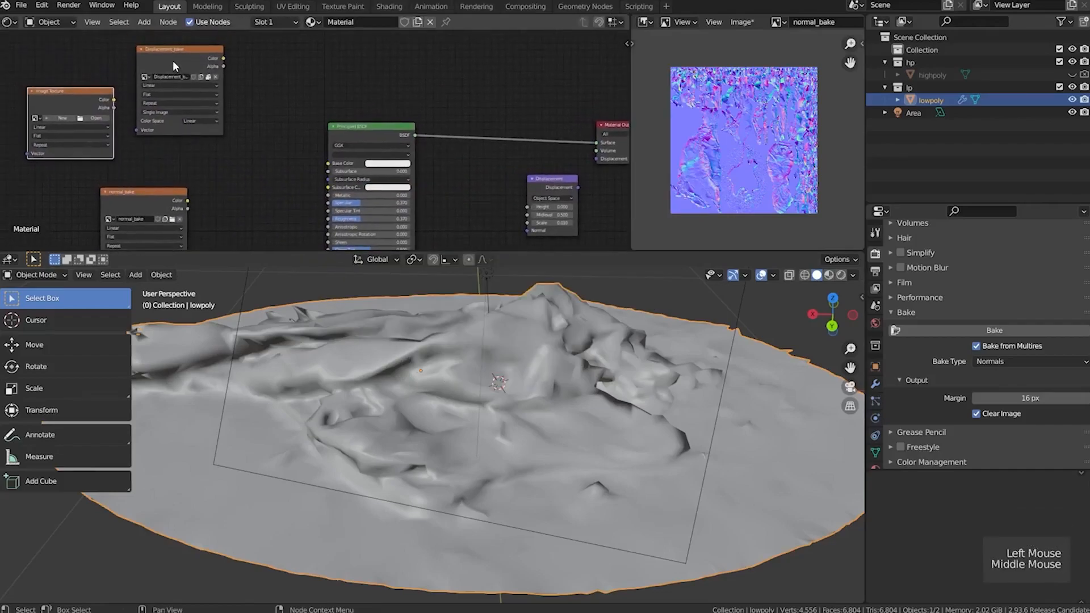
Move the Displacement_bake node next to the Displacement node and connect its Color output to Height
left_click_drag(173, 60, 528, 206)
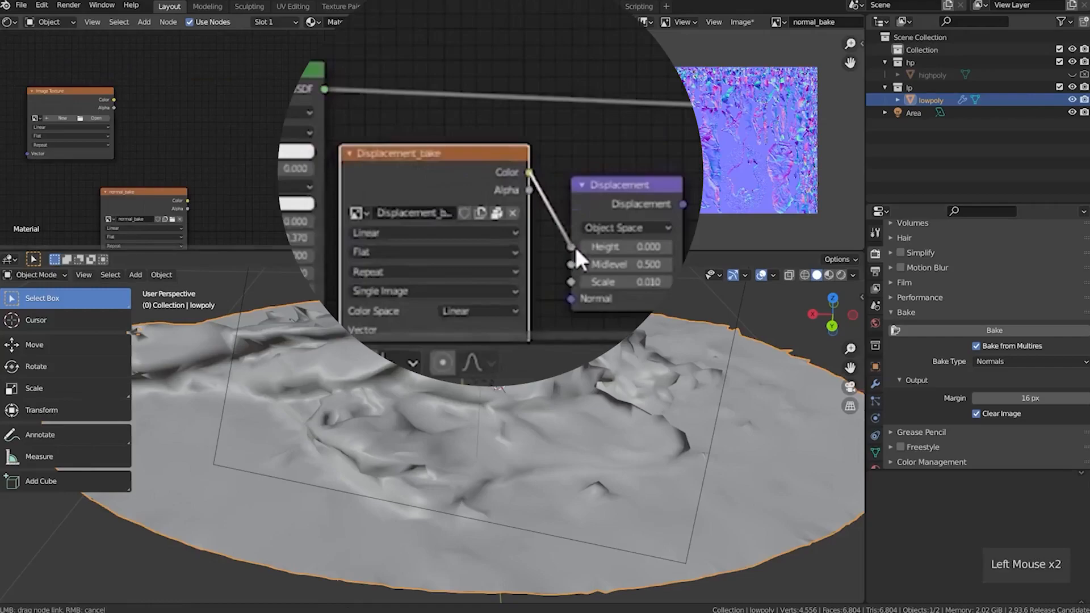
left_click_drag(575, 248, 574, 248)
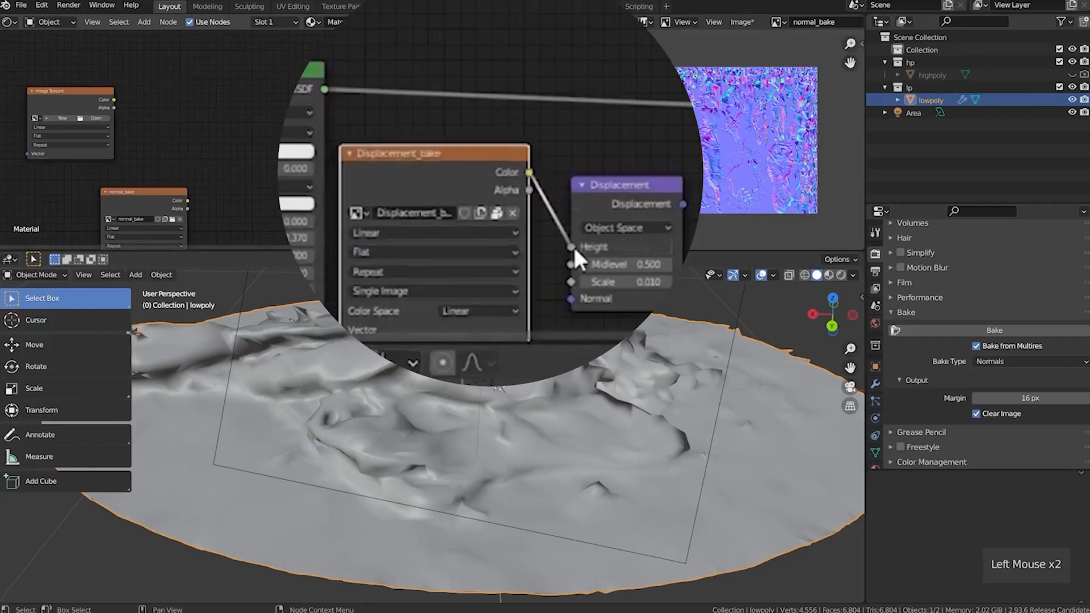
Position the empty Image Texture node directly above the normal_bake node
middle_click_drag(145, 141, 268, 144)
scroll(227, 133, "up", 2)
scroll(175, 117, "up", 1)
left_click_drag(174, 90, 252, 100)
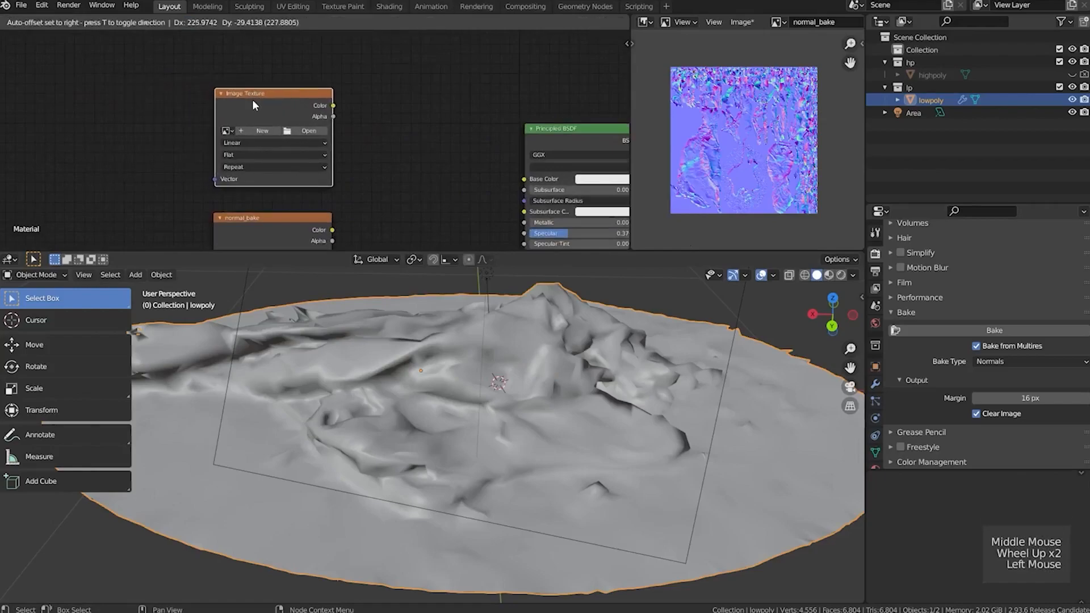
left_click_drag(252, 101, 252, 101)
Create a blank 4096 × 4096 px image named base color_bake in the empty Image Texture node, without 32-bit Float
left_click(256, 129)
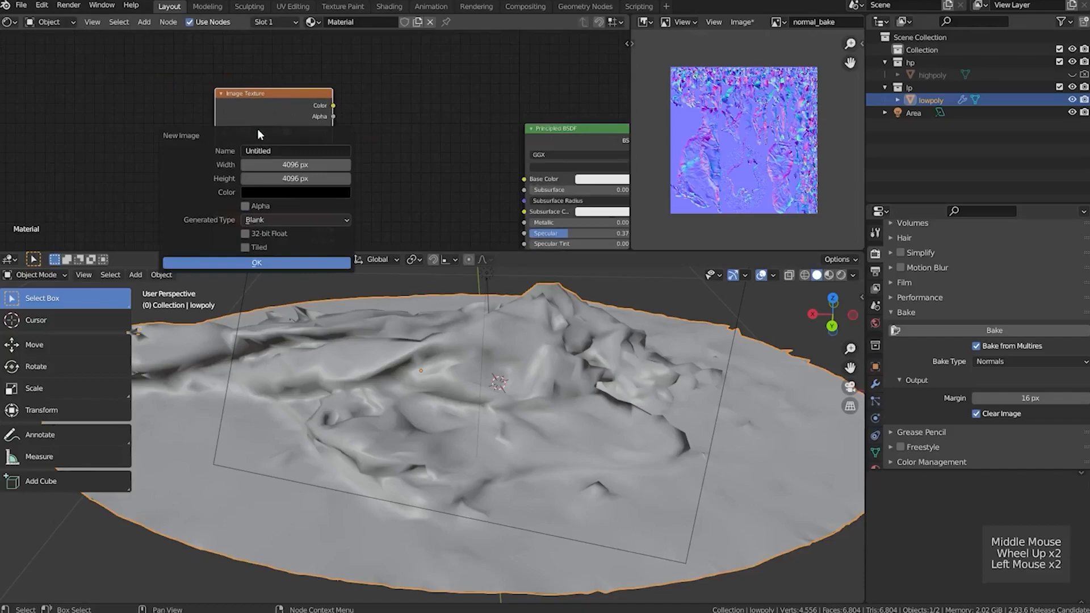
left_click(283, 150)
type("b")
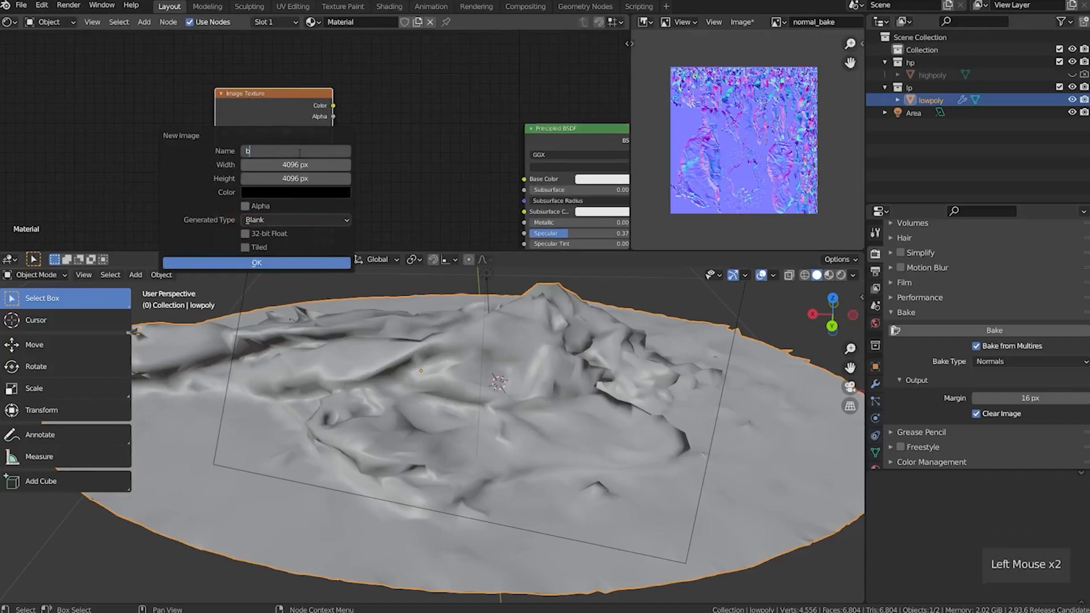
type("ase color_bake")
key("Return")
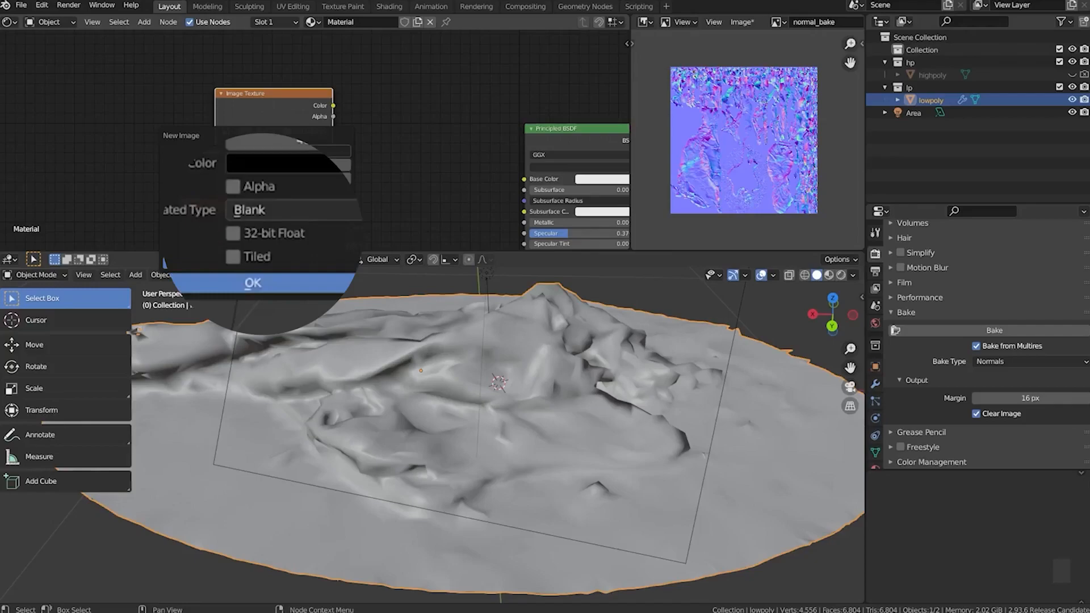
left_click(241, 265)
left_click_drag(265, 102, 267, 82)
Pack the normal_bake image into the blend file and display base color_bake in the image editor
left_click(741, 21)
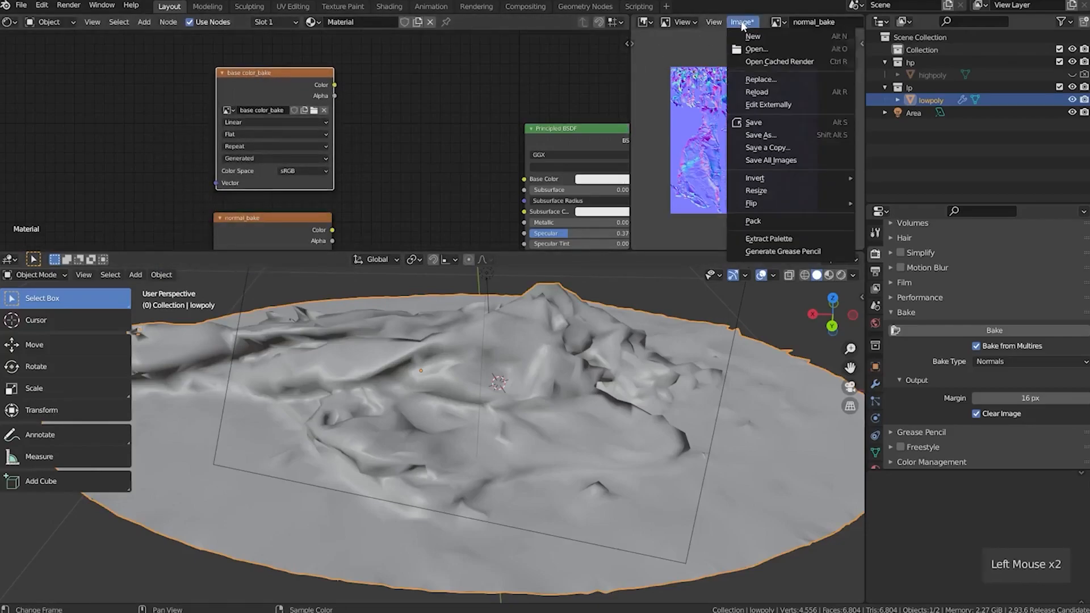
left_click(795, 222)
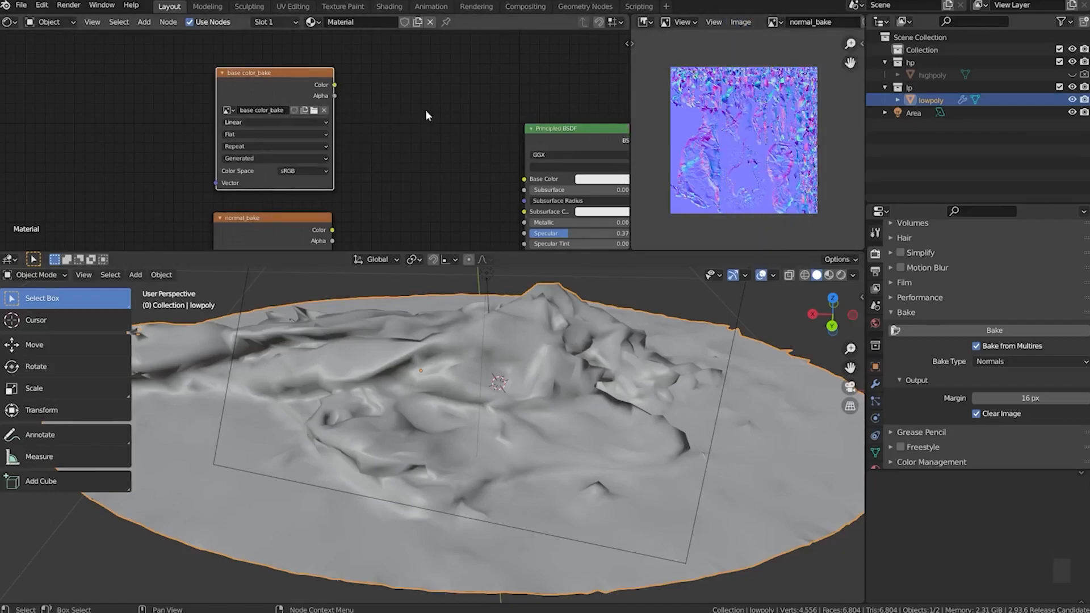
left_click(775, 25)
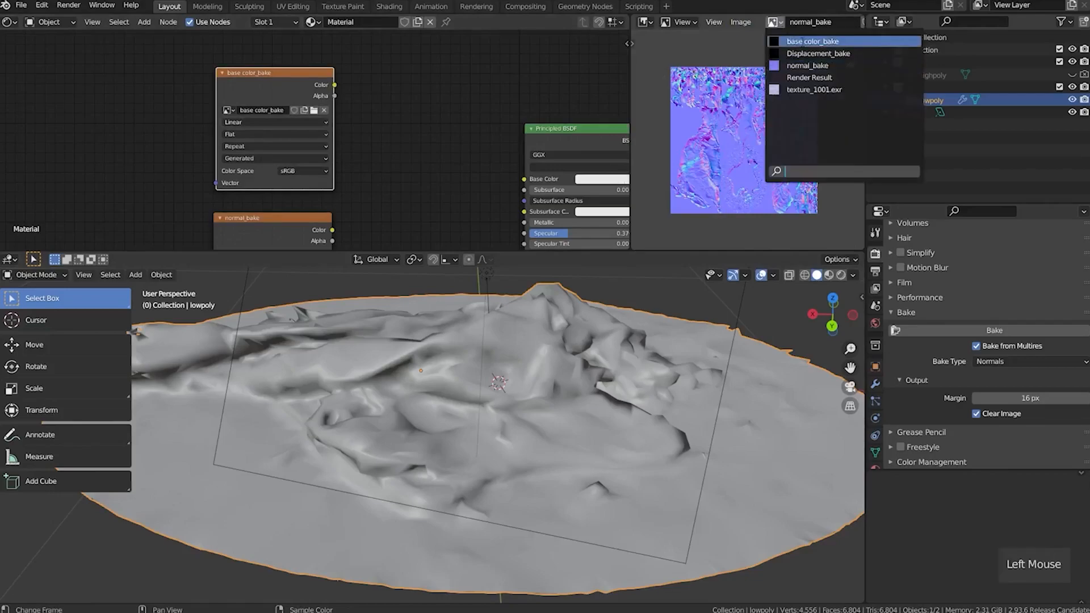
left_click(804, 41)
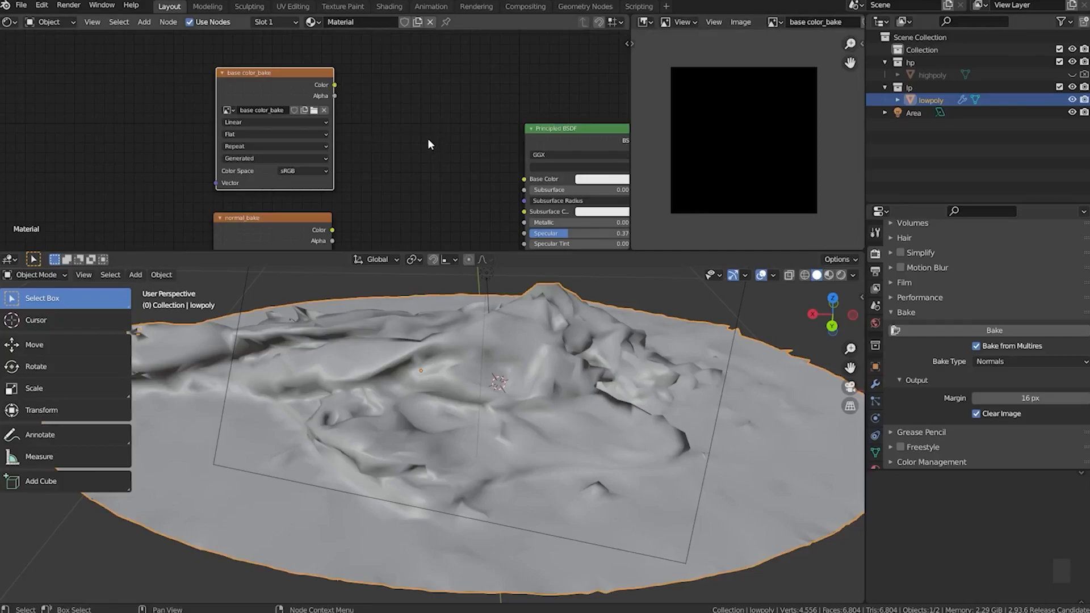
Enable highpoly in the viewport and renders, and select highpoly together with lowpoly, keeping lowpoly as the active object
left_click(1072, 75)
left_click(1083, 74)
left_click(930, 74)
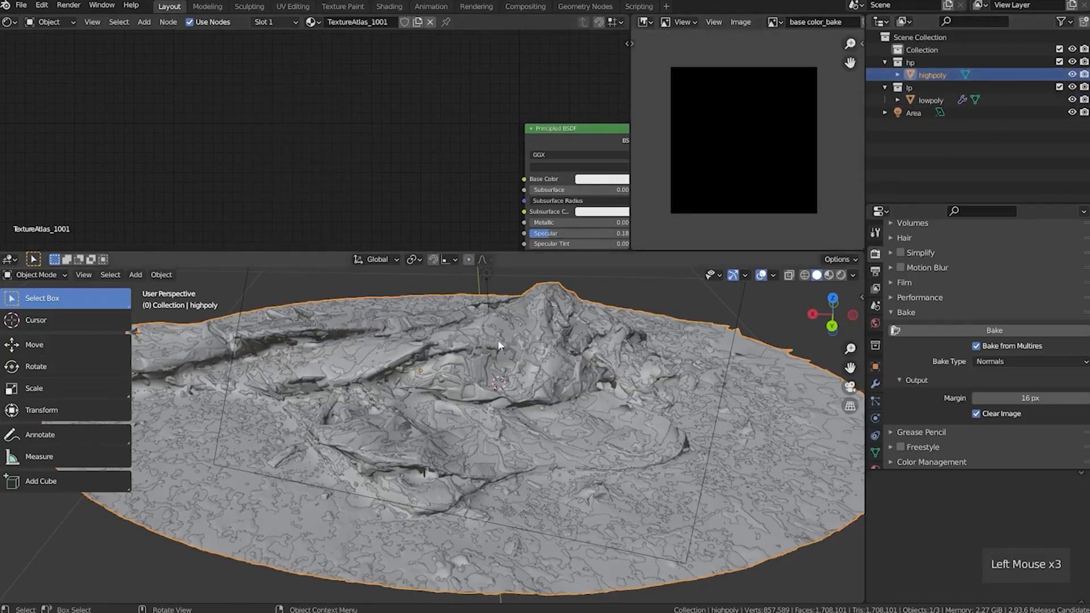
key("g")
right_click(487, 386)
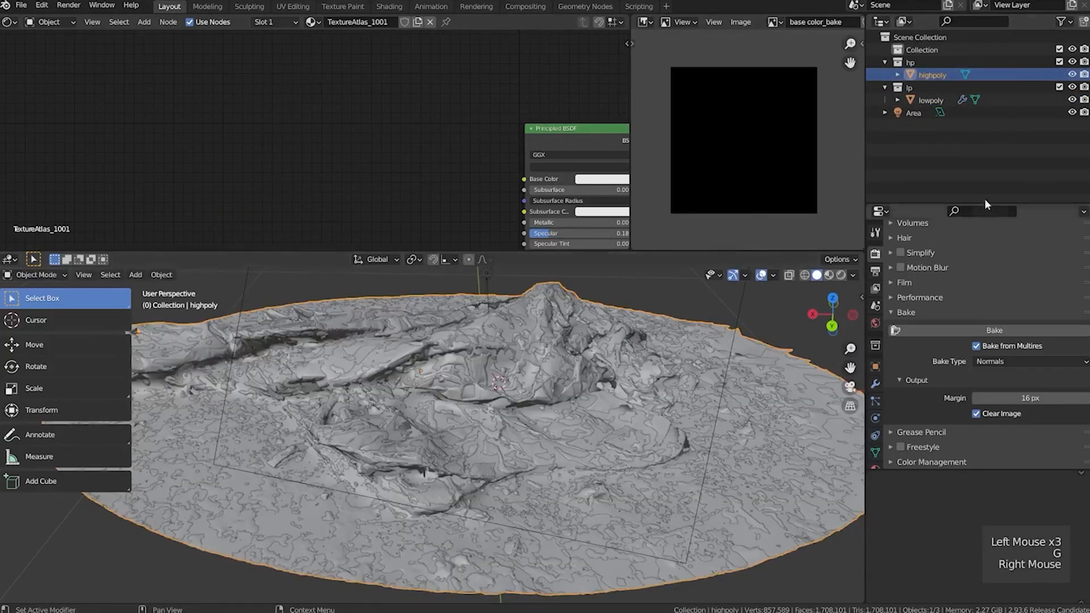
left_click(910, 98, "ctrl")
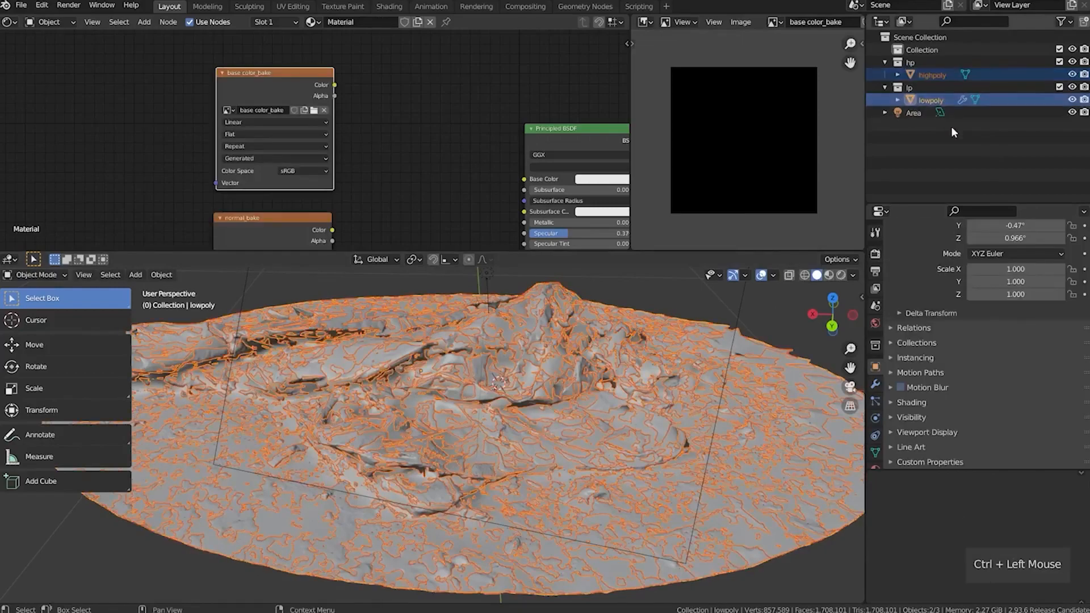
Disable Bake from Multires and set the bake type to Diffuse with only the Color contribution enabled
left_click(876, 255)
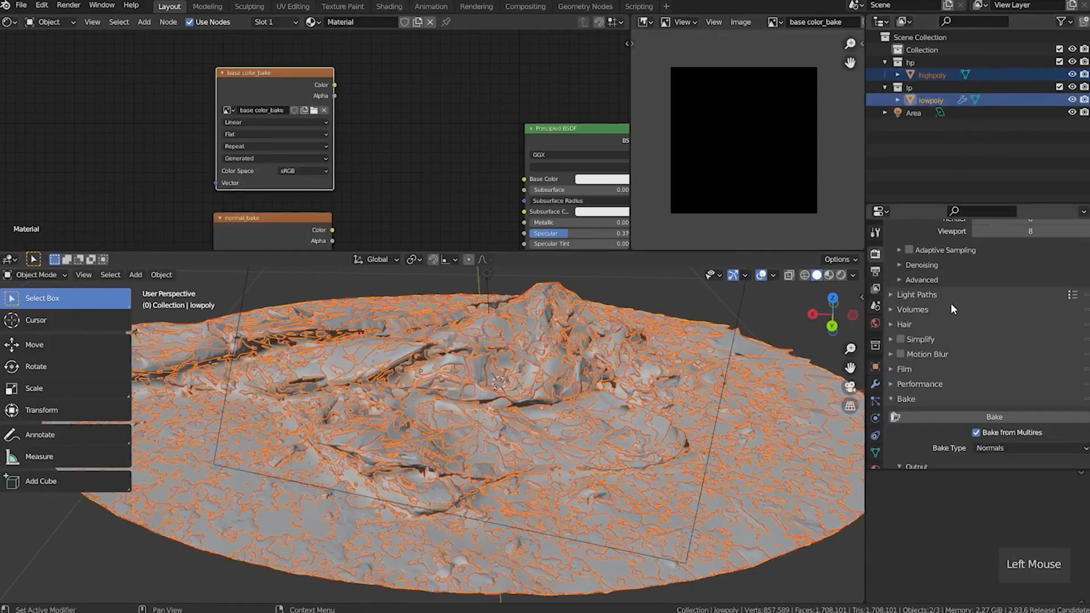
scroll(907, 367, "down", 4)
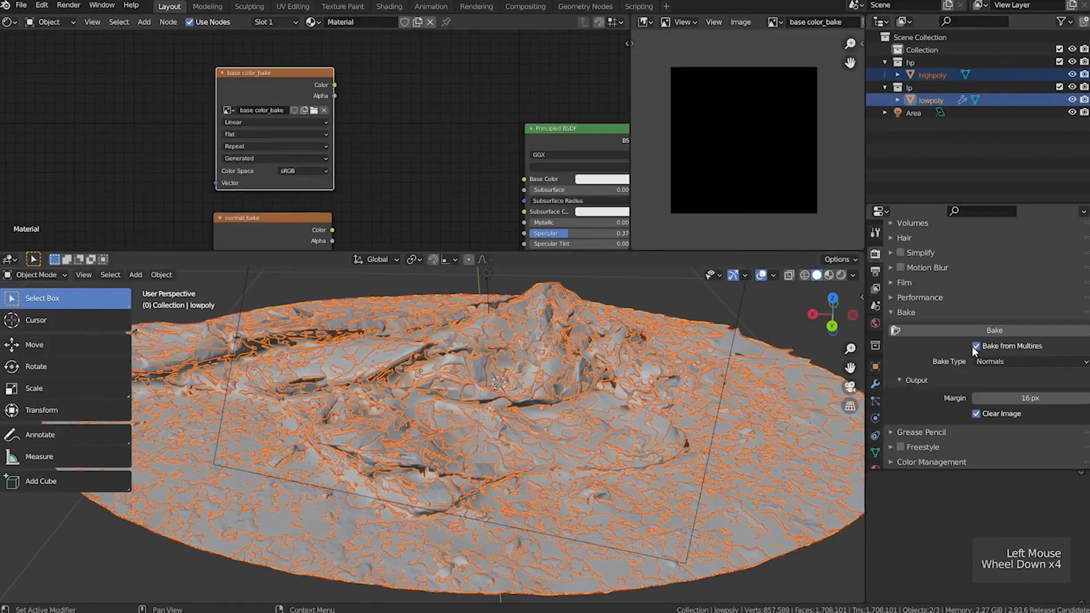
left_click(975, 346)
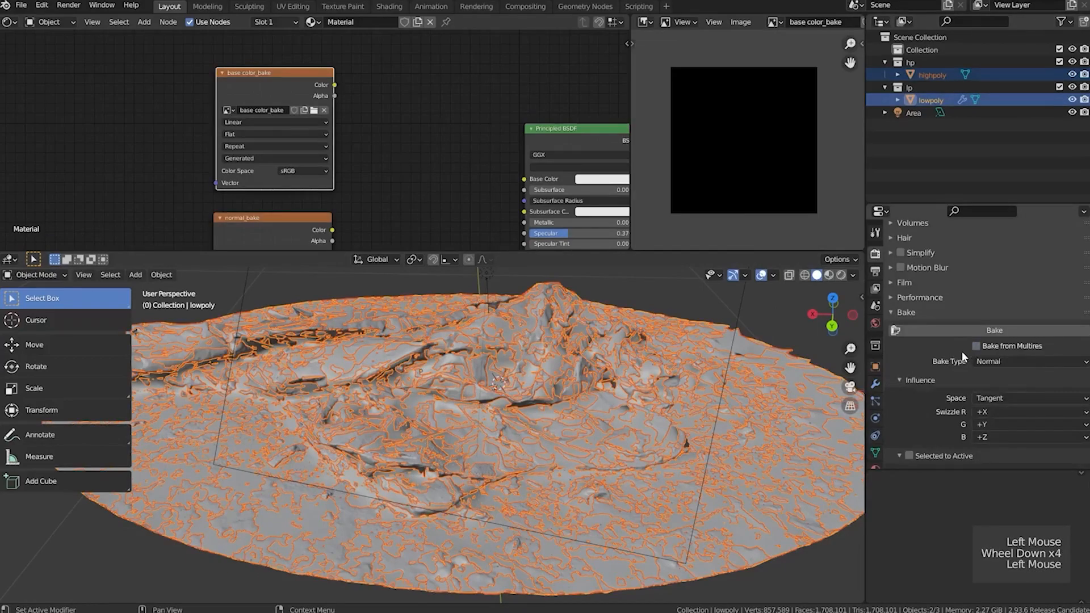
left_click(974, 361)
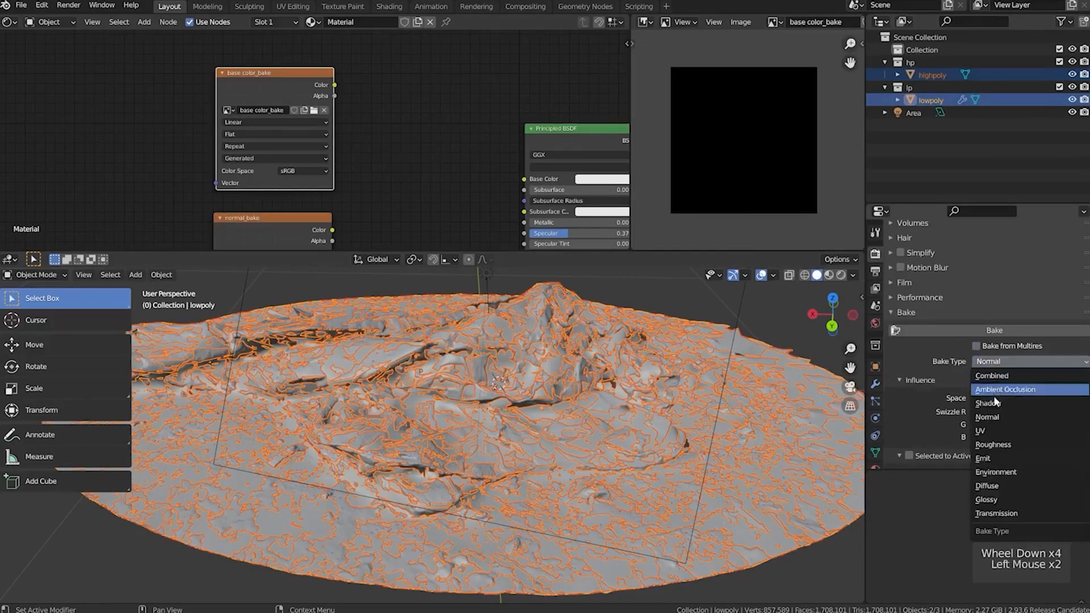
left_click(997, 486)
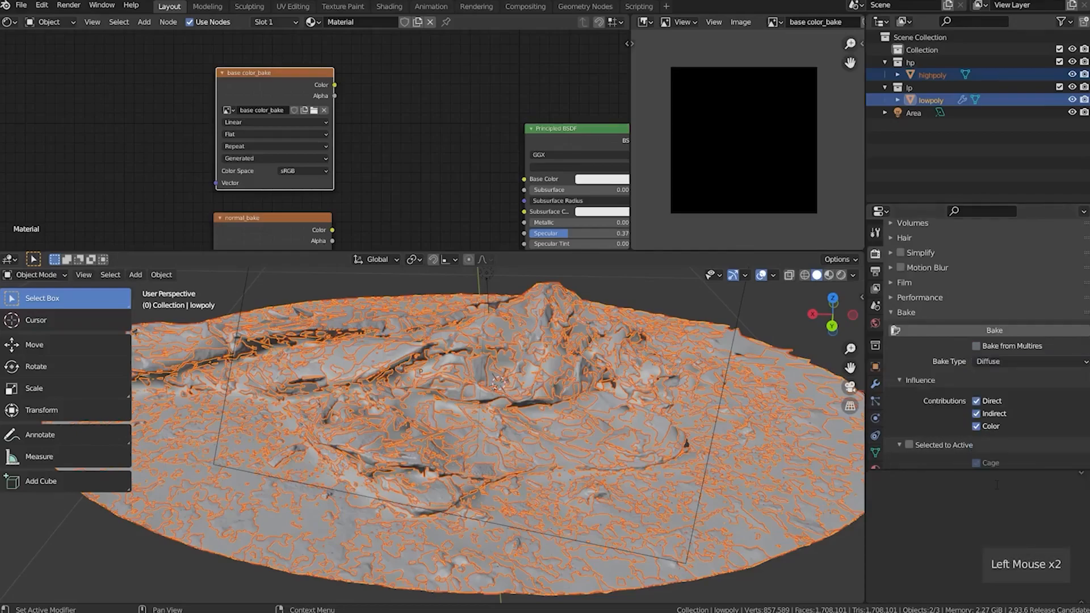
left_click(976, 412)
left_click(976, 401)
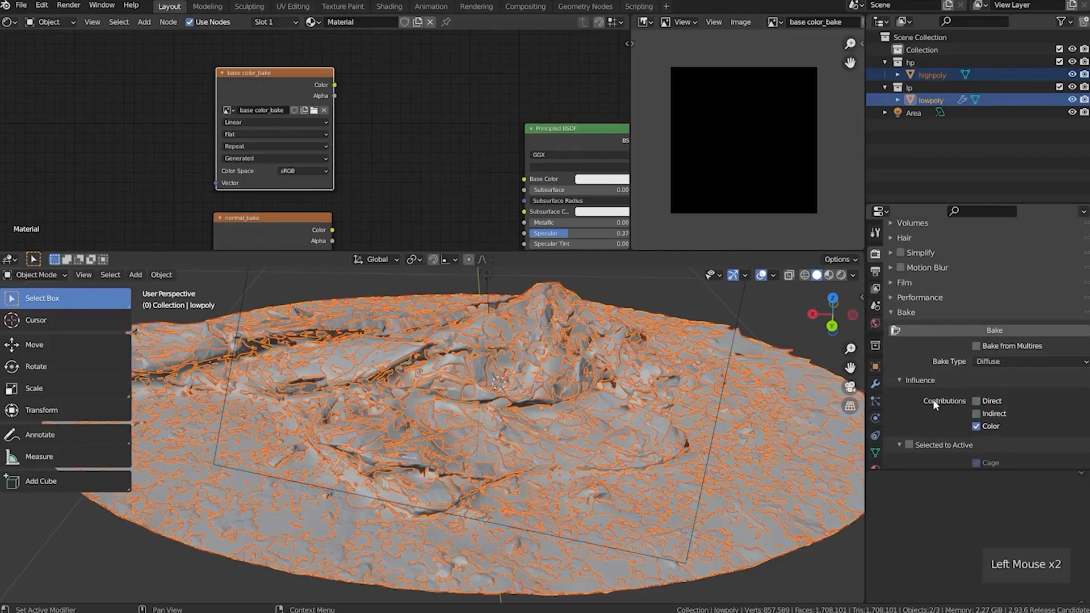
Enable Selected to Active baking, disable Cage and set the extrusion to 0.02 m
scroll(932, 400, "down", 6)
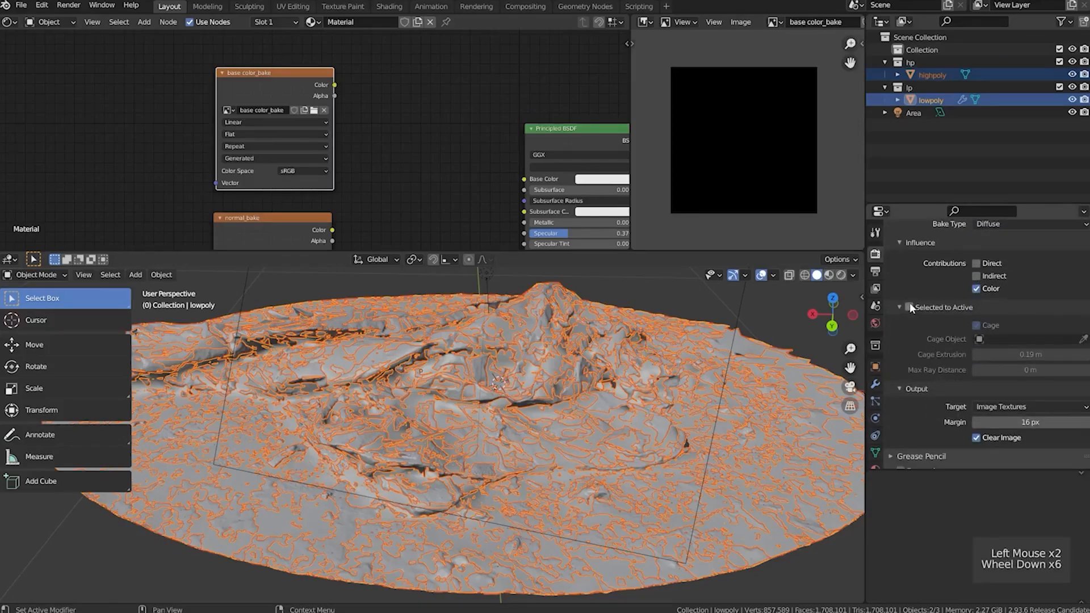
left_click(910, 307)
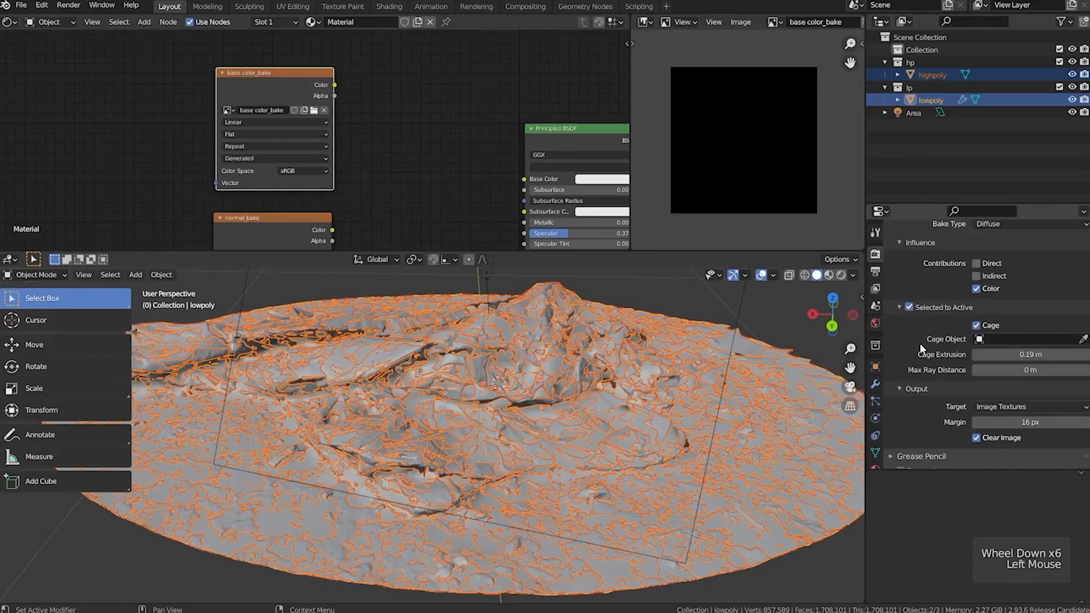
left_click(976, 326)
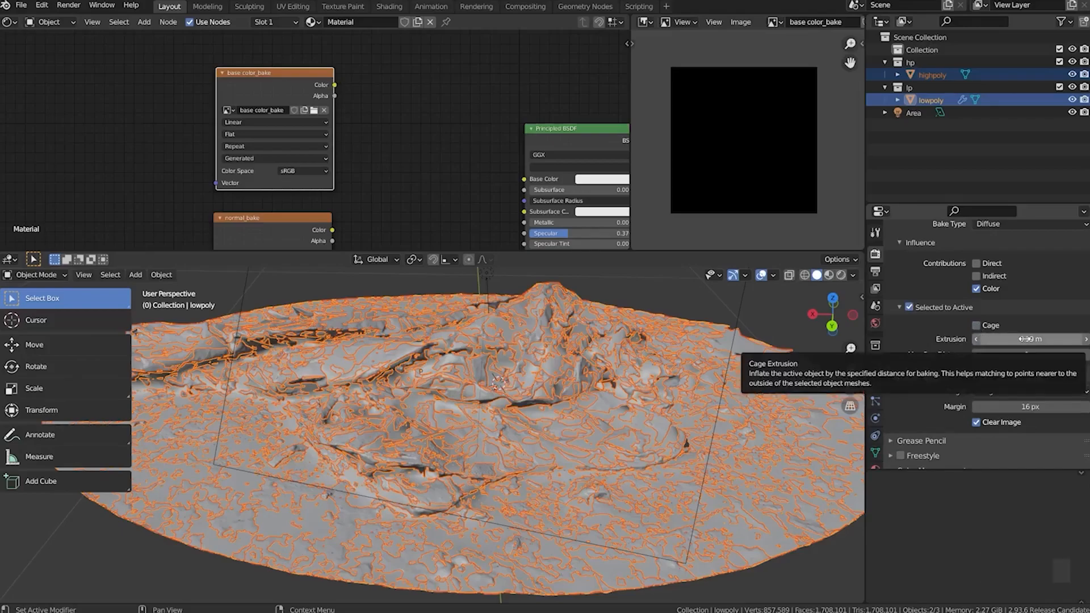
left_click(1026, 339)
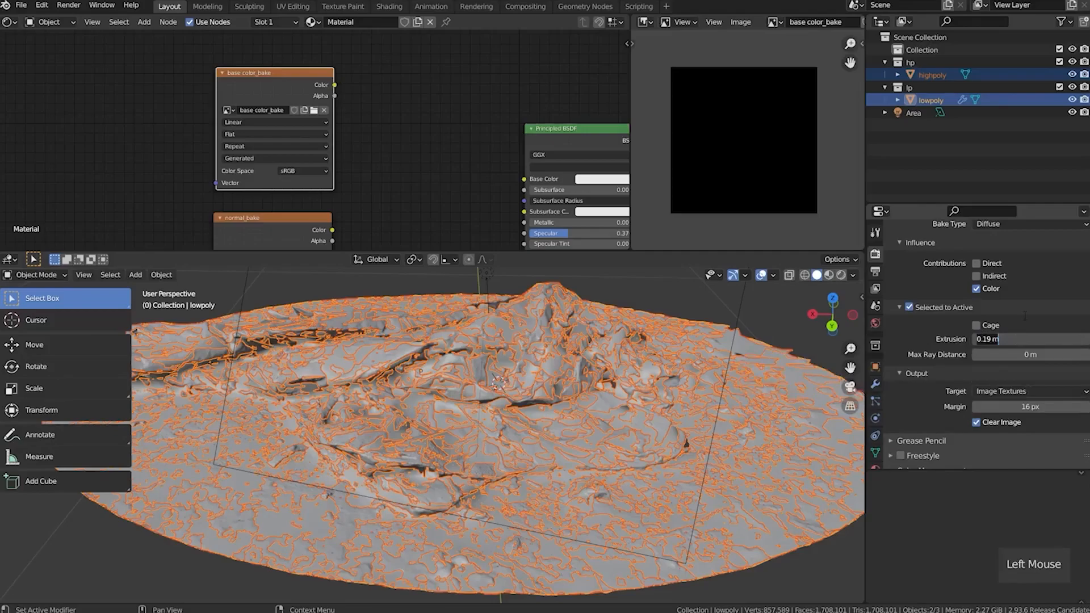
type("0.02")
key("Return")
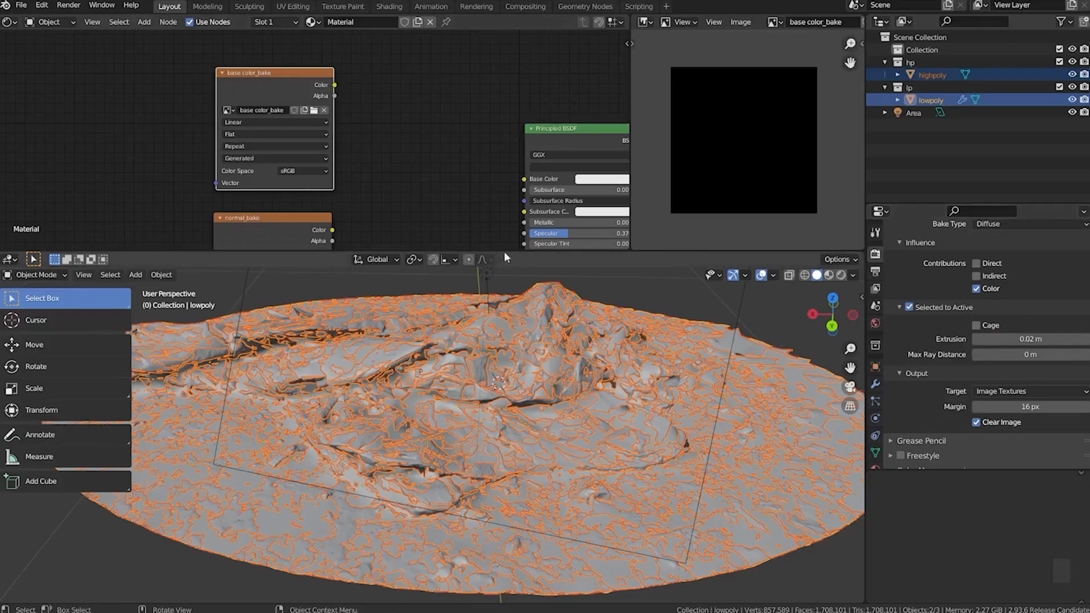
Hide lowpoly and examine the highpoly scan's surface colours in Material Preview shading
scroll(388, 178, "down", 4)
middle_click_drag(388, 175, 339, 140)
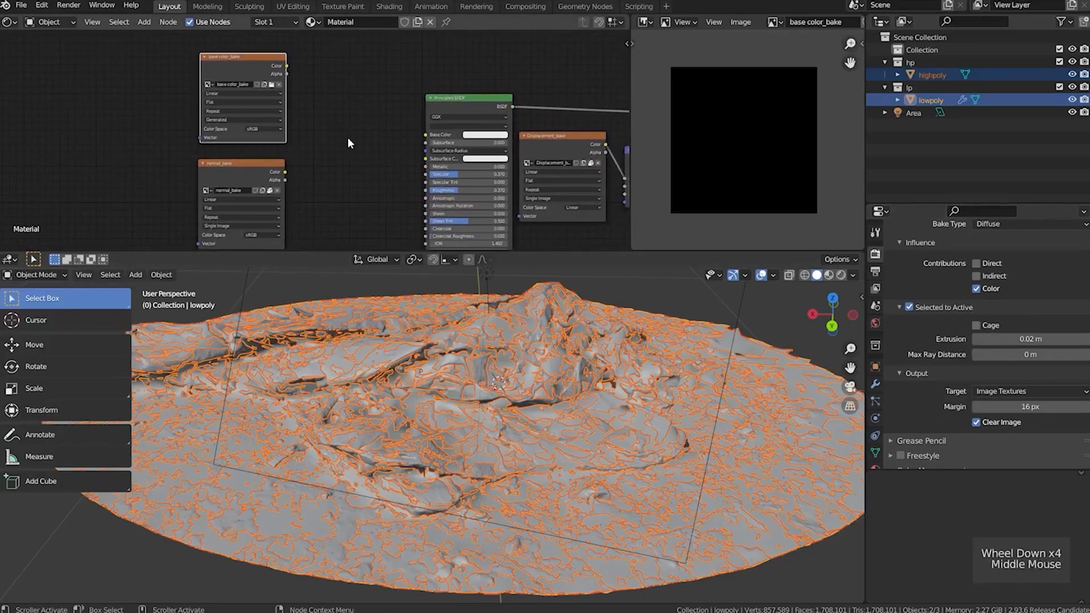
left_click(1072, 100)
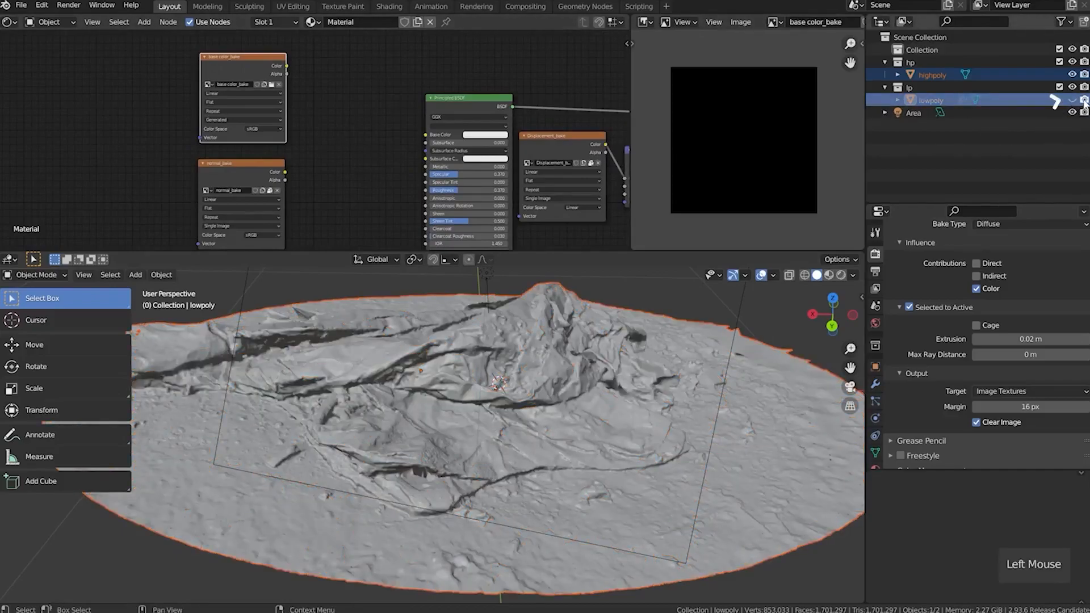
left_click(829, 275)
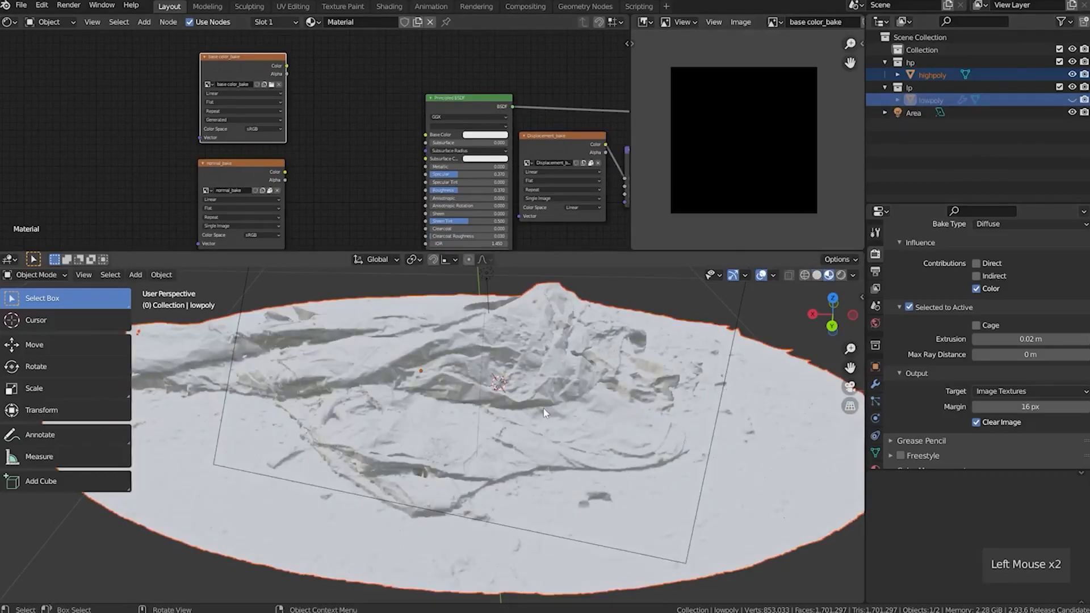
middle_click_drag(438, 420, 467, 424)
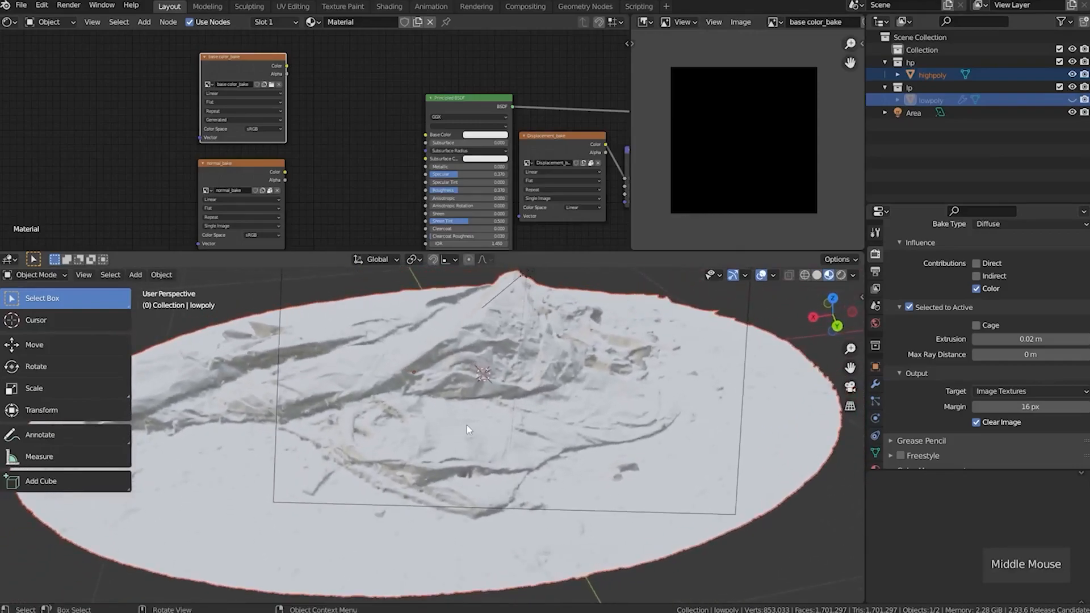
Select the highpoly scan to open its TextureAtlas_1001 material and display texture_1001.exr in the image editor
left_click(934, 74)
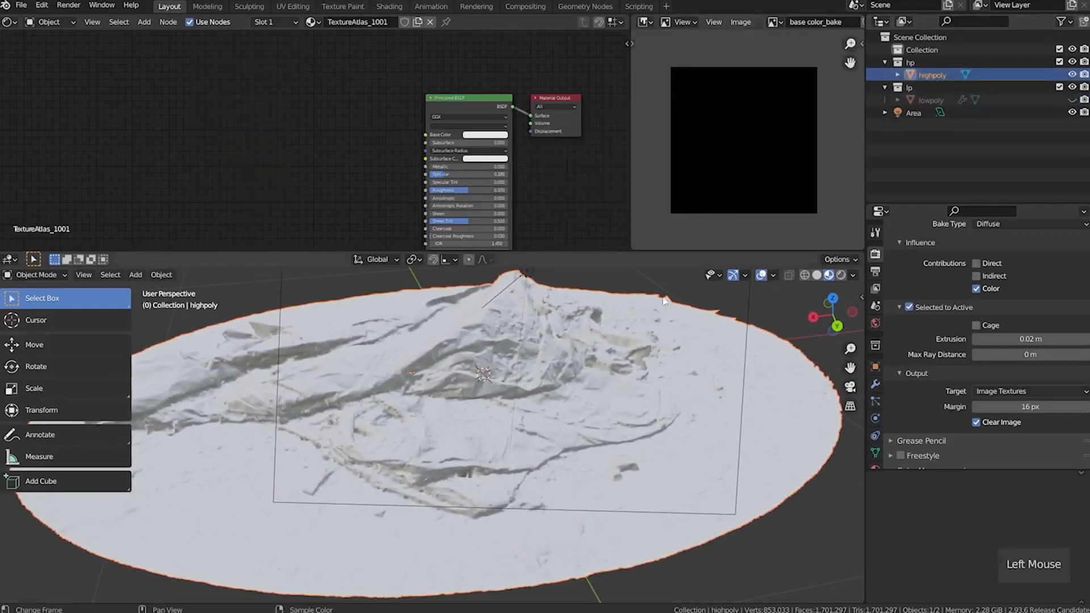
left_click(435, 467)
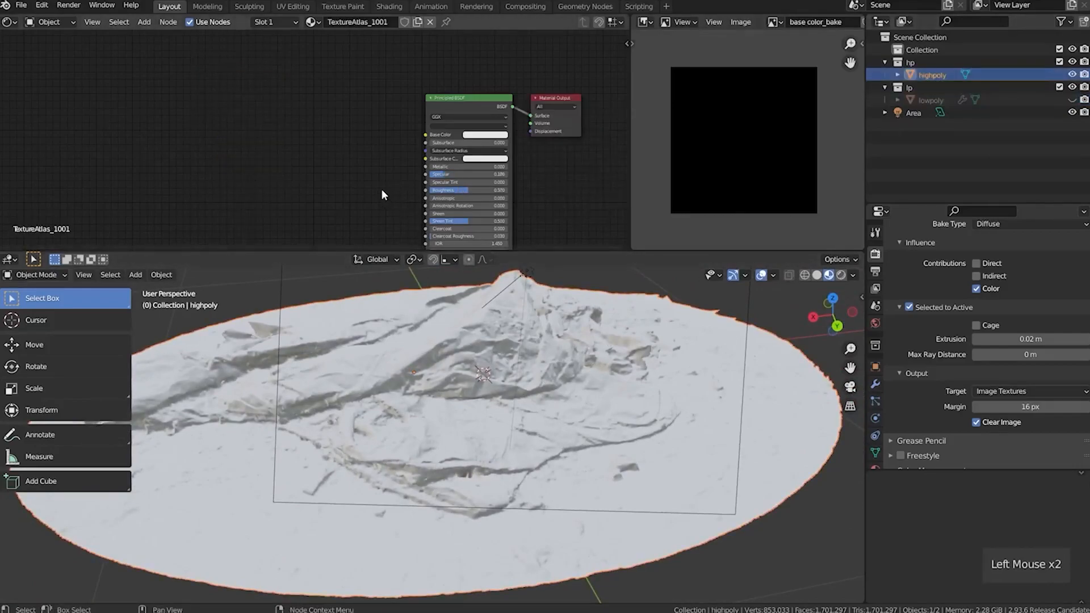
scroll(376, 182, "down", 1)
scroll(374, 182, "down", 1)
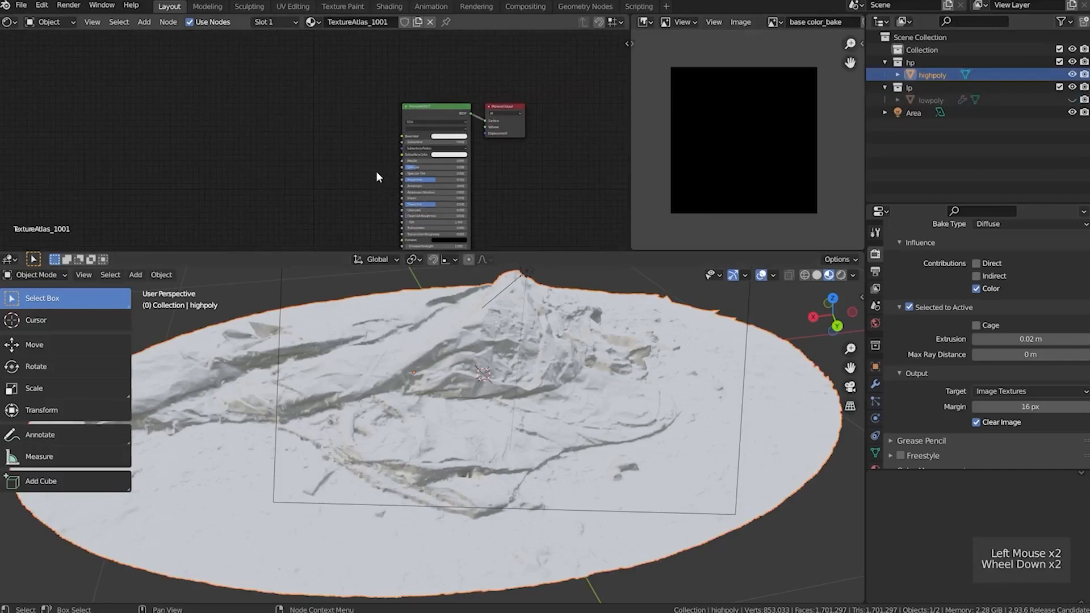
left_click(775, 22)
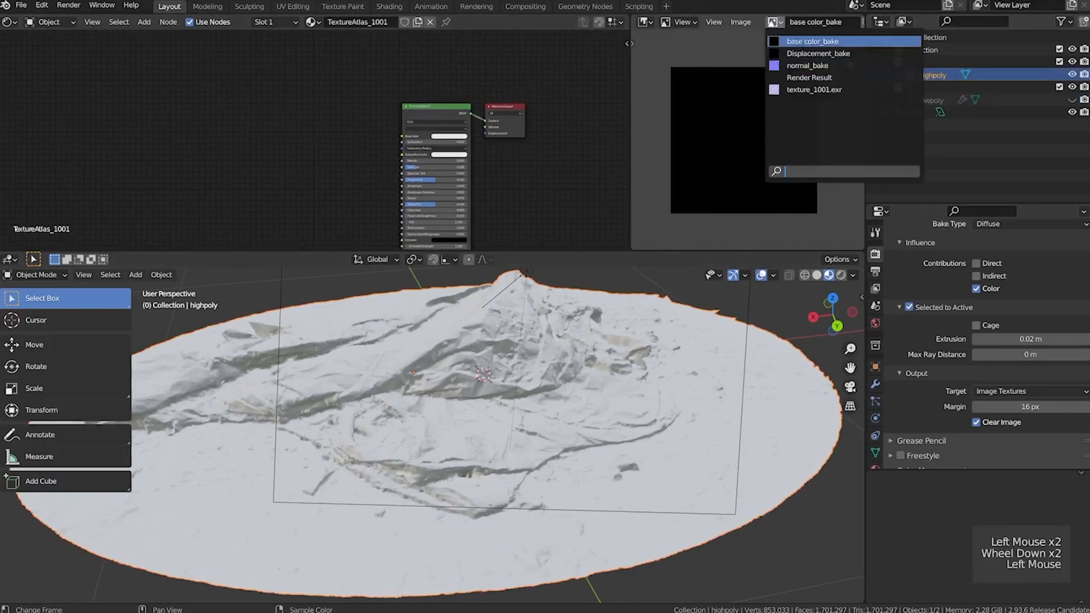
left_click(815, 89)
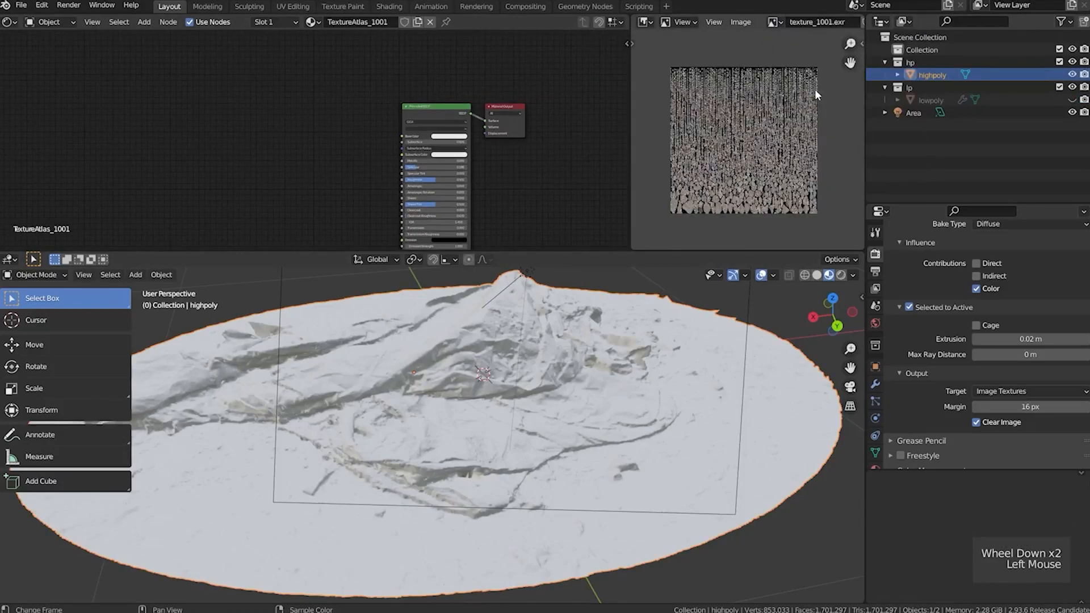
Add texture_1001.exr as an image texture node and connect its Color output to the Principled BSDF's Base Color
left_click(778, 22)
left_click(779, 22)
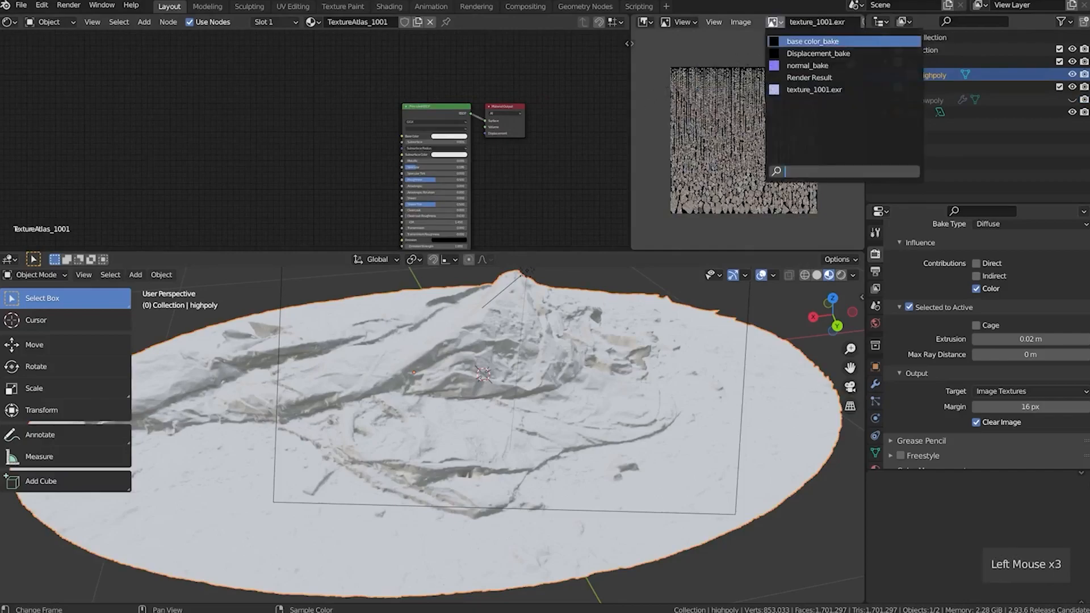
left_click(737, 73)
left_click_drag(736, 75, 285, 127)
scroll(321, 142, "up", 5)
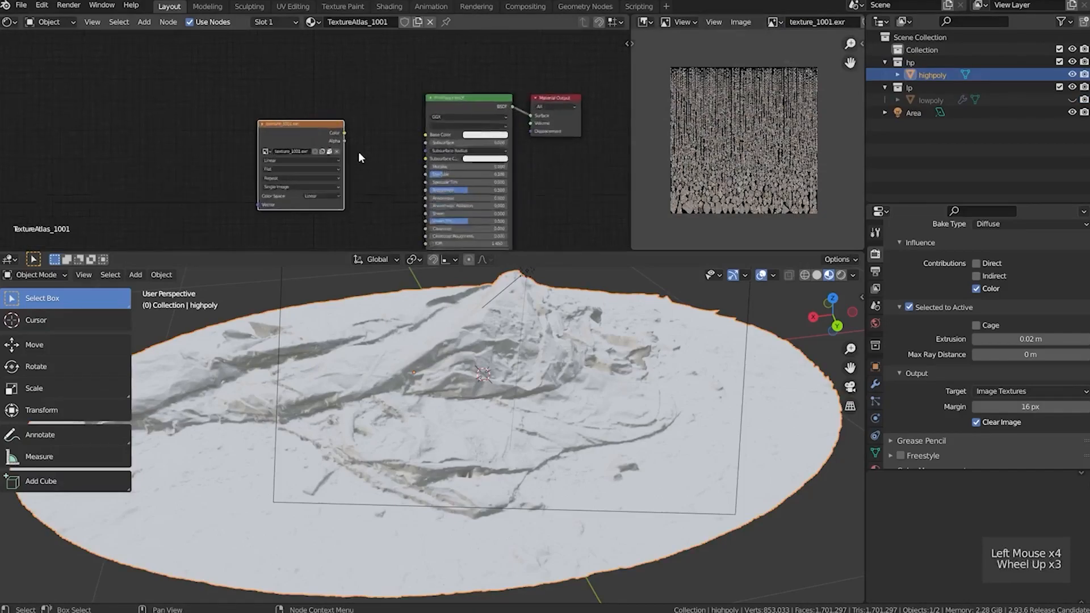
left_click_drag(356, 130, 466, 134)
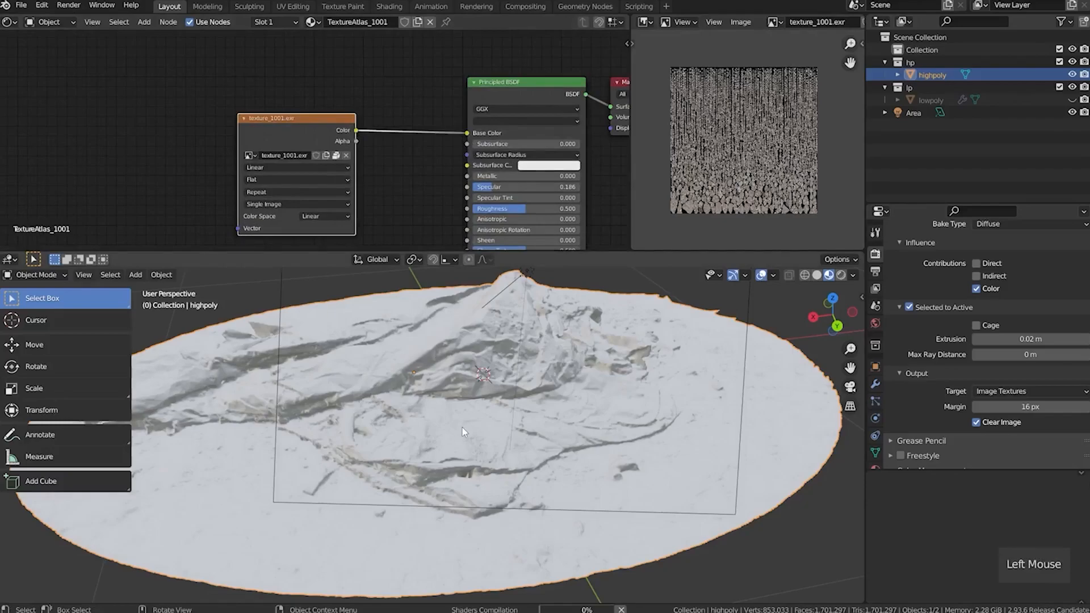
middle_click_drag(401, 437, 431, 427)
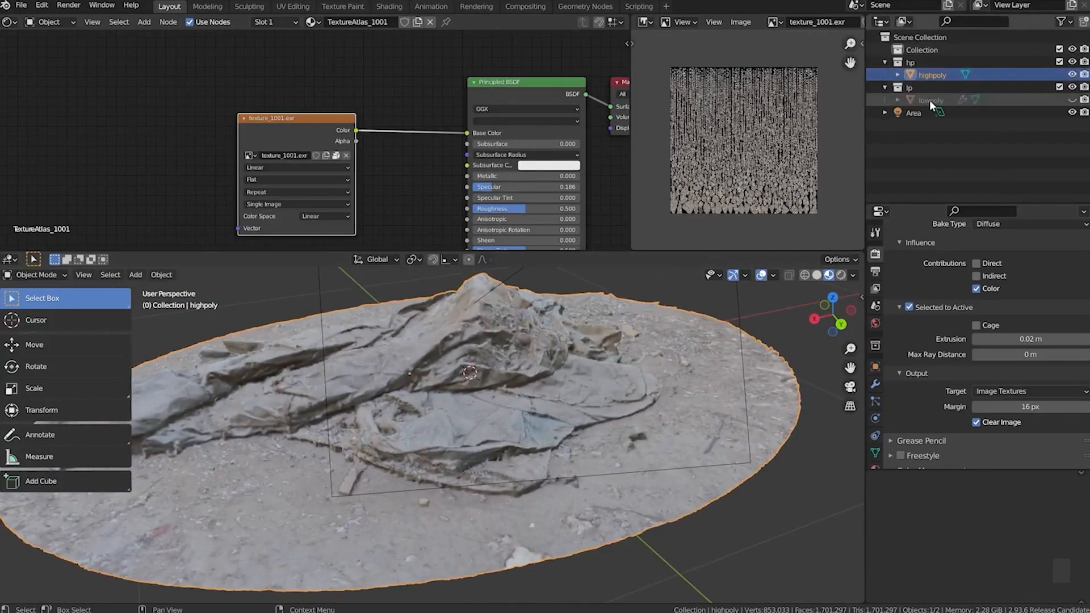
Unhide lowpoly and add it to the highpoly selection as the active object
left_click(1071, 100)
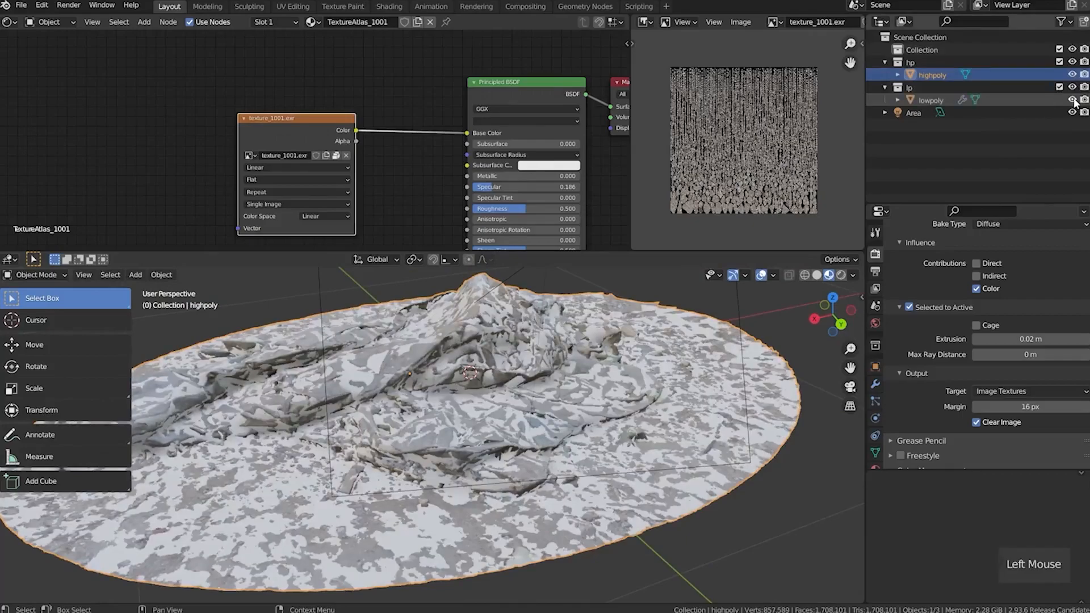
left_click(915, 98, "ctrl")
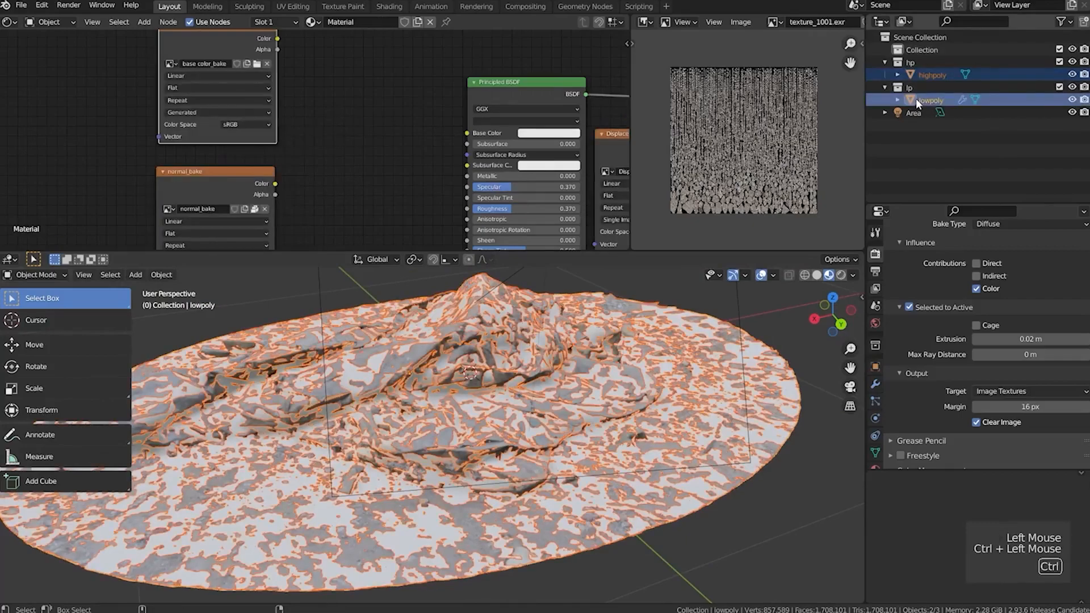
Hide highpoly and try to bake the Diffuse color into the base color_bake image node
left_click(1071, 75)
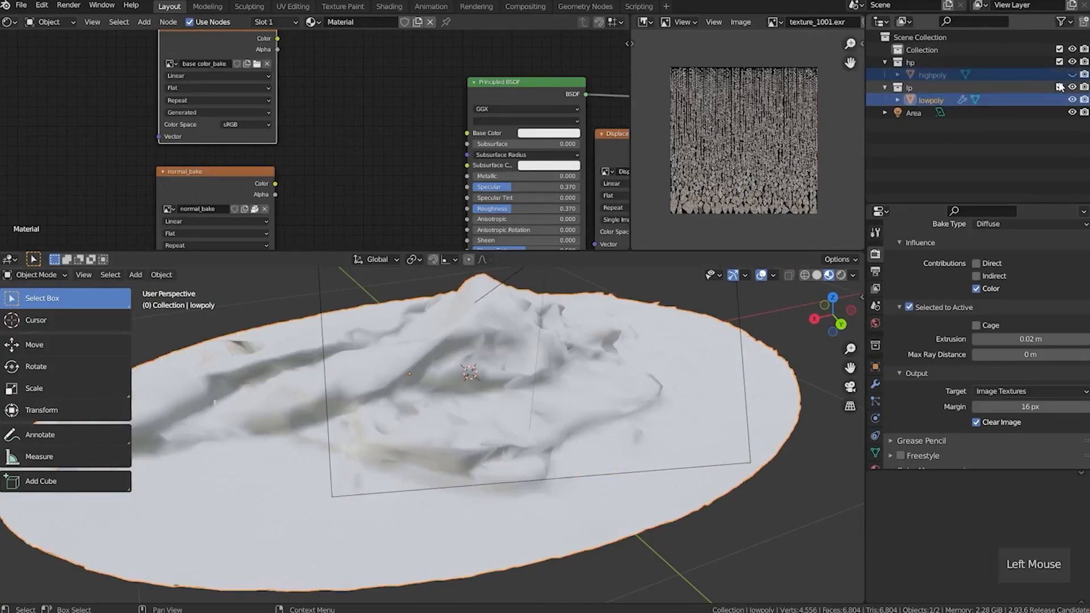
middle_click_drag(376, 117, 401, 179)
left_click_drag(257, 100, 260, 97)
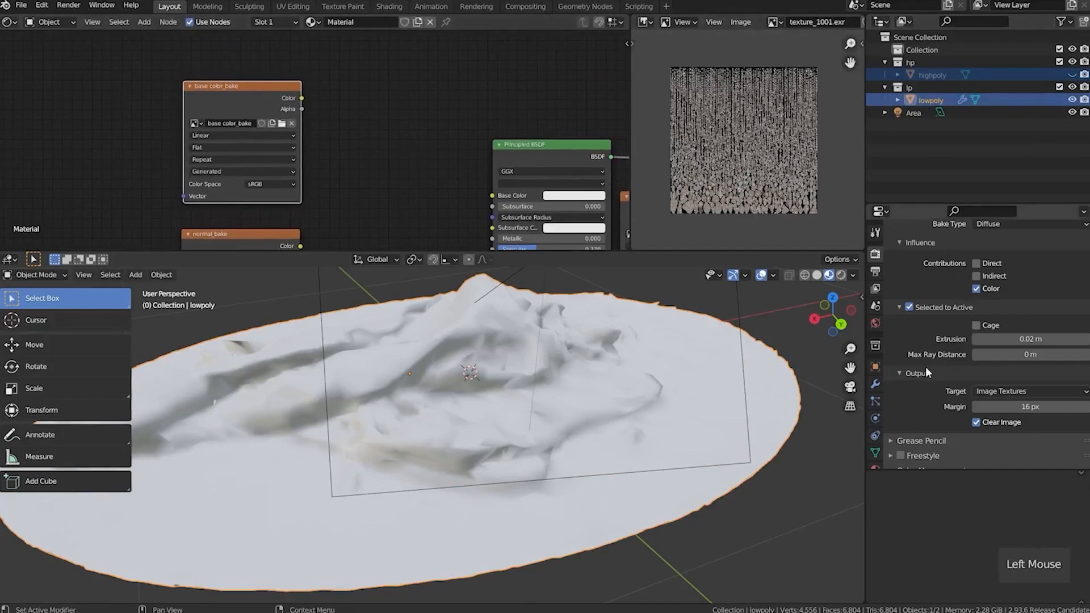
scroll(925, 373, "down", 1)
scroll(925, 369, "up", 3)
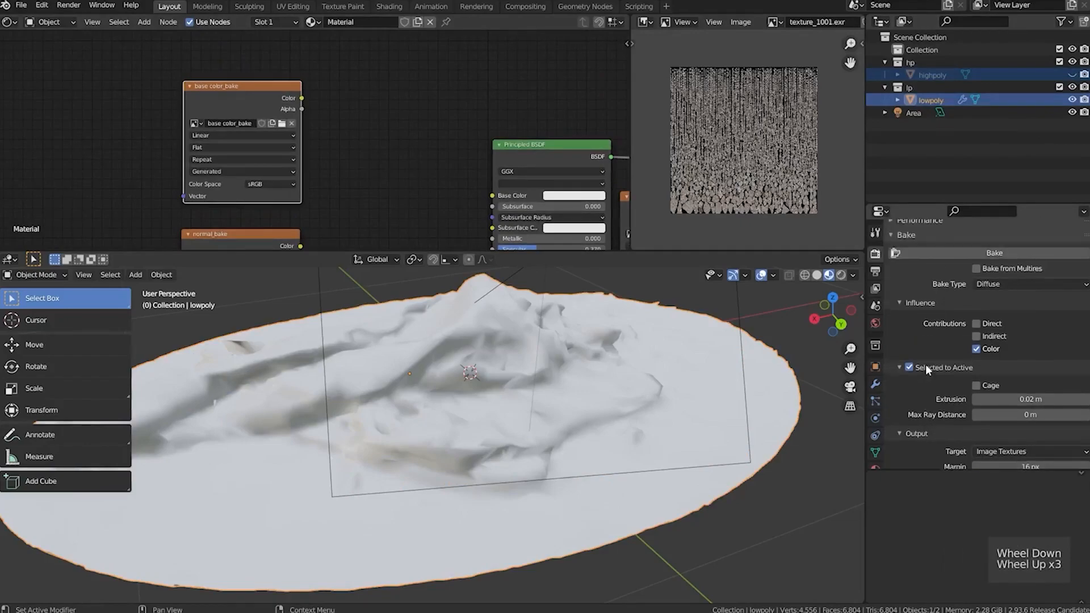
left_click(951, 253)
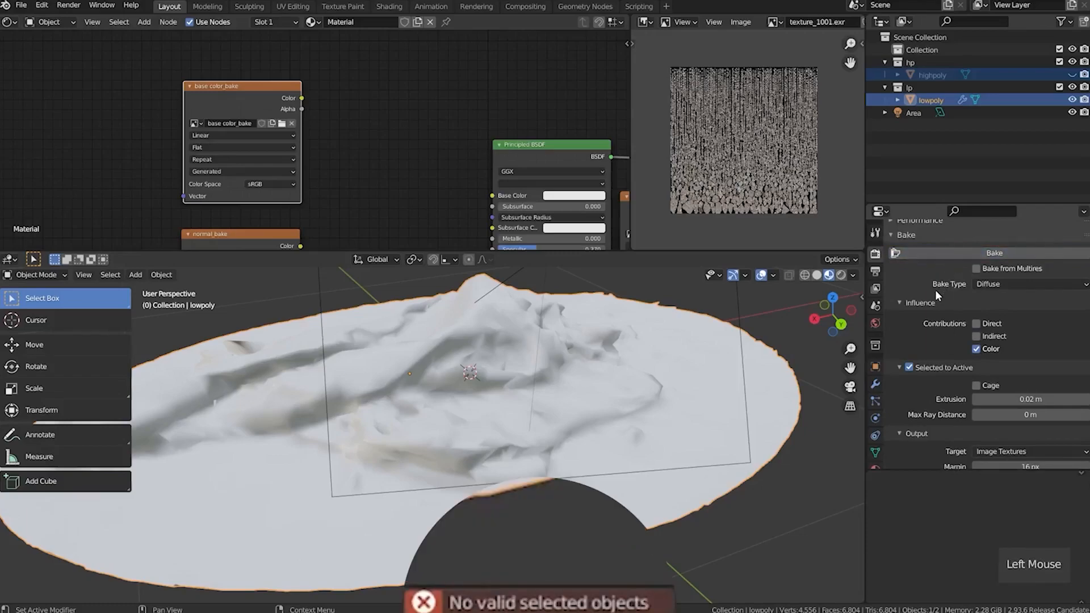
Unhide highpoly and reselect it together with lowpoly, keeping lowpoly as the active object
left_click(1072, 75)
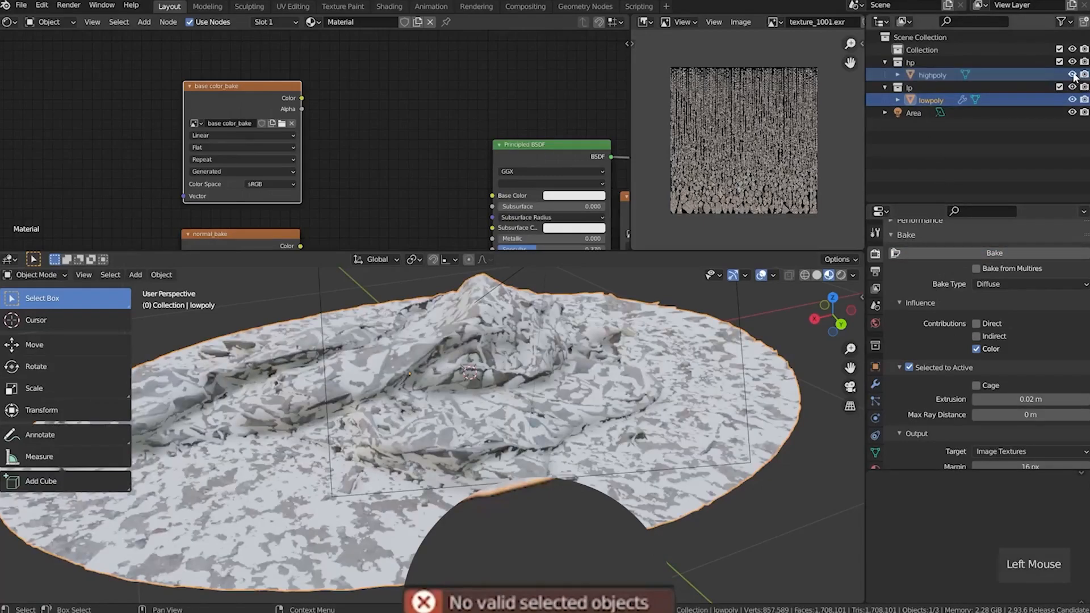
left_click(912, 72)
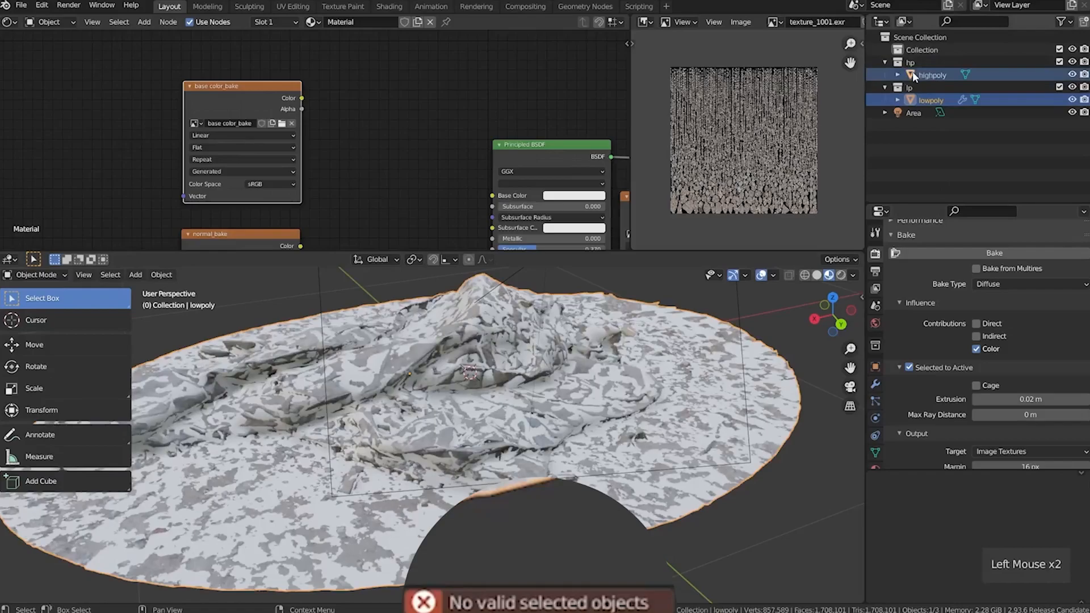
left_click(915, 101, "ctrl")
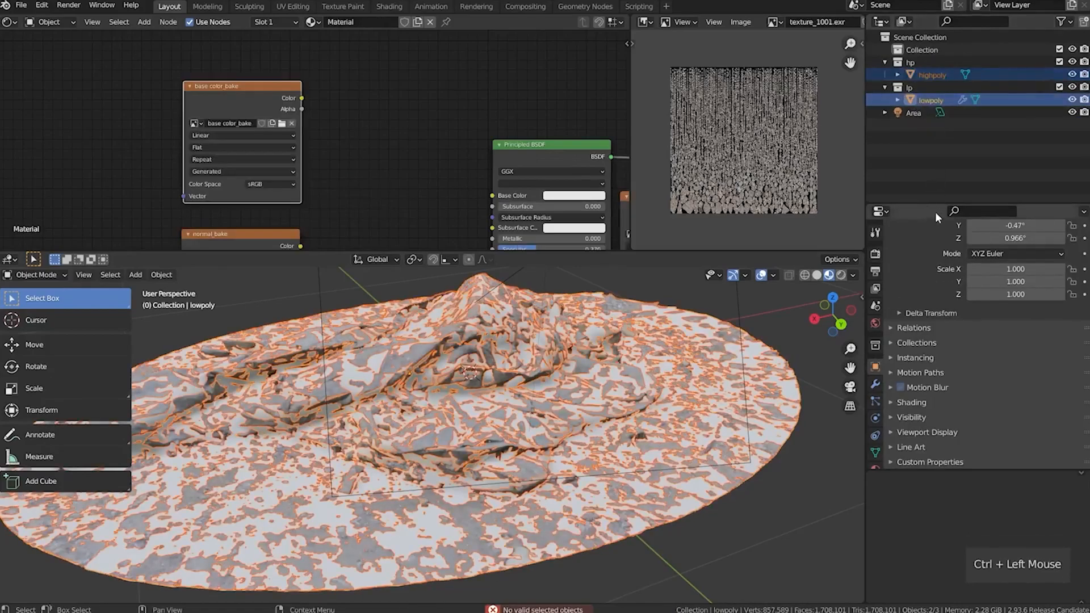
Start the Diffuse bake from highpoly to lowpoly and cancel it
left_click(876, 254)
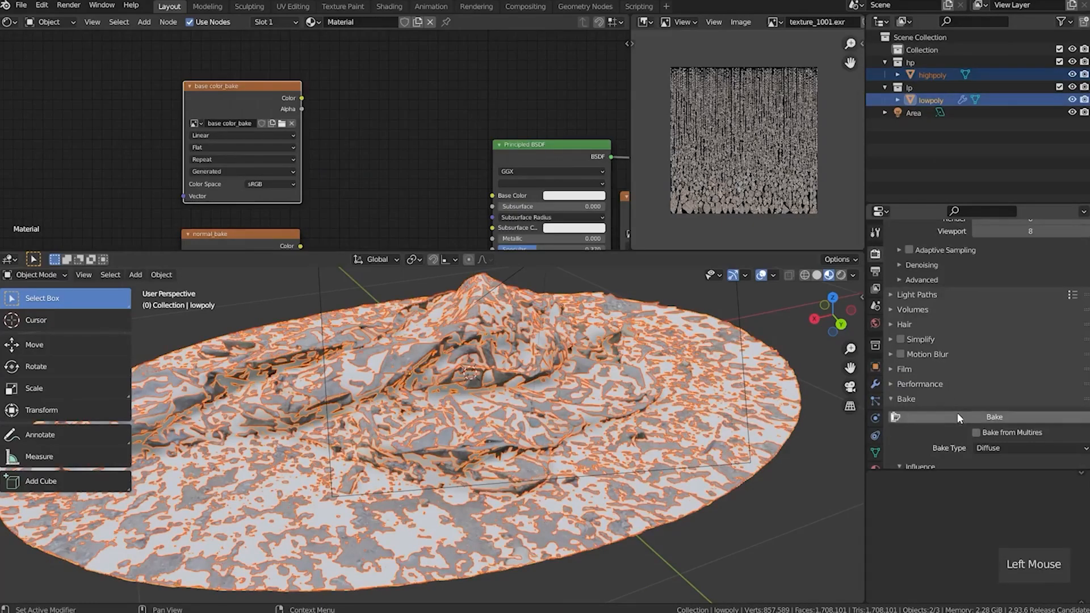
scroll(958, 413, "down", 3)
left_click(948, 303)
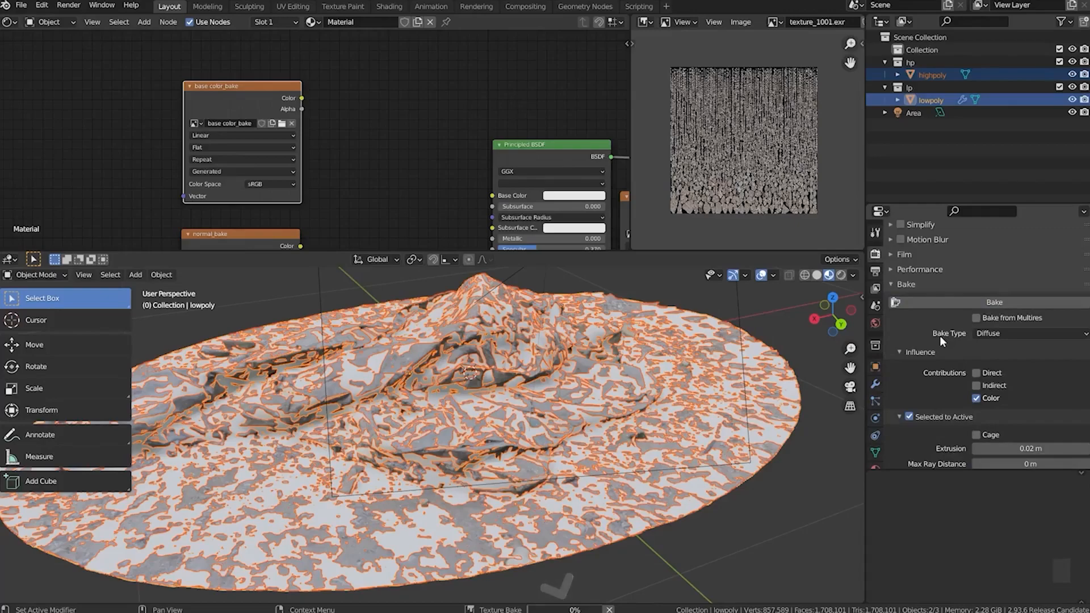
left_click(609, 609)
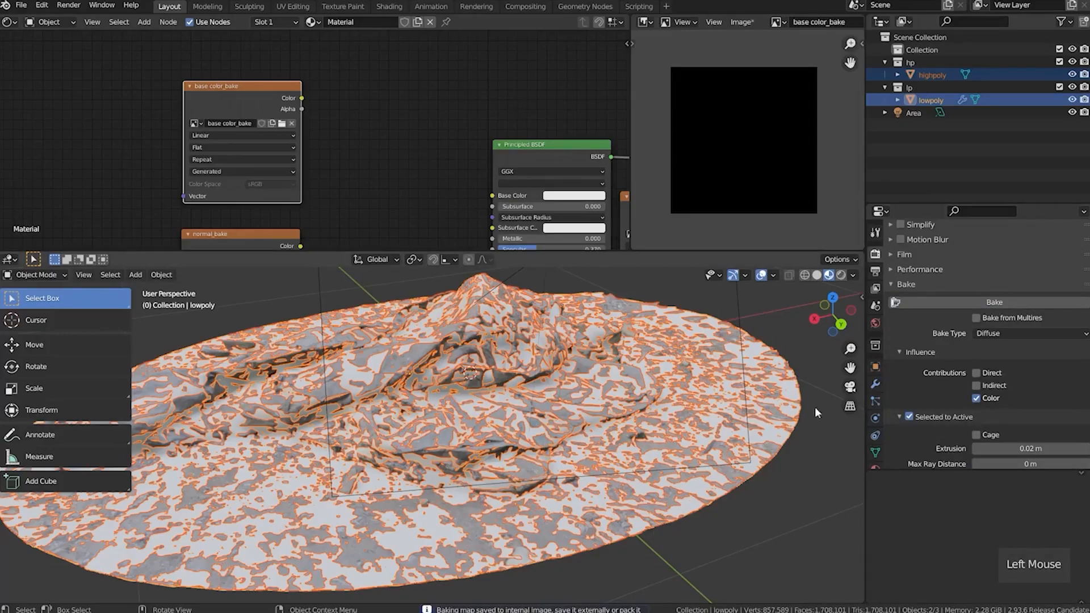
Disable lowpoly's Multires modifier in both the viewport and renders, and collapse its settings
left_click(875, 385)
left_click(1034, 251)
left_click(1044, 252)
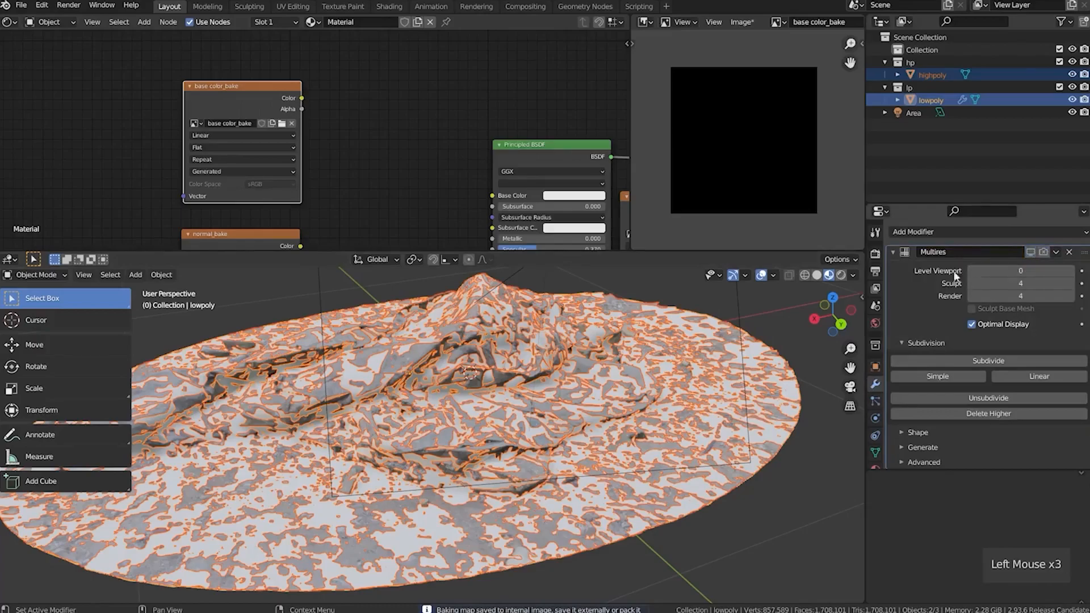
left_click(893, 252)
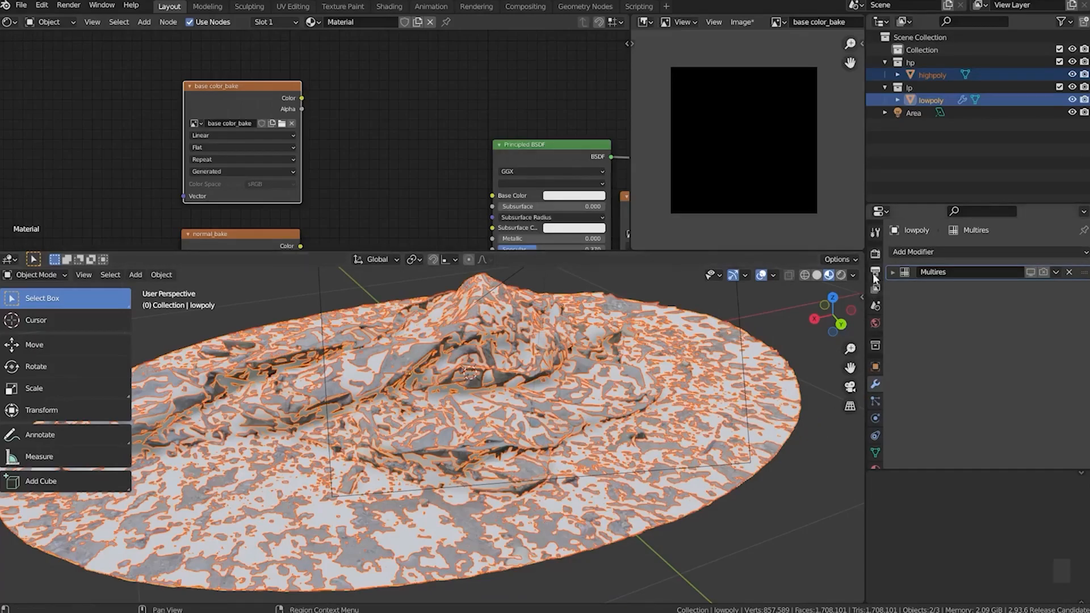
Bake highpoly's Diffuse color onto lowpoly's base color_bake image and pack the image into the file
left_click(876, 255)
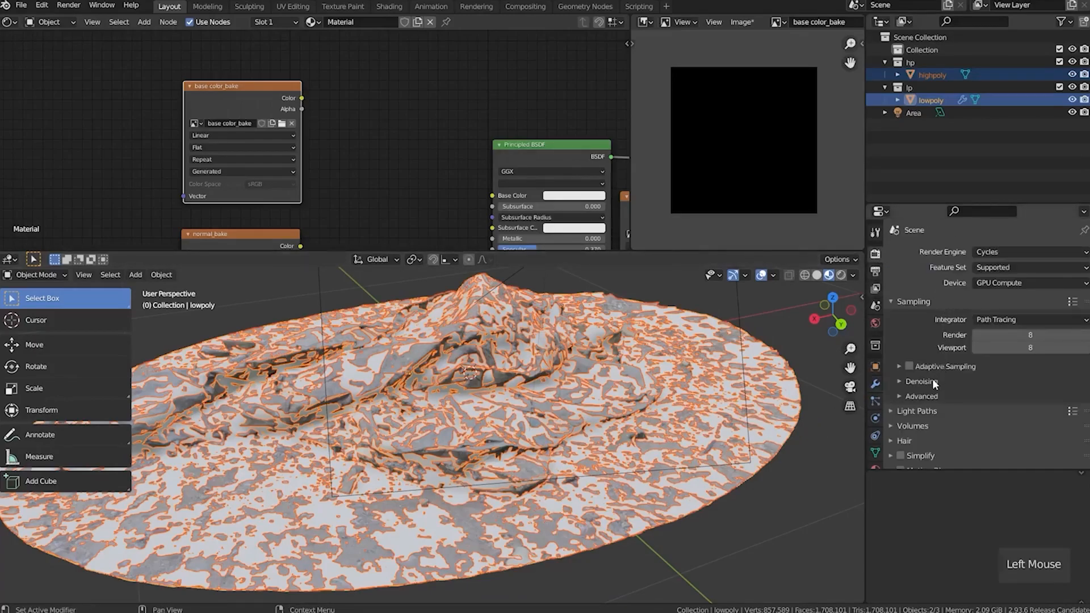
scroll(935, 378, "down", 7)
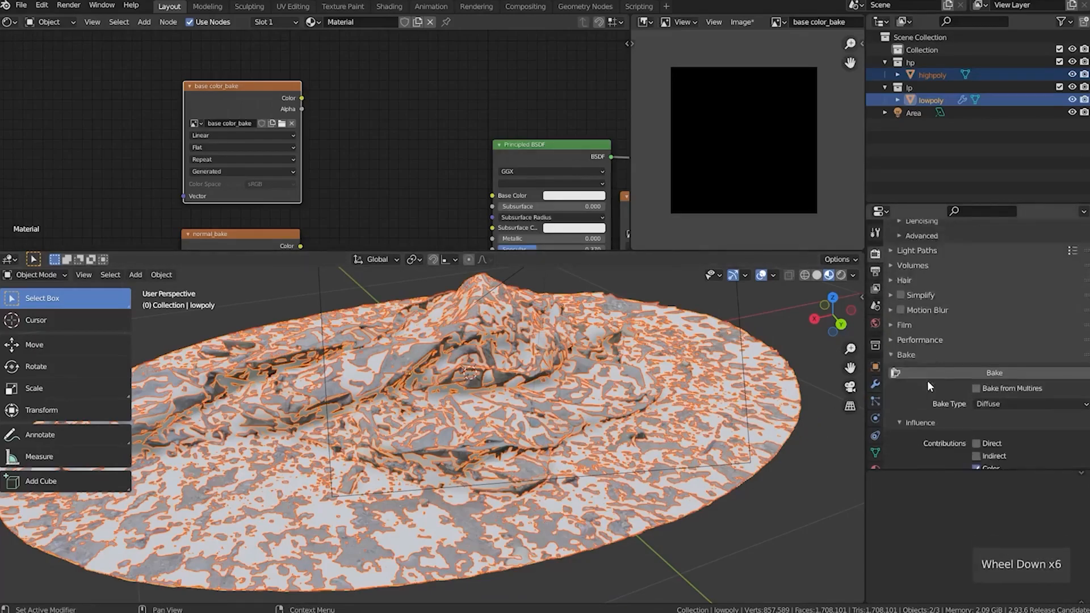
scroll(925, 381, "down", 2)
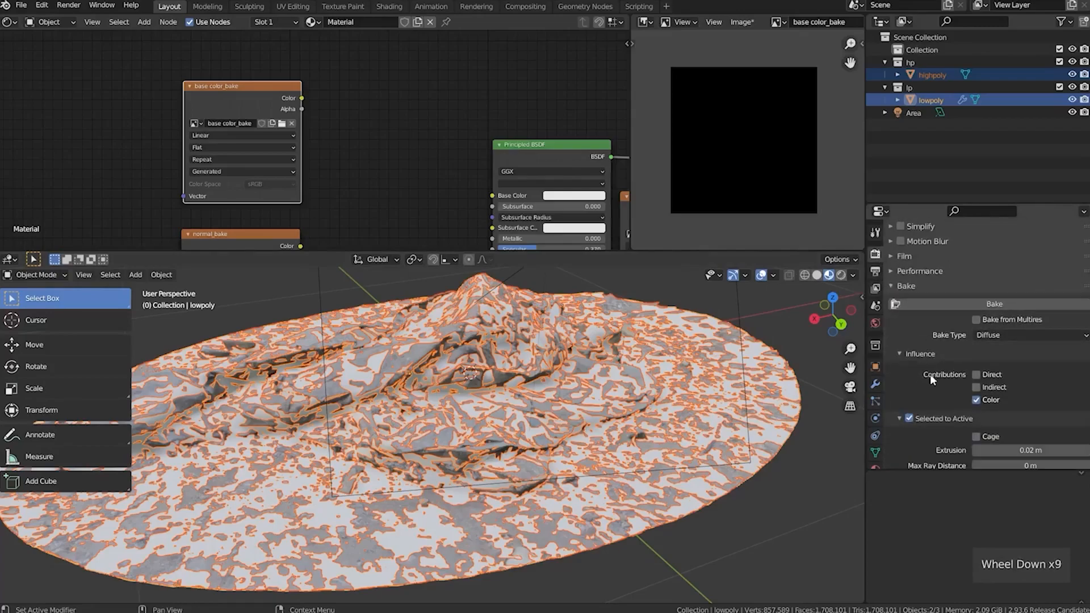
left_click(958, 302)
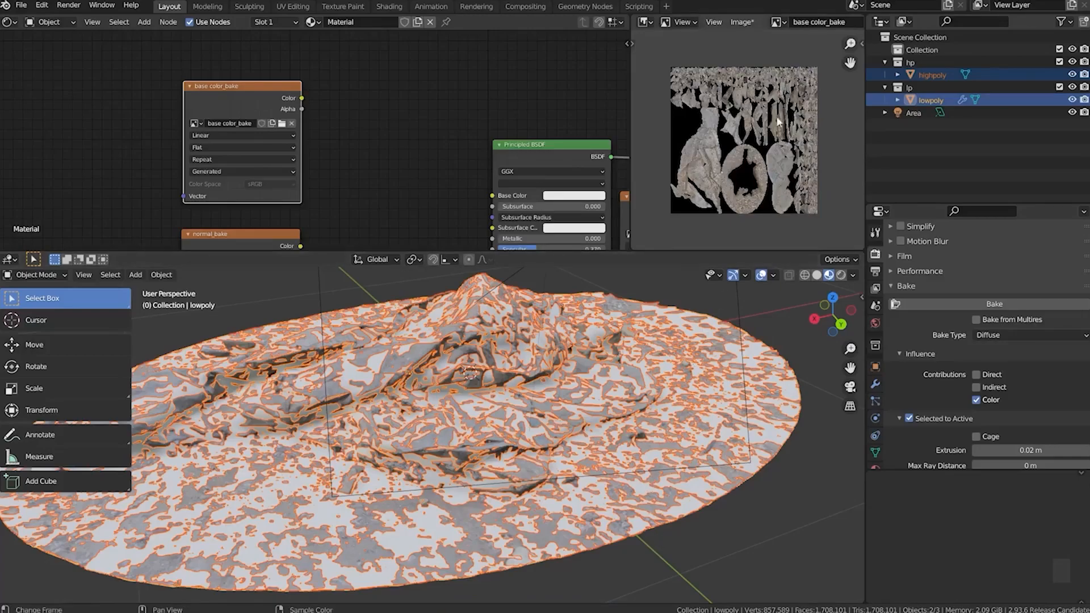
left_click(742, 22)
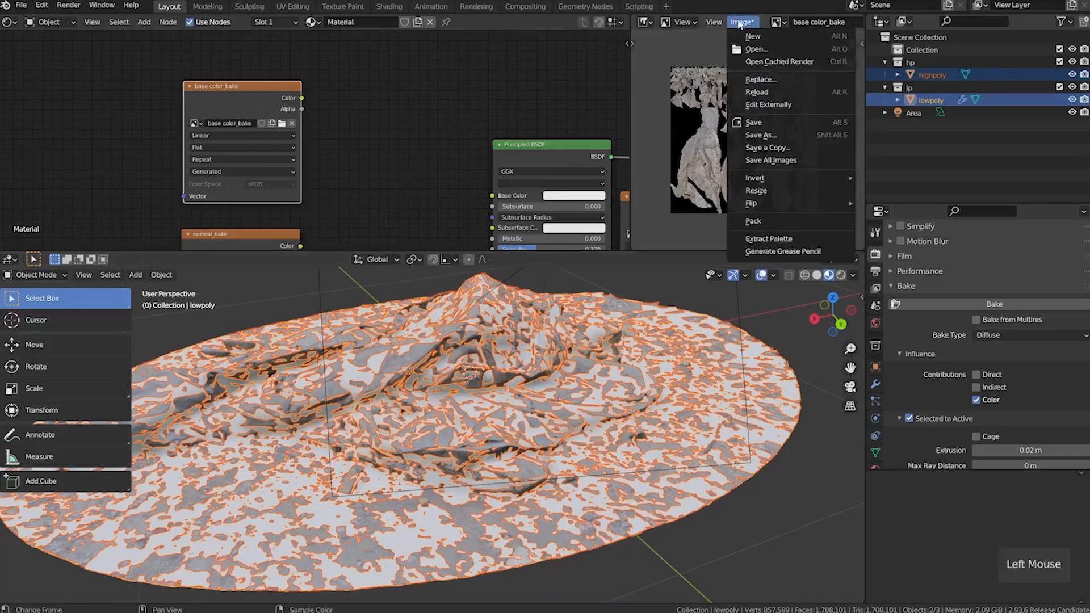
left_click(776, 223)
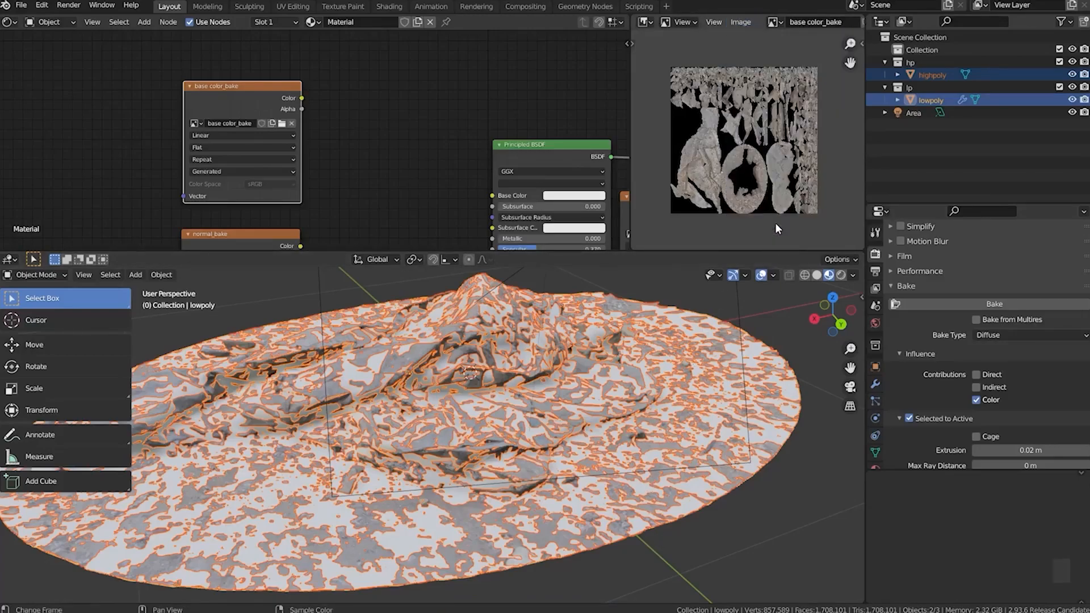
Connect the base color_bake node's Color output to the Principled BSDF's Base Color in lowpoly's material
left_click_drag(302, 98, 492, 205)
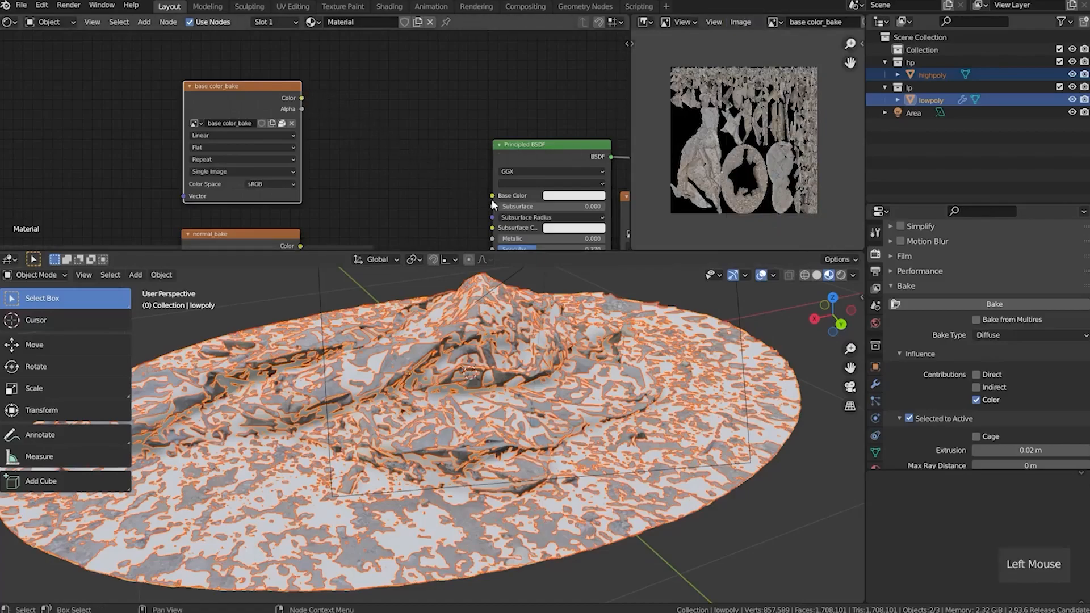
left_click_drag(301, 100, 493, 195)
middle_click_drag(407, 214, 389, 118)
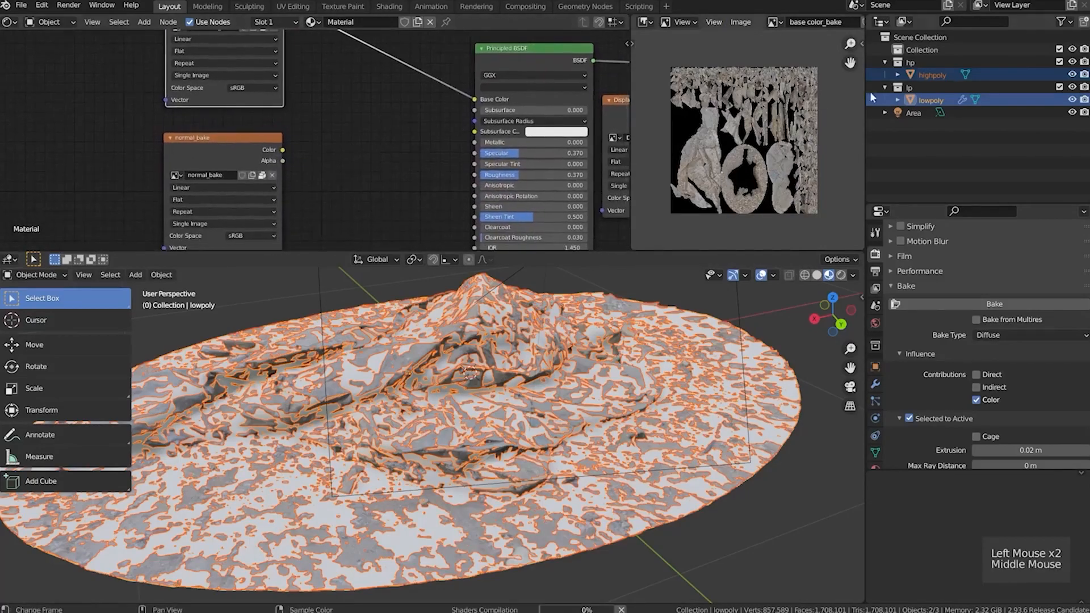
Hide highpoly and inspect the baked base color on lowpoly from several sides
left_click(1072, 74)
left_click(1072, 74)
middle_click_drag(341, 429, 678, 457)
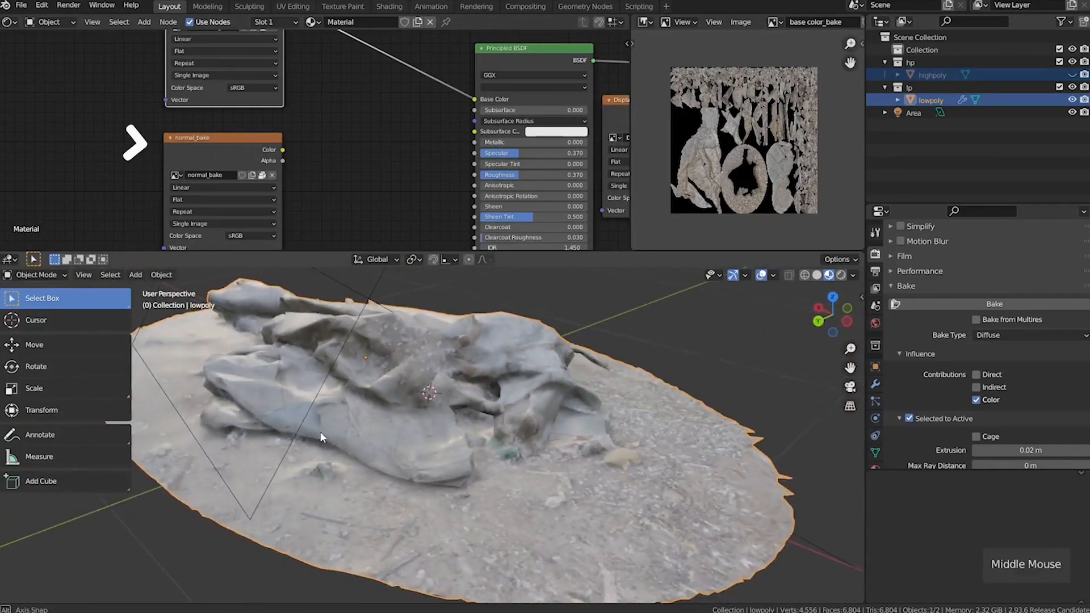
middle_click_drag(320, 431, 433, 443)
Add a Normal Map node beside the normal_bake texture and set that texture's color space to Non-Color
middle_click_drag(355, 204, 350, 165)
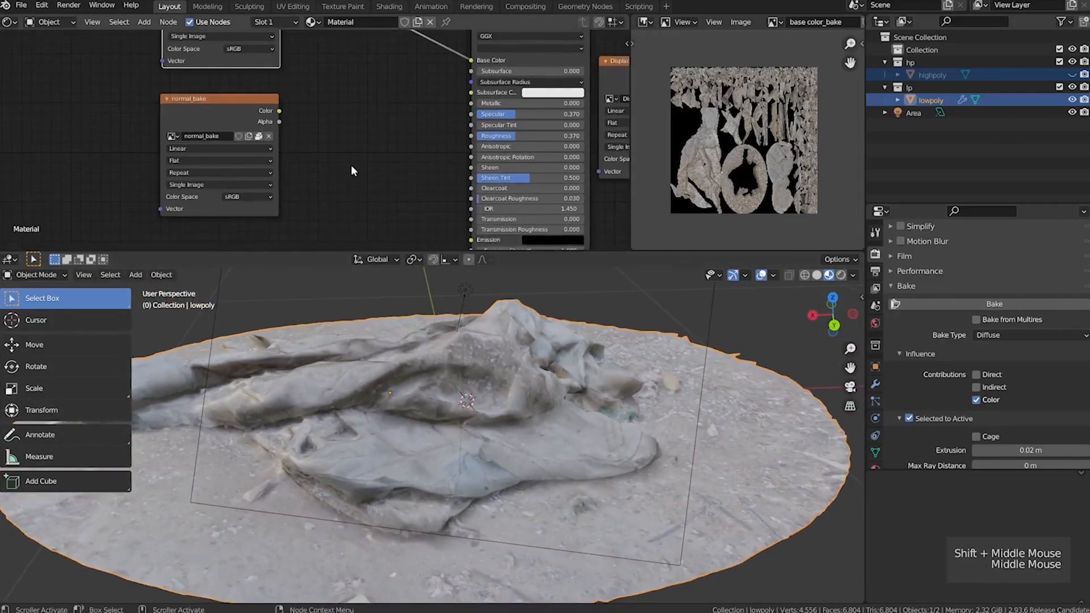
key("shift+a")
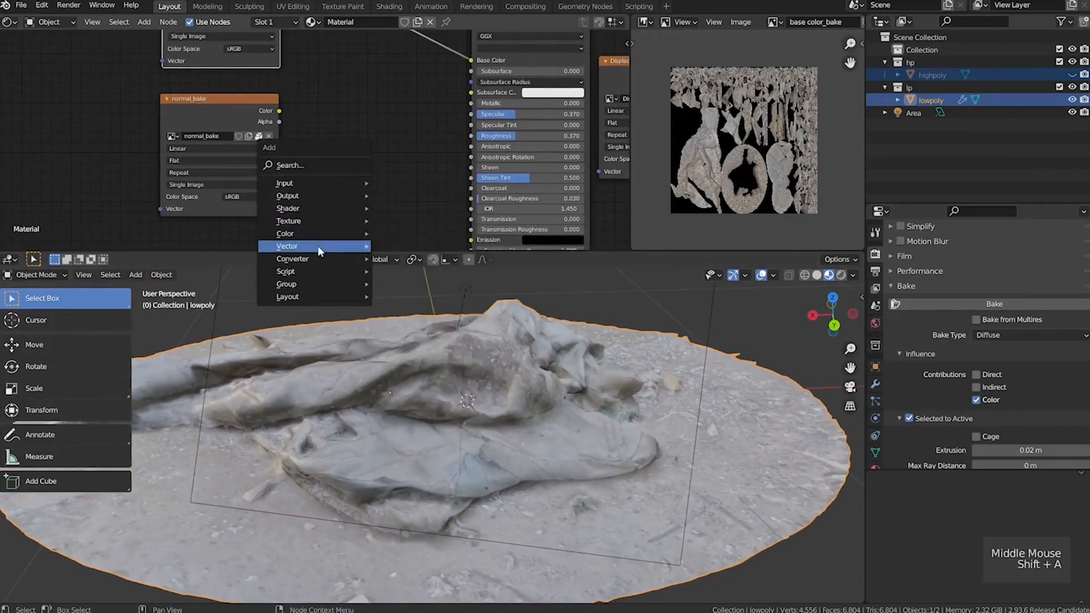
mouse_move(320, 250)
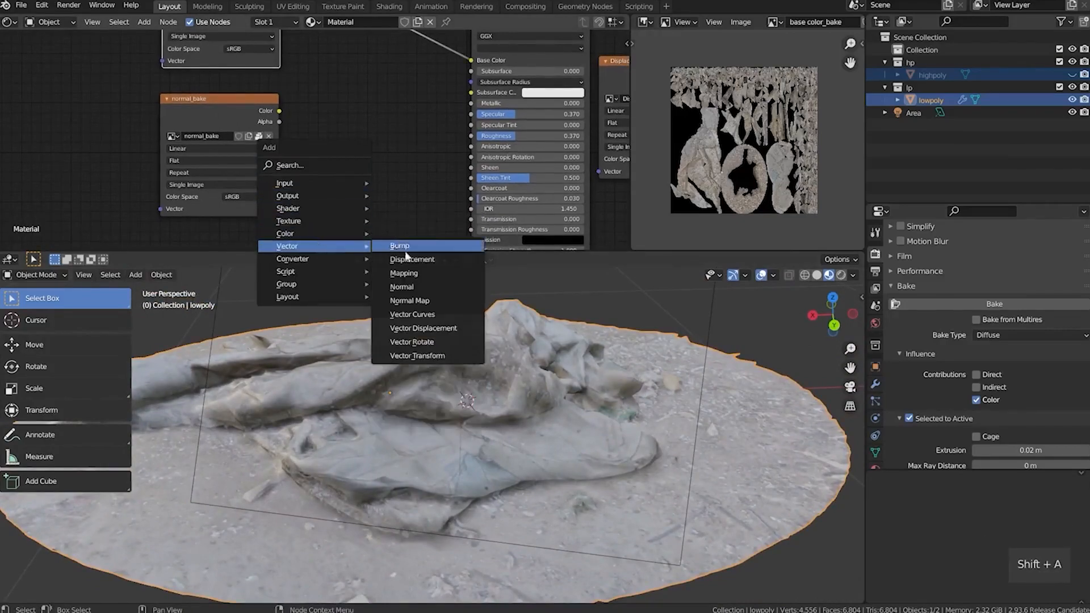
left_click(419, 300)
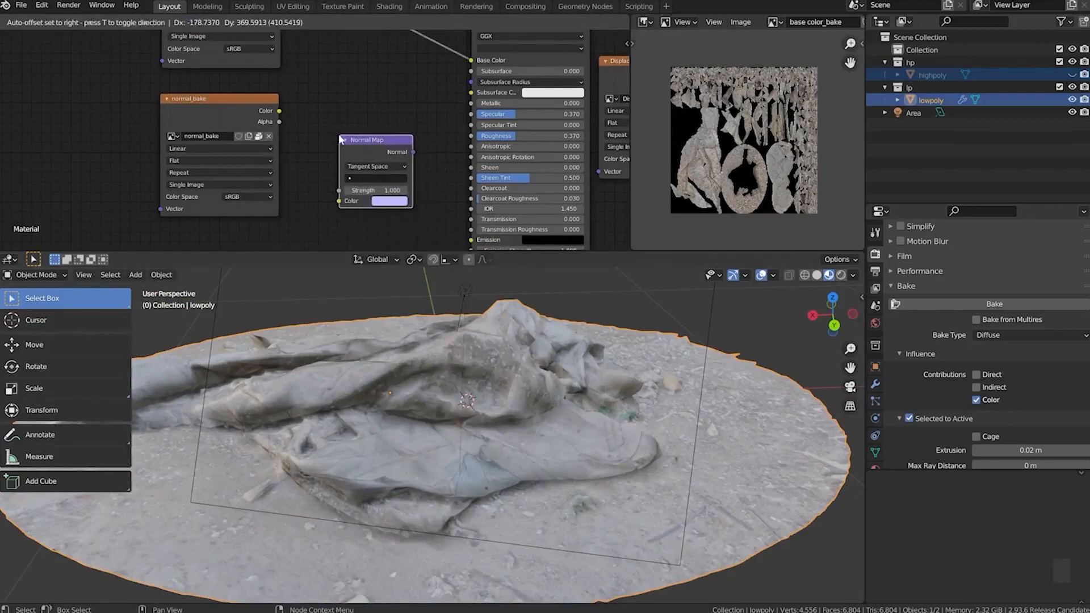
left_click(328, 136)
left_click(243, 195)
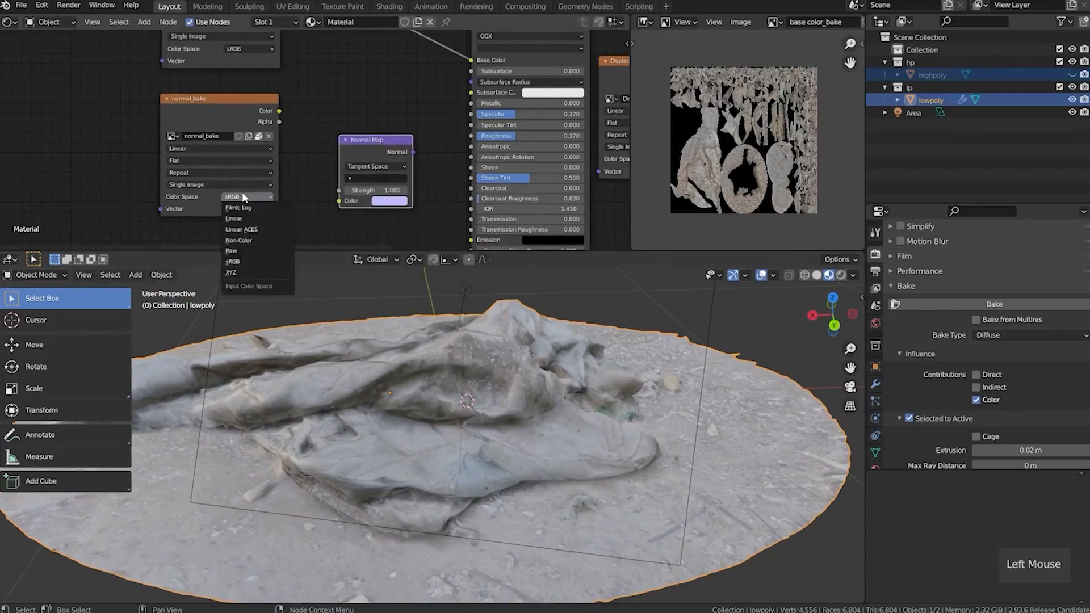
left_click(248, 245)
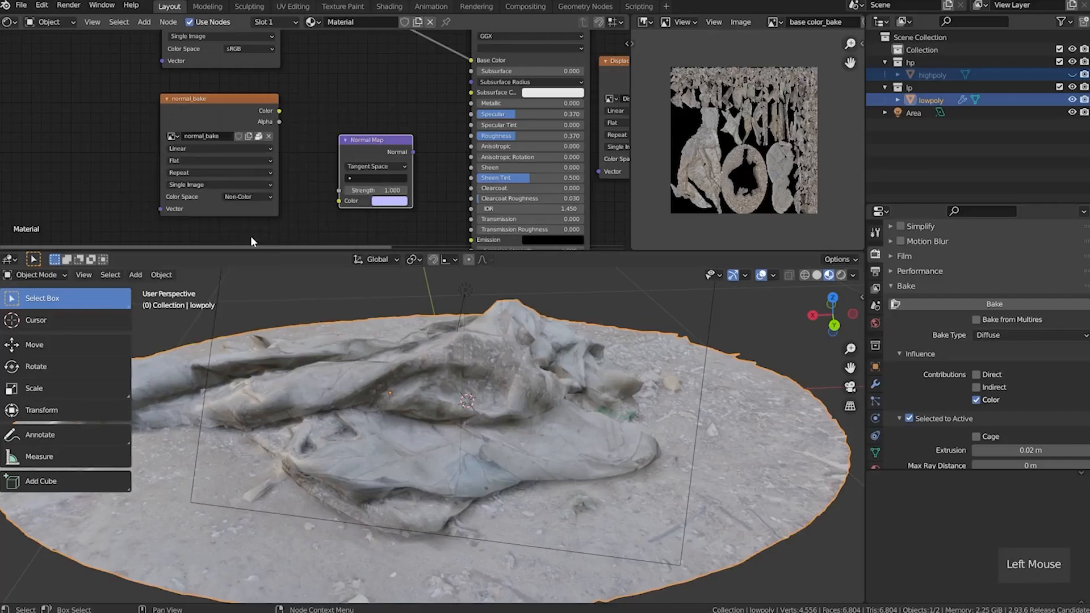
Connect normal_bake's Color through the Normal Map node to the Principled BSDF's Normal input and check lowpoly from another side
left_click_drag(279, 111, 312, 156)
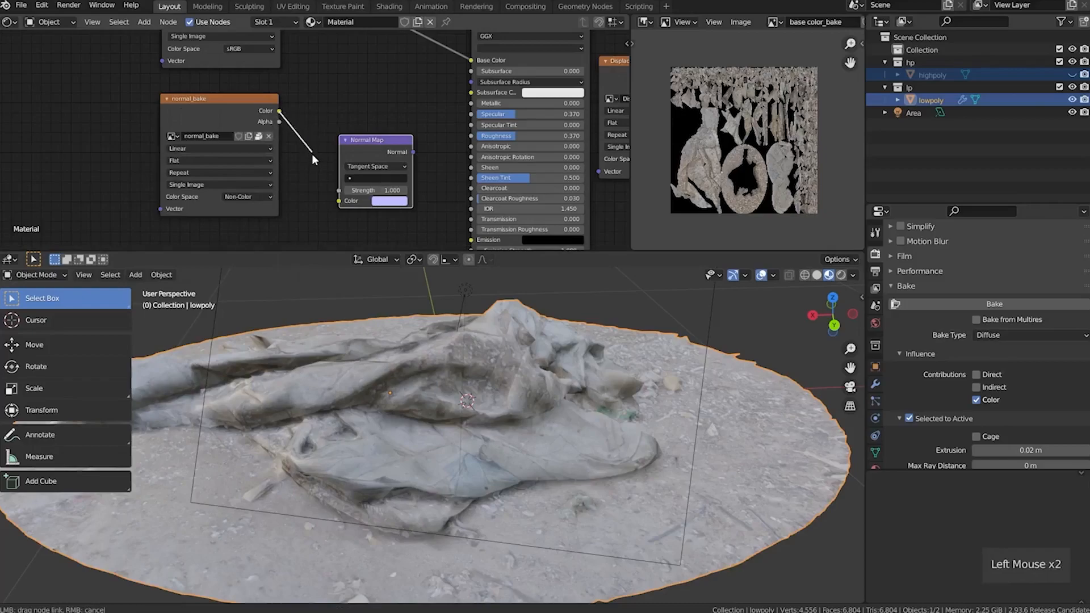
left_click_drag(340, 200, 339, 201)
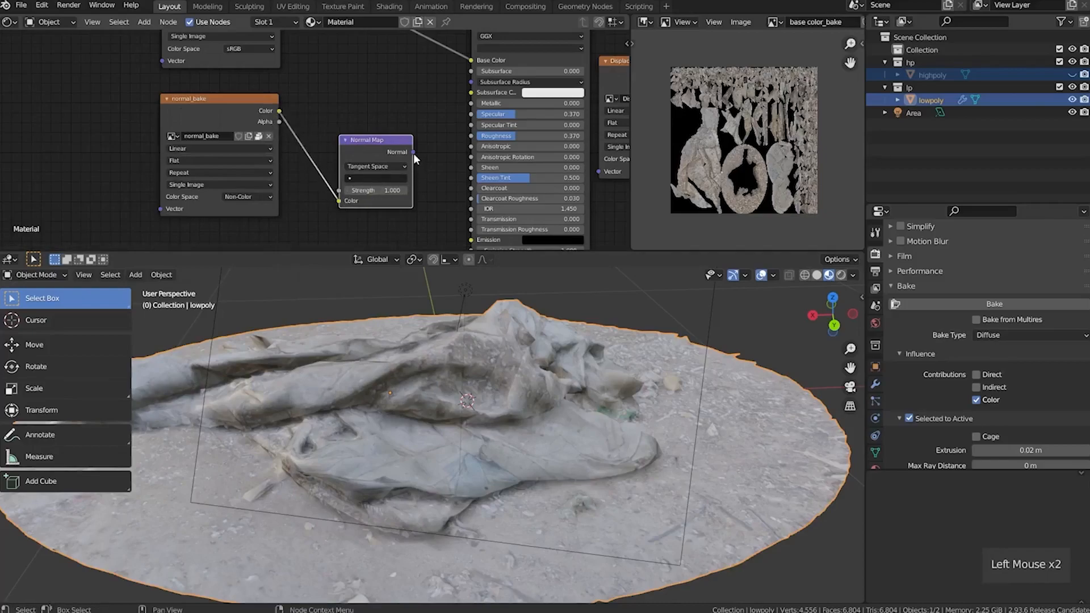
middle_click_drag(436, 179, 406, 148)
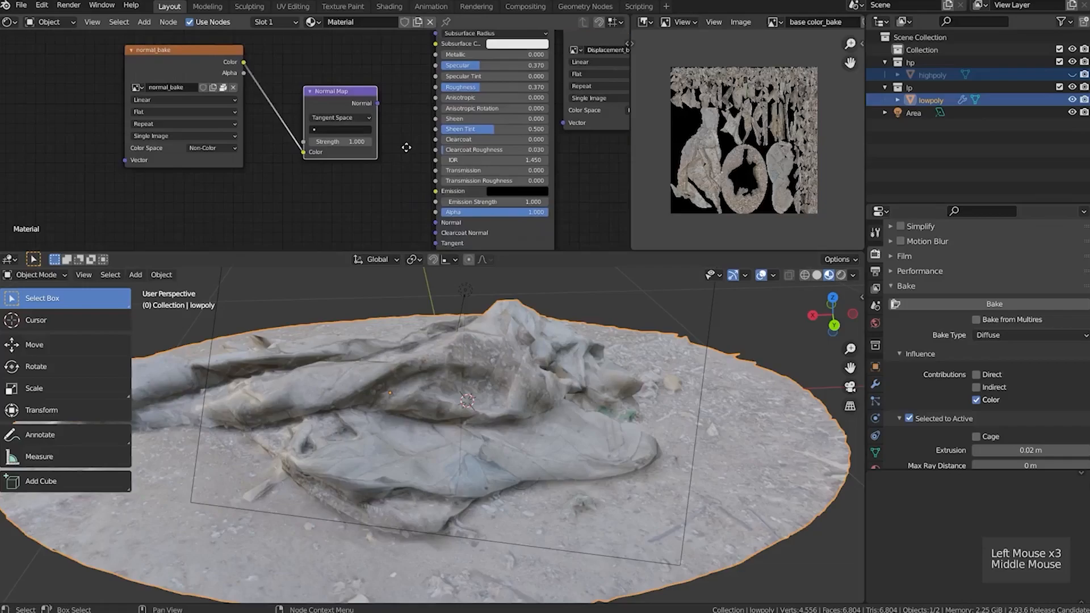
left_click_drag(378, 101, 436, 222)
middle_click_drag(436, 222, 442, 228)
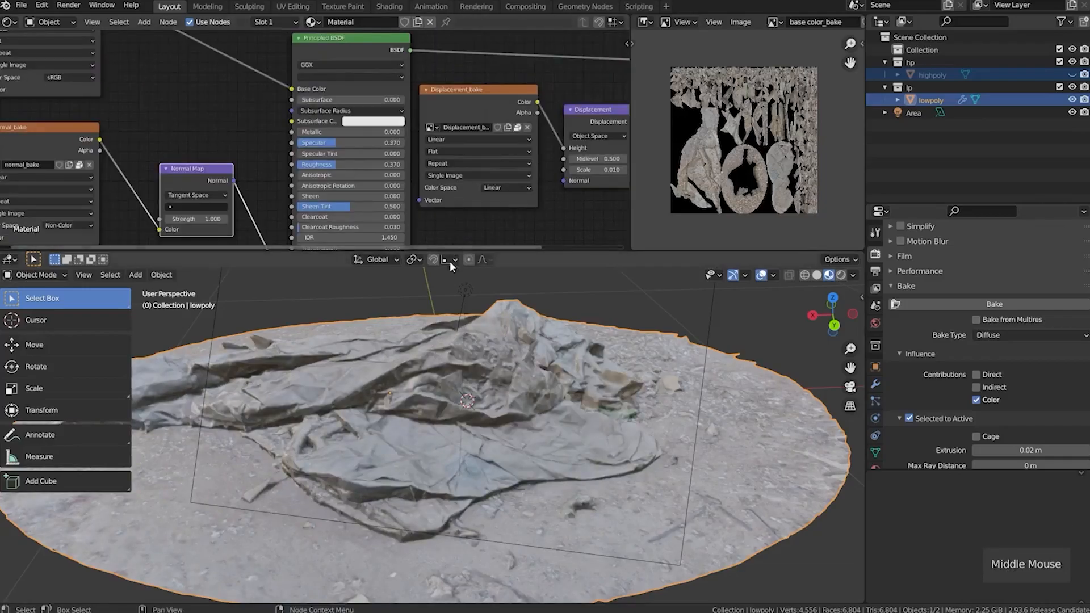
middle_click_drag(362, 424, 590, 419)
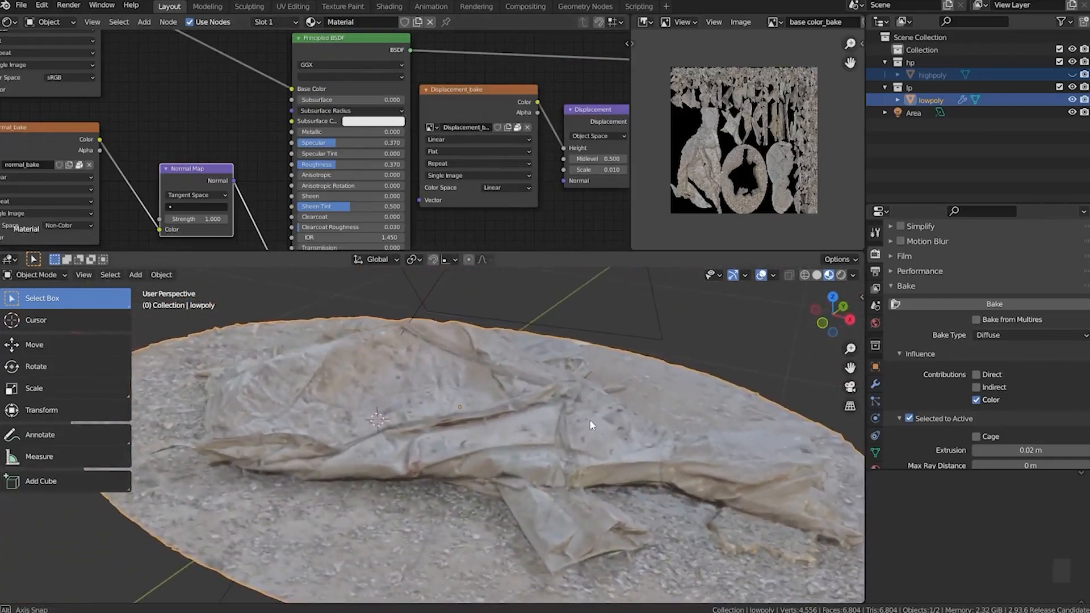
Connect the Displacement node's output to the Material Output's Displacement input and space out the neighbouring nodes
scroll(472, 185, "down", 4)
middle_click_drag(479, 198, 448, 202)
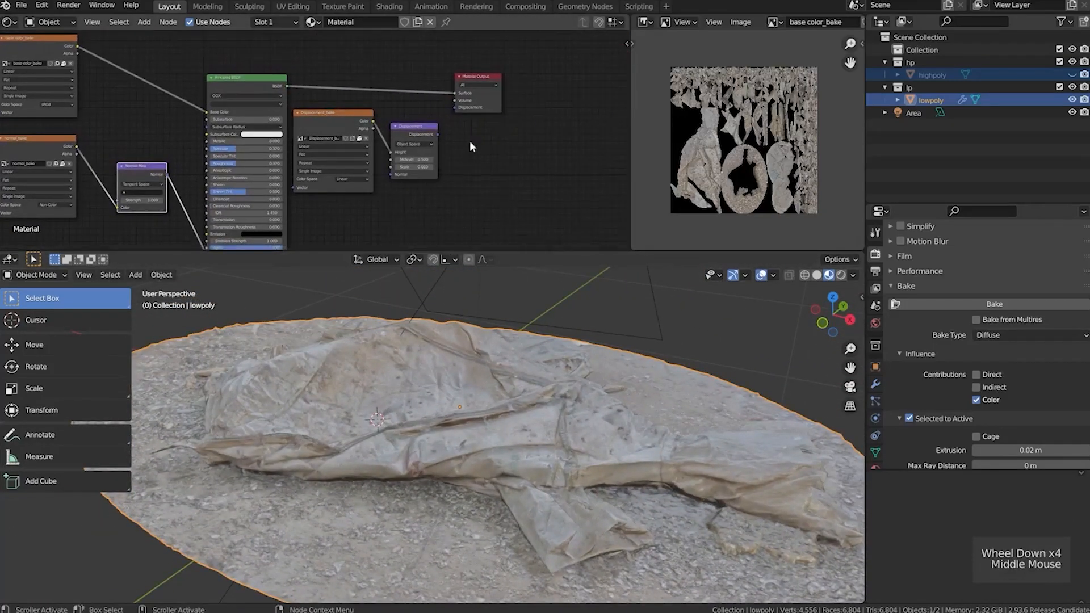
scroll(468, 142, "up", 3)
left_click_drag(539, 51, 561, 51)
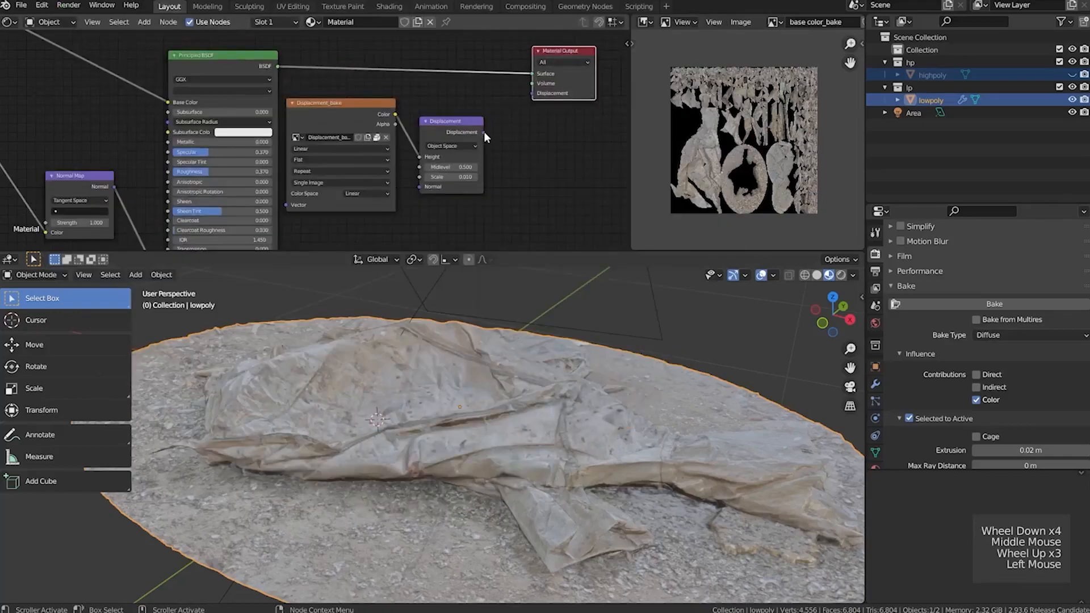
left_click_drag(483, 132, 532, 93)
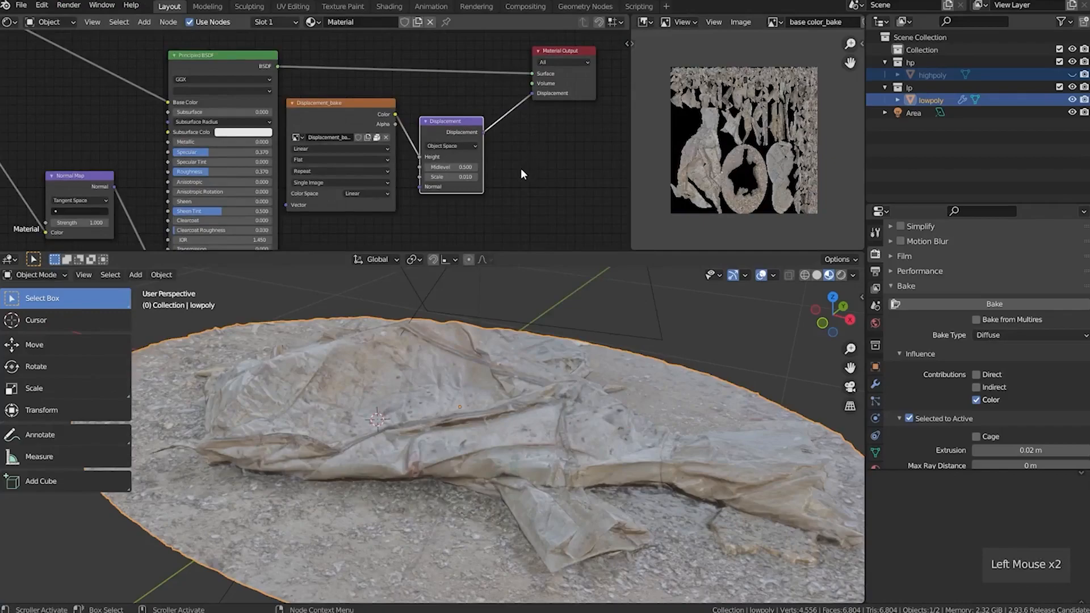
mouse_move(389, 394)
middle_mouse_down()
mouse_move(375, 409)
mouse_move(380, 398)
middle_mouse_up()
scroll(365, 202, "down", 2)
middle_click_drag(365, 202, 497, 221)
left_click(444, 128)
middle_click_drag(445, 129, 372, 122)
Give lowpoly a Subdivision modifier with Adaptive Subdivision, switching the Cycles feature set to Experimental to make that option available
left_click(875, 385)
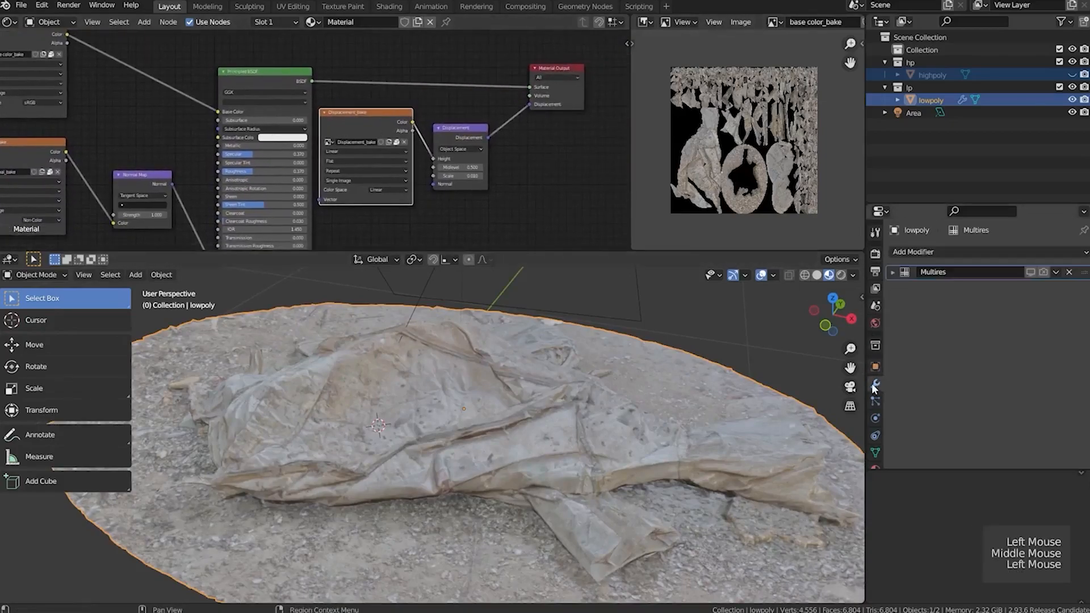
left_click(966, 250)
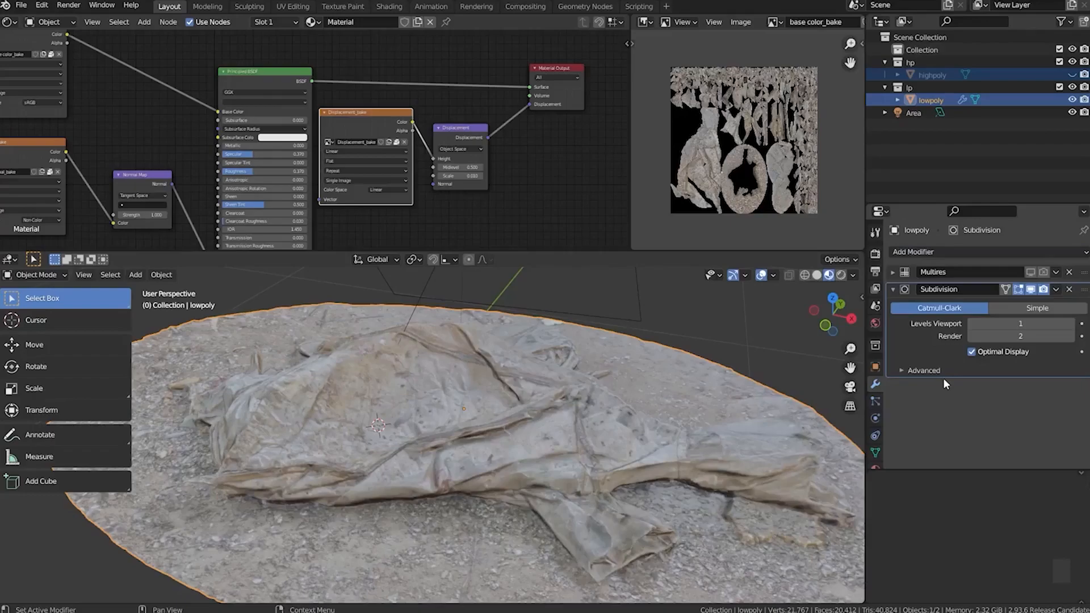
left_click(875, 253)
left_click(1000, 267)
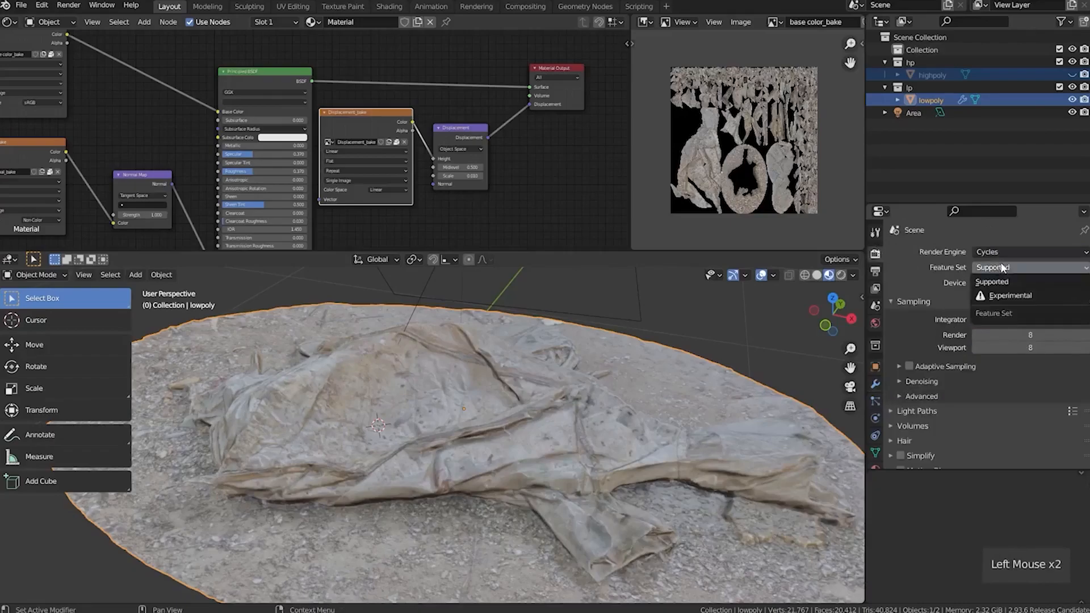
left_click(1008, 296)
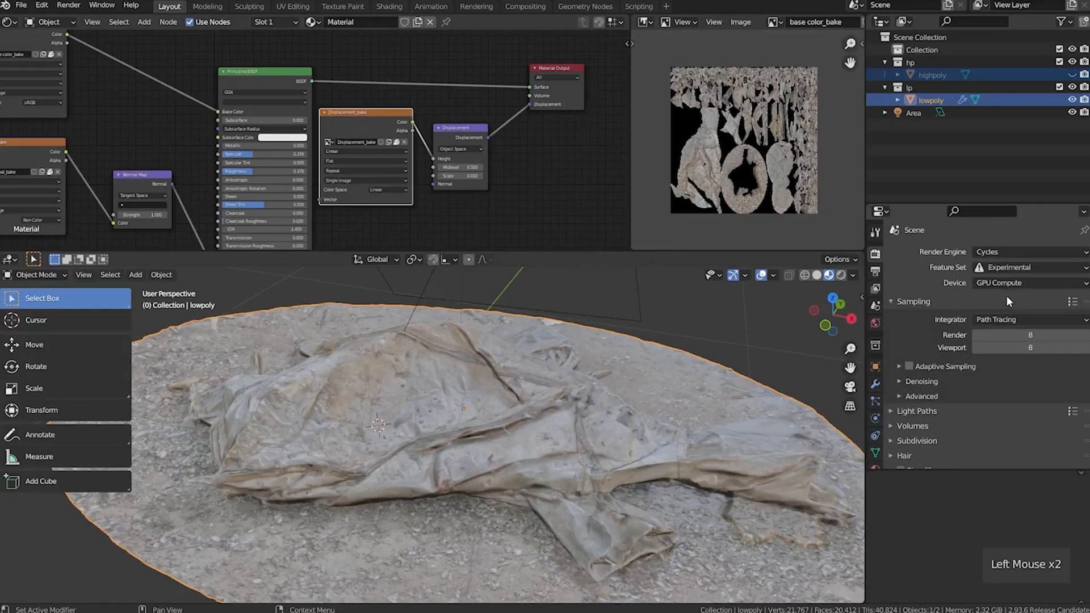
left_click(875, 384)
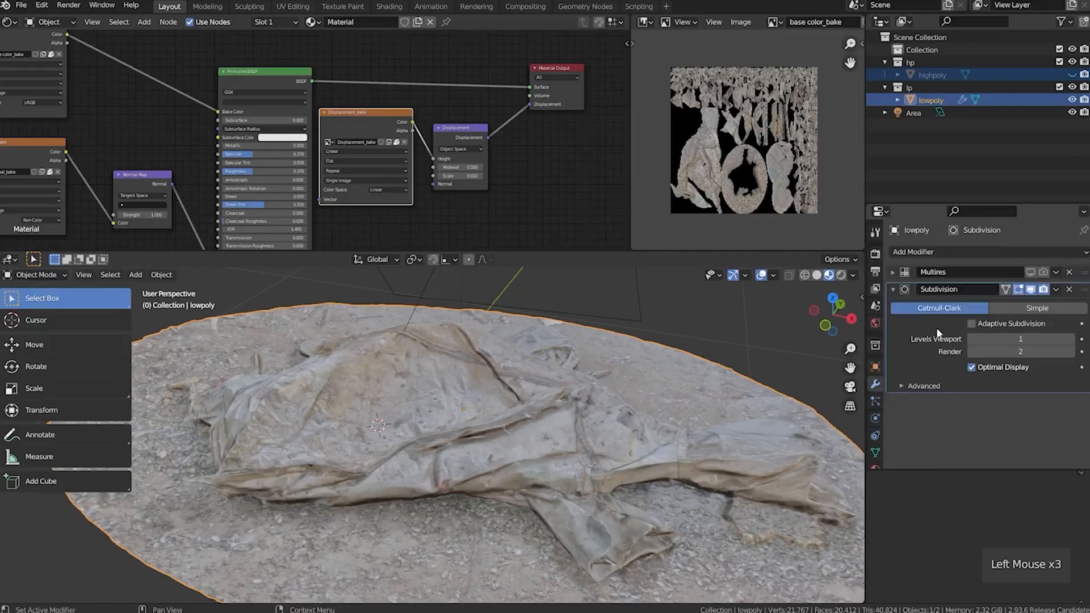
left_click(974, 323)
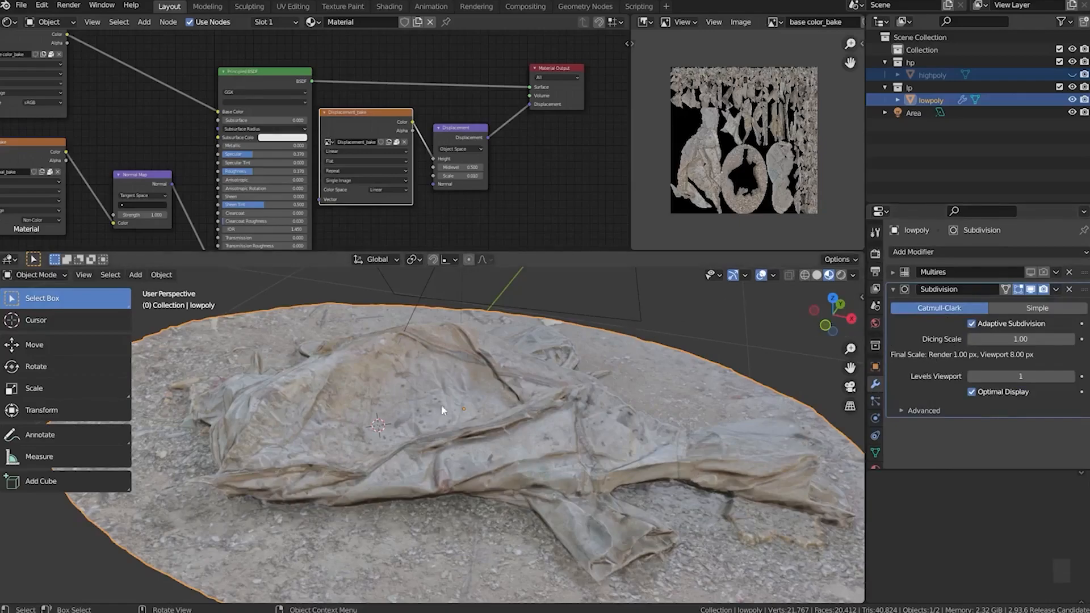
Set the surface displacement method of lowpoly's material to Displacement Only
scroll(877, 438, "down", 3)
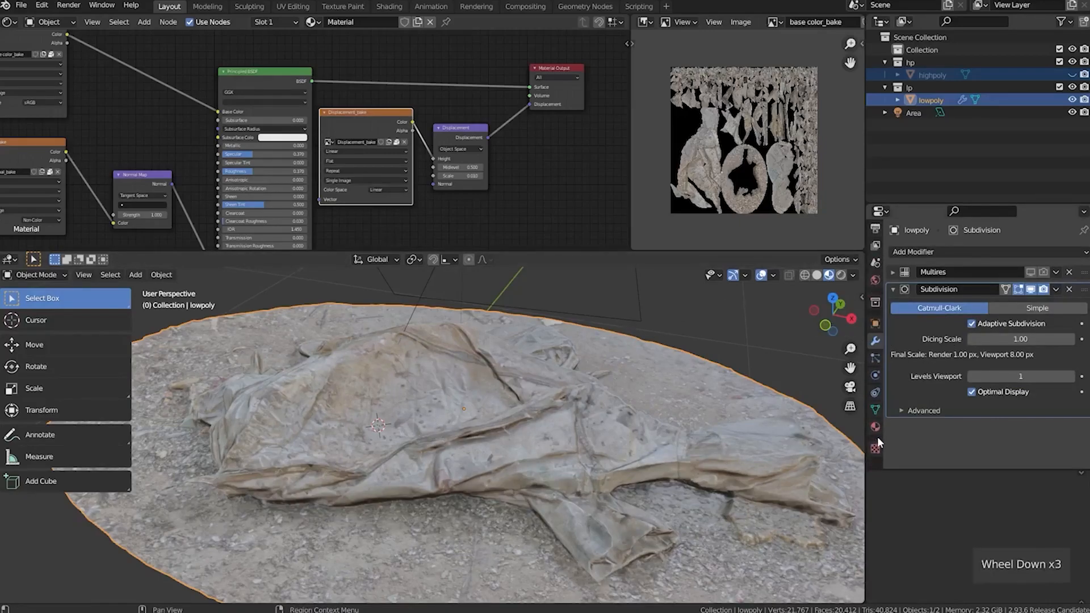
left_click(876, 424)
scroll(909, 404, "down", 9)
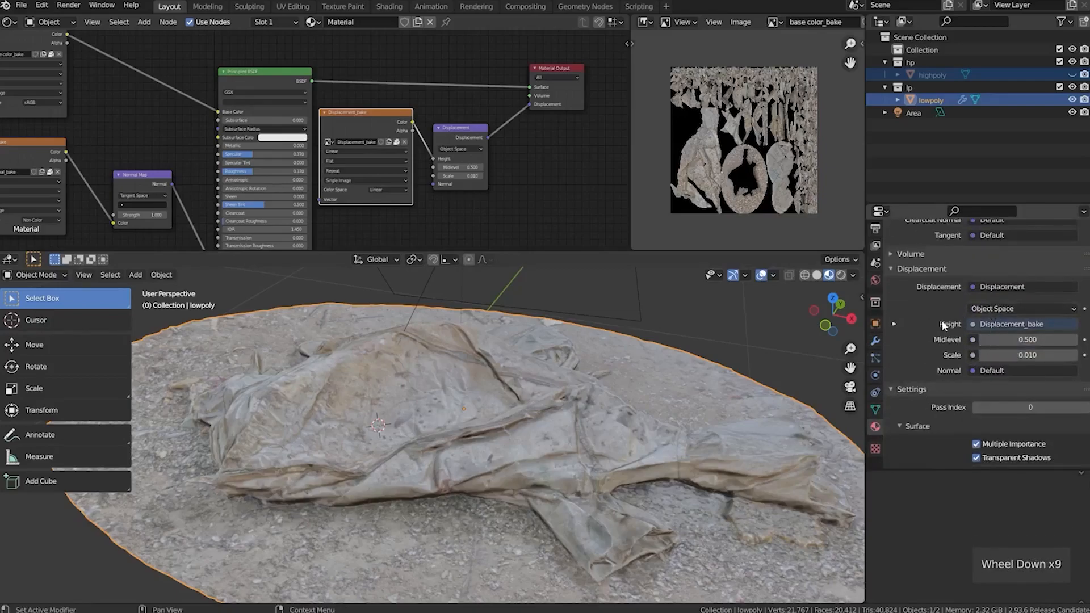
scroll(929, 342, "down", 3)
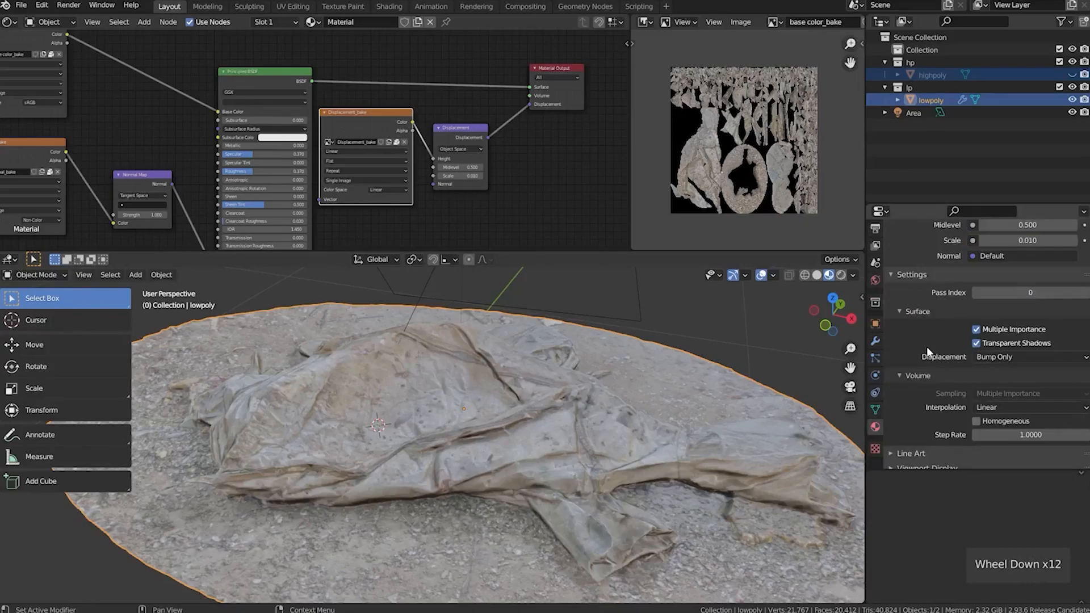
left_click(990, 357)
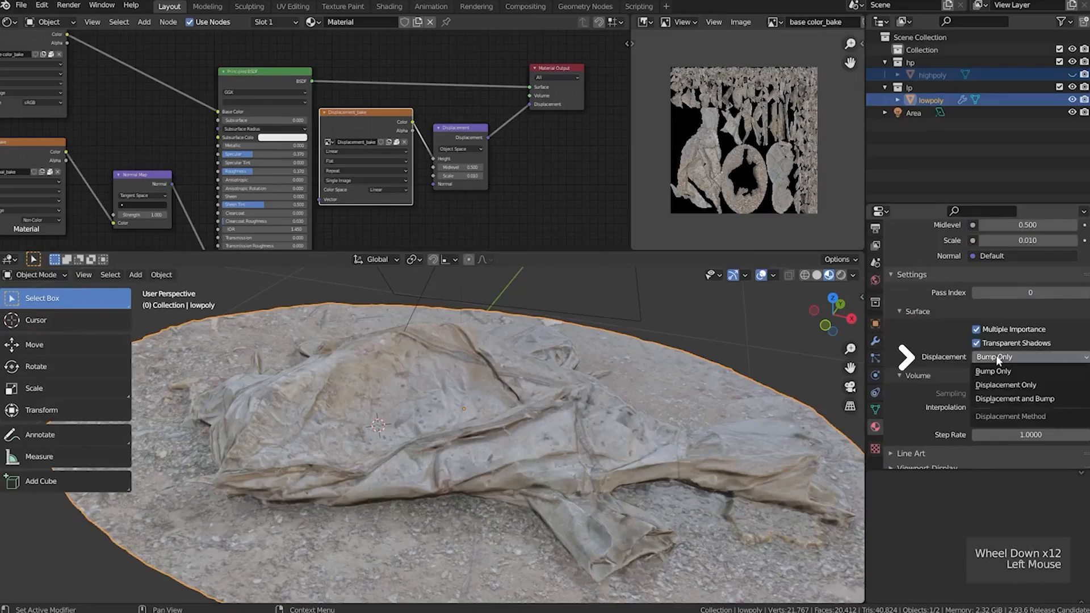
left_click(1006, 385)
Switch the viewport to Rendered shading and inspect the displaced lowpoly from another side
middle_click_drag(435, 428, 578, 386)
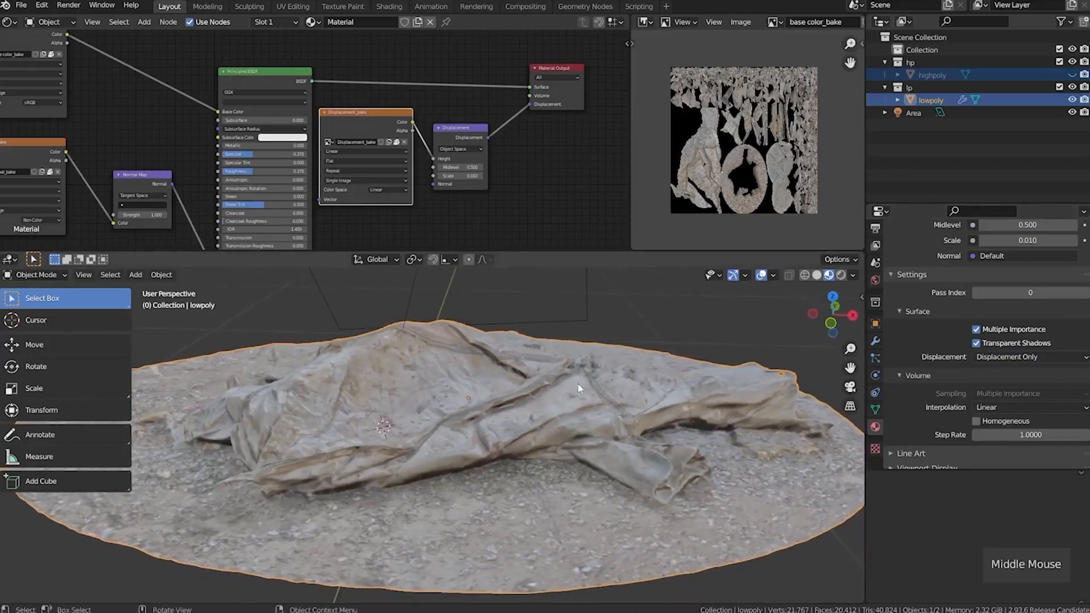
left_click(841, 276)
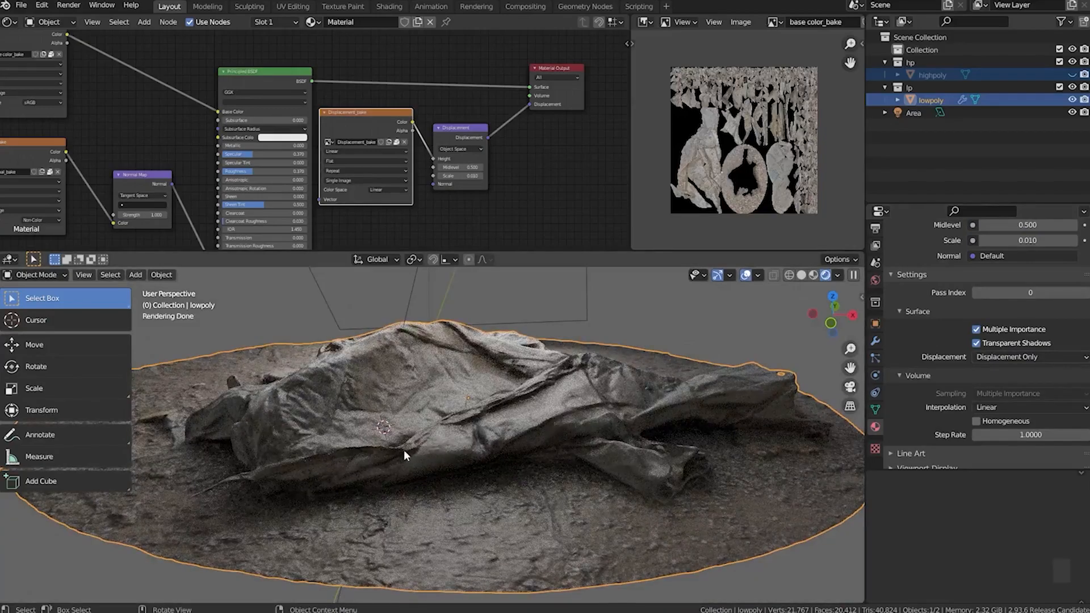
mouse_move(403, 449)
middle_mouse_down()
mouse_move(421, 461)
mouse_move(501, 462)
mouse_move(397, 471)
mouse_move(432, 467)
middle_mouse_up()
scroll(472, 204, "up", 6)
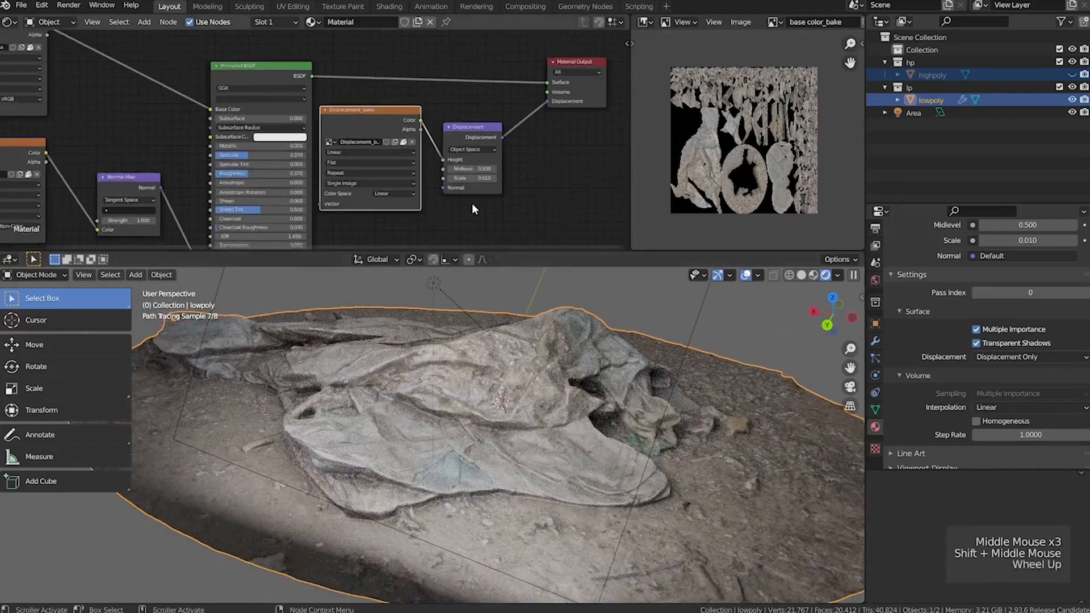
Set the Displacement node's Scale to 0.05 and inspect the rendered folds from a different angle
middle_click_drag(473, 203, 373, 179)
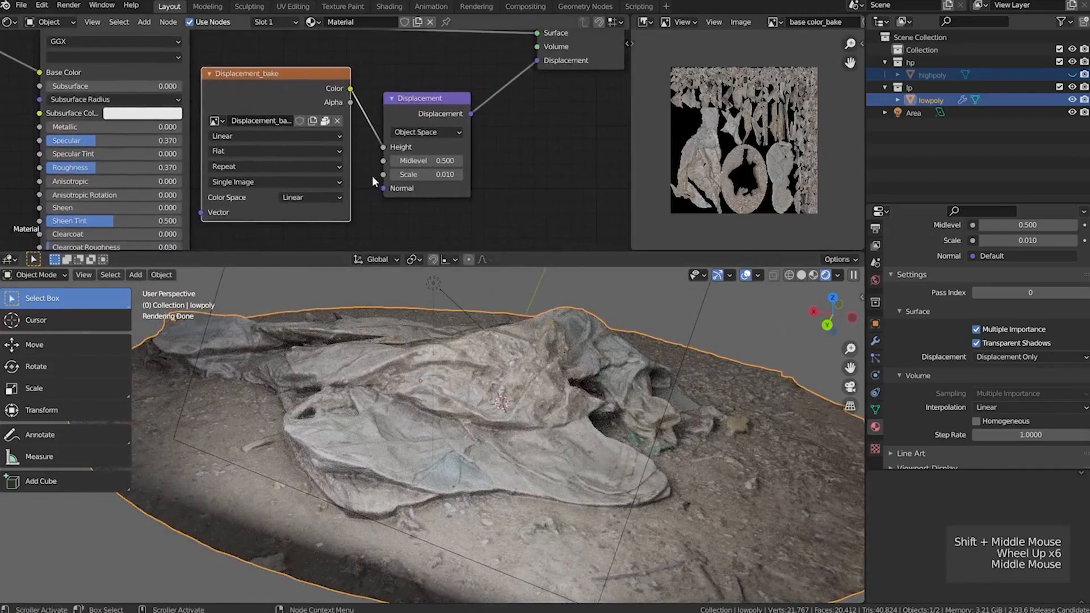
left_click(437, 175)
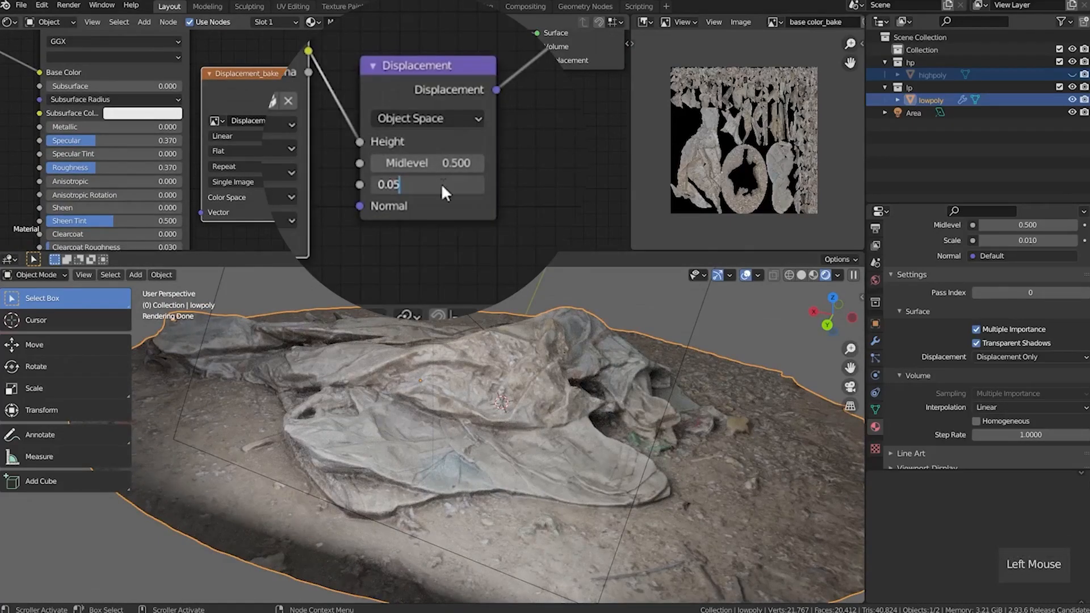
type("0.05")
key("Return")
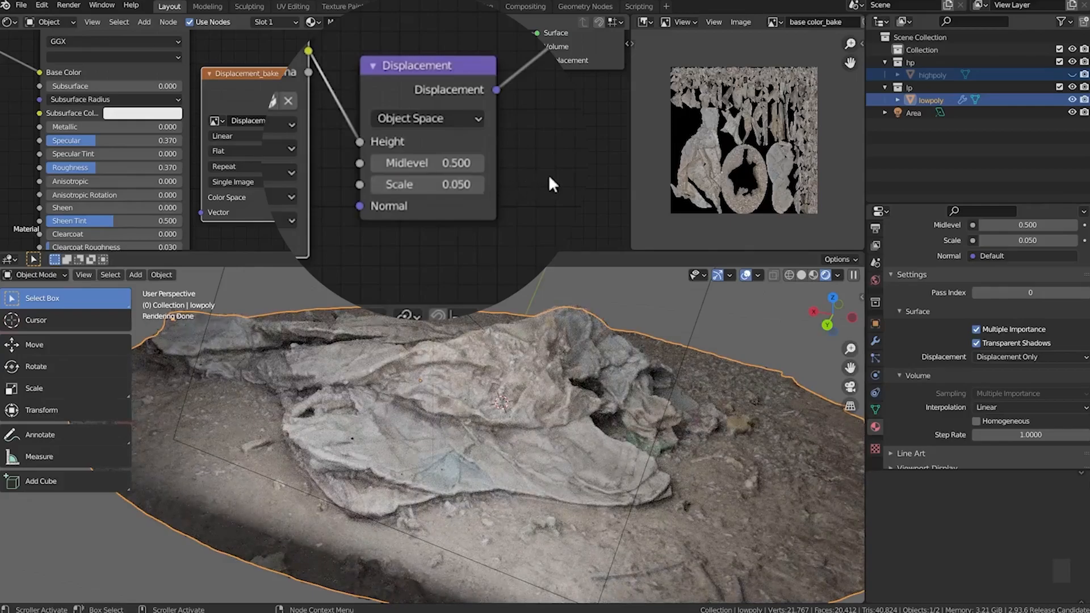
middle_click_drag(431, 391, 460, 404)
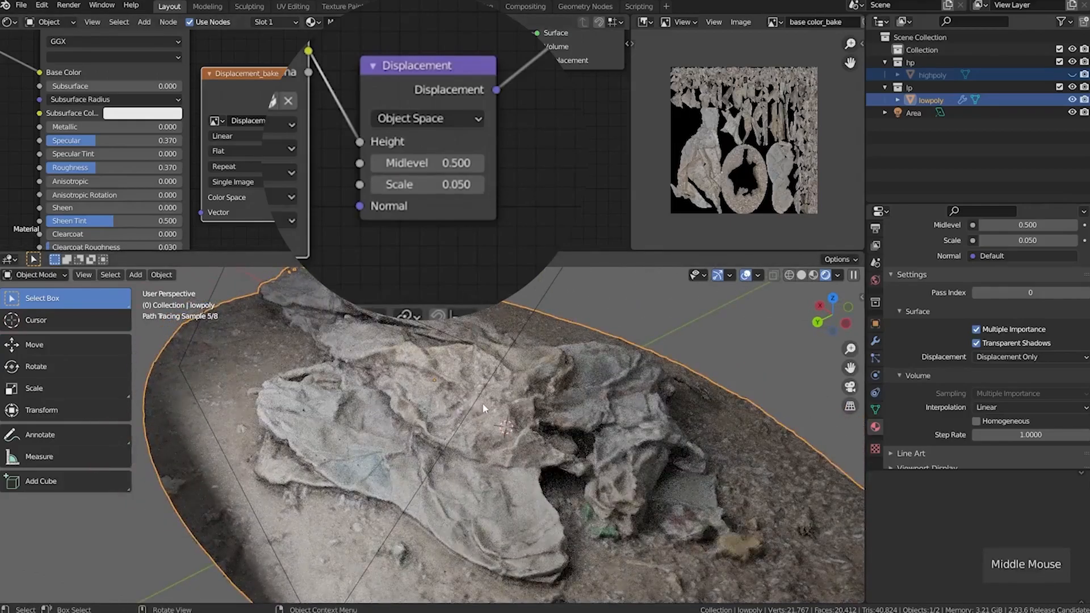
Try a Scale of 1 on the Displacement node and look around the rendered mesh
left_click(434, 187)
type("1")
key("Return")
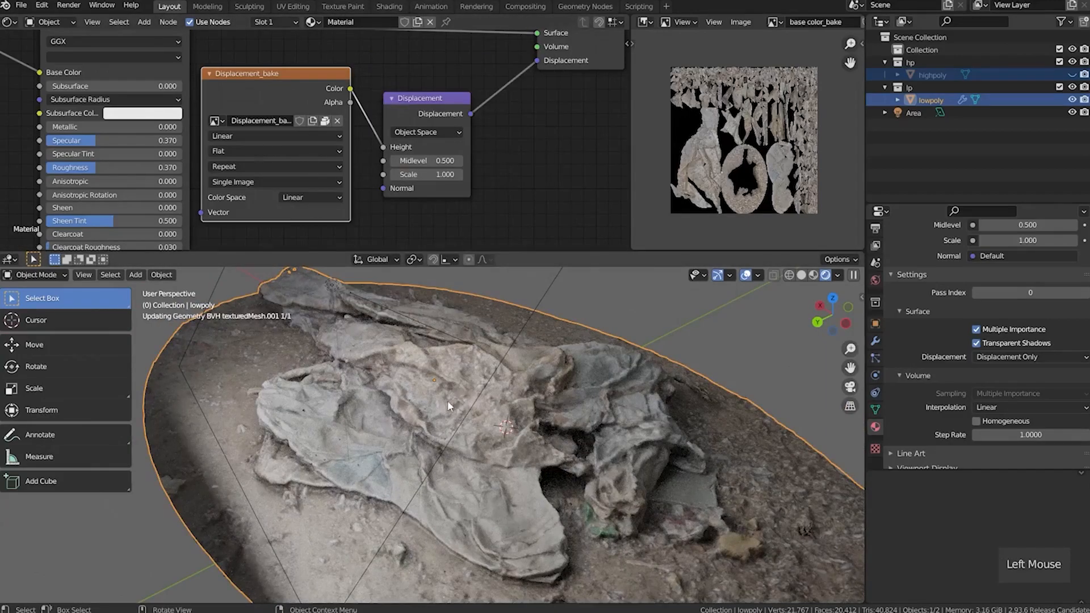
middle_click_drag(418, 421, 487, 412)
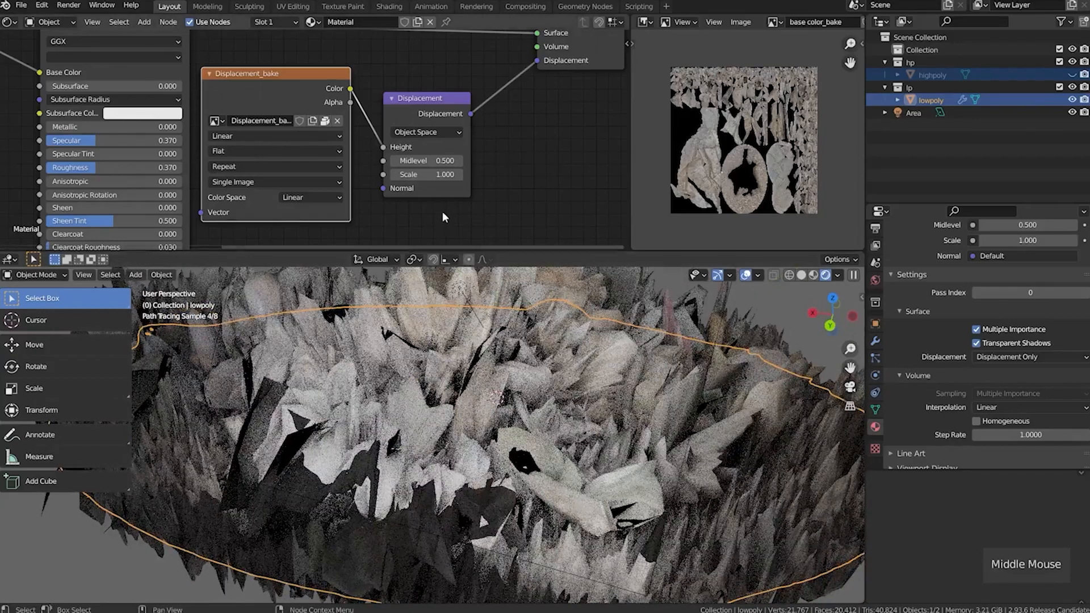
Set the Displacement node's Scale back to 0.05 and view the whole rendered lowpoly
left_click(431, 174)
type("0.05")
key("Return")
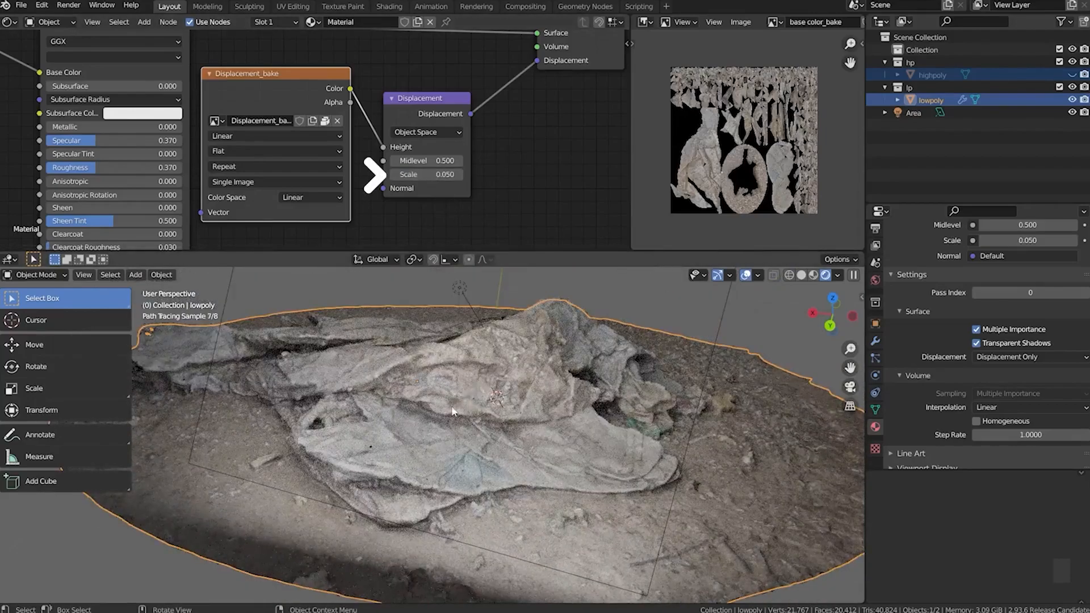
mouse_move(394, 432)
middle_mouse_down()
mouse_move(414, 434)
mouse_move(367, 437)
mouse_move(429, 444)
middle_mouse_up()
scroll(415, 442, "down", 2)
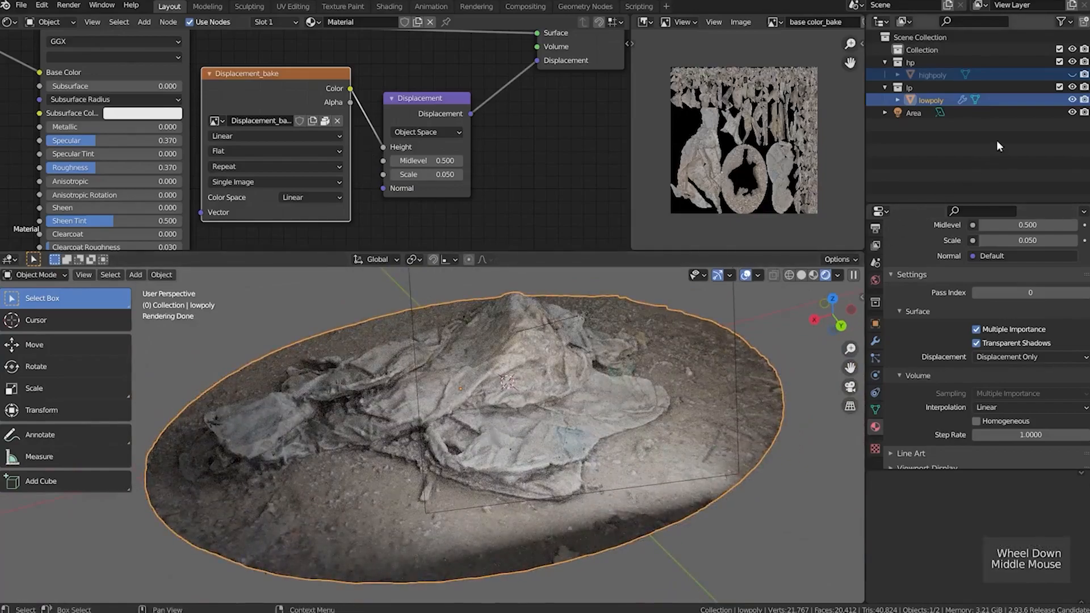
Hide lowpoly and show highpoly in the rendered viewport to compare the two meshes
left_click(1073, 100)
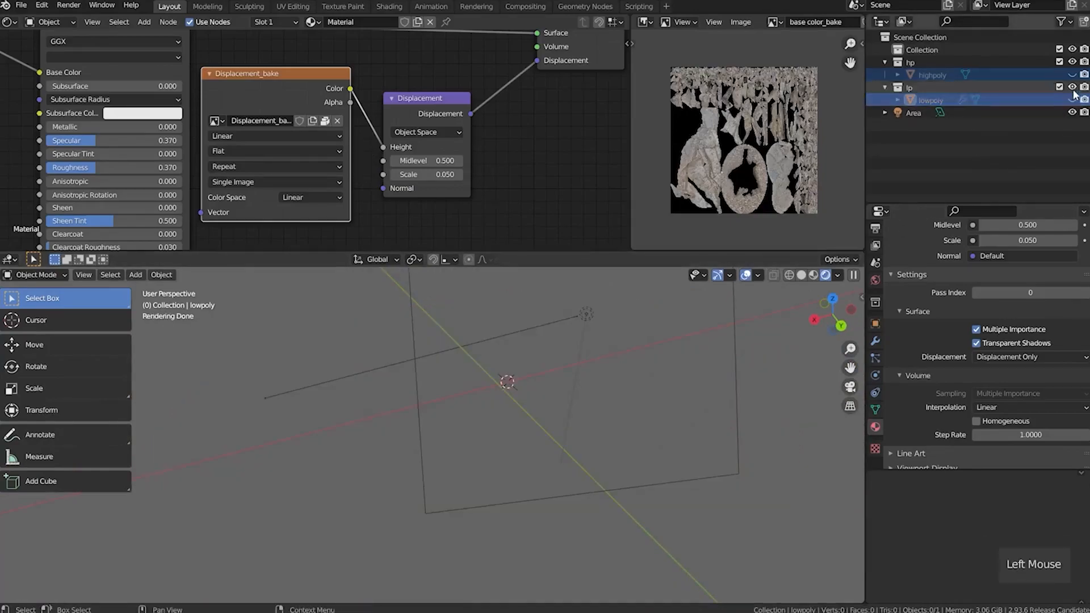
left_click(1073, 74)
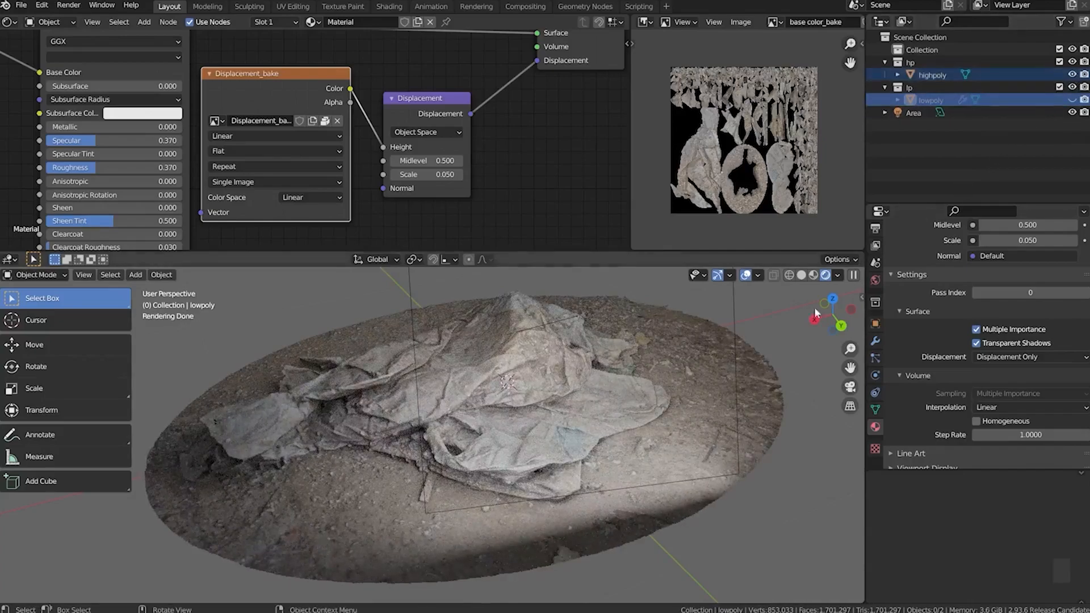
middle_click_drag(472, 460, 471, 460)
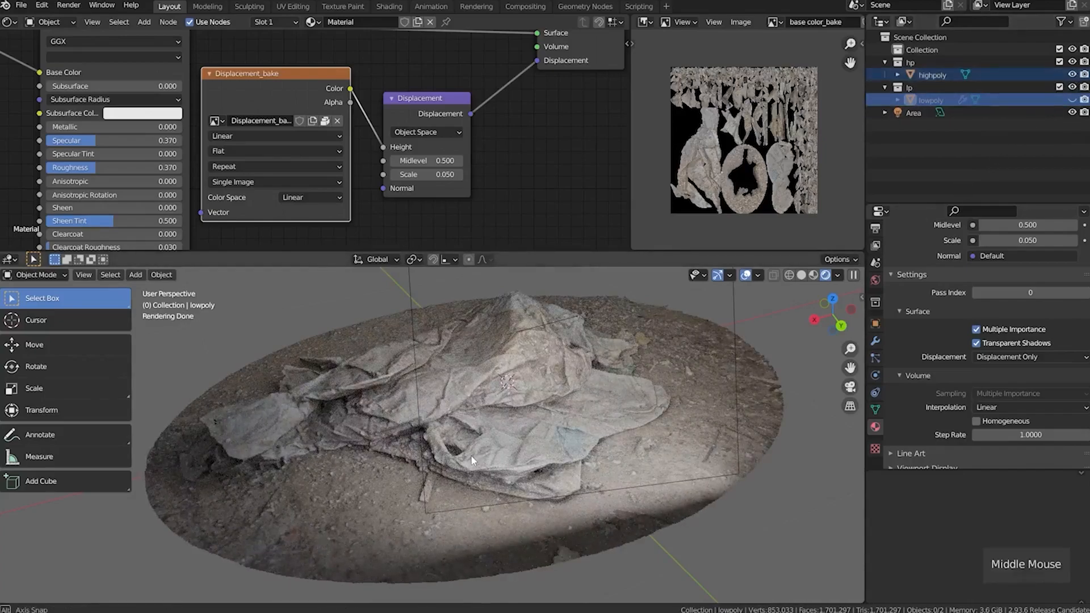